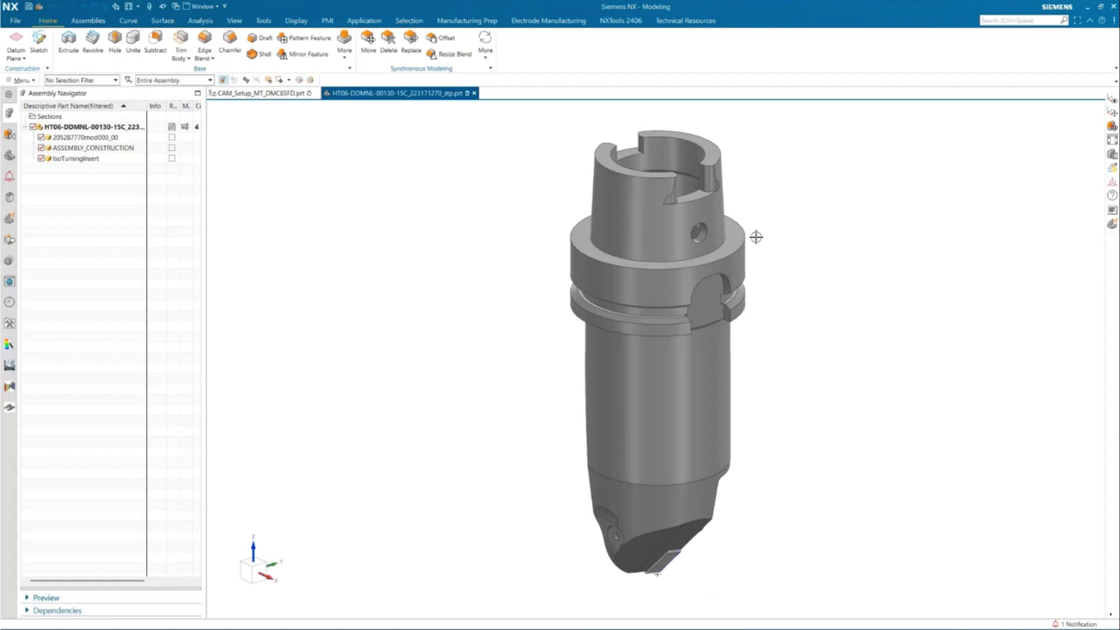
Step: Switch to the CAM_Setup_MT_DMC85FD part and open Post Hub using a command search for "post"
middle_click_drag(762, 238, 761, 238)
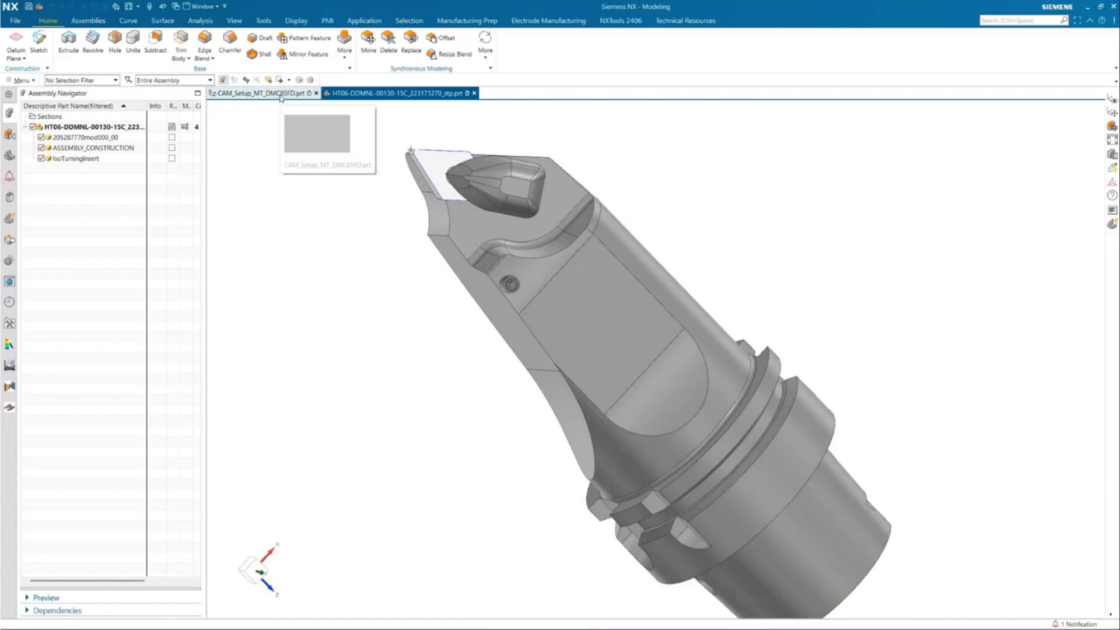
left_click(281, 95)
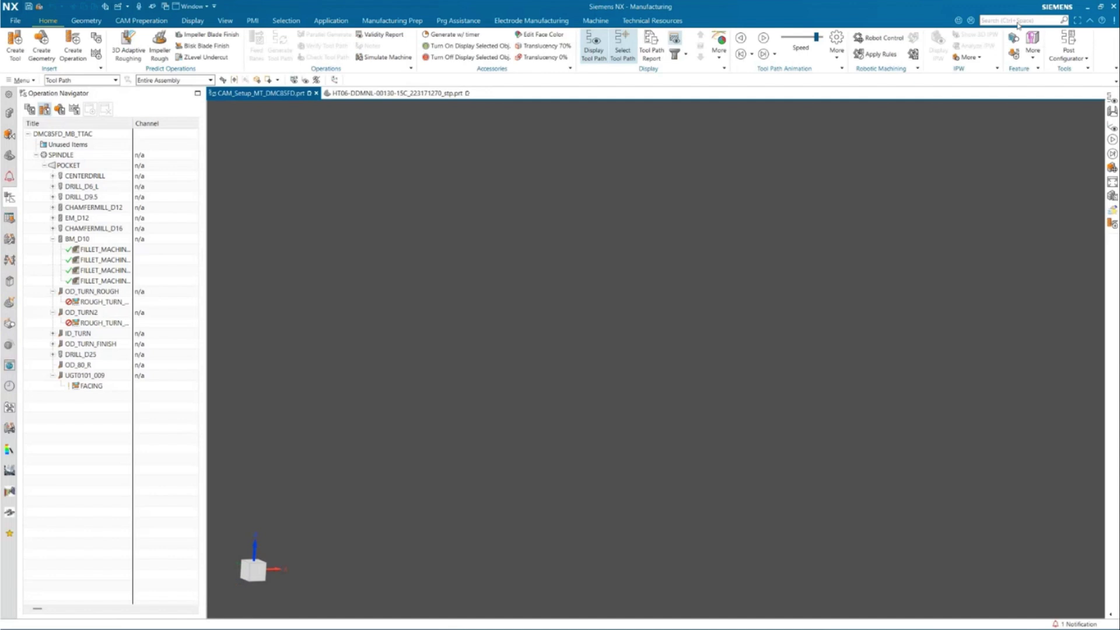
left_click(1015, 22)
type("post")
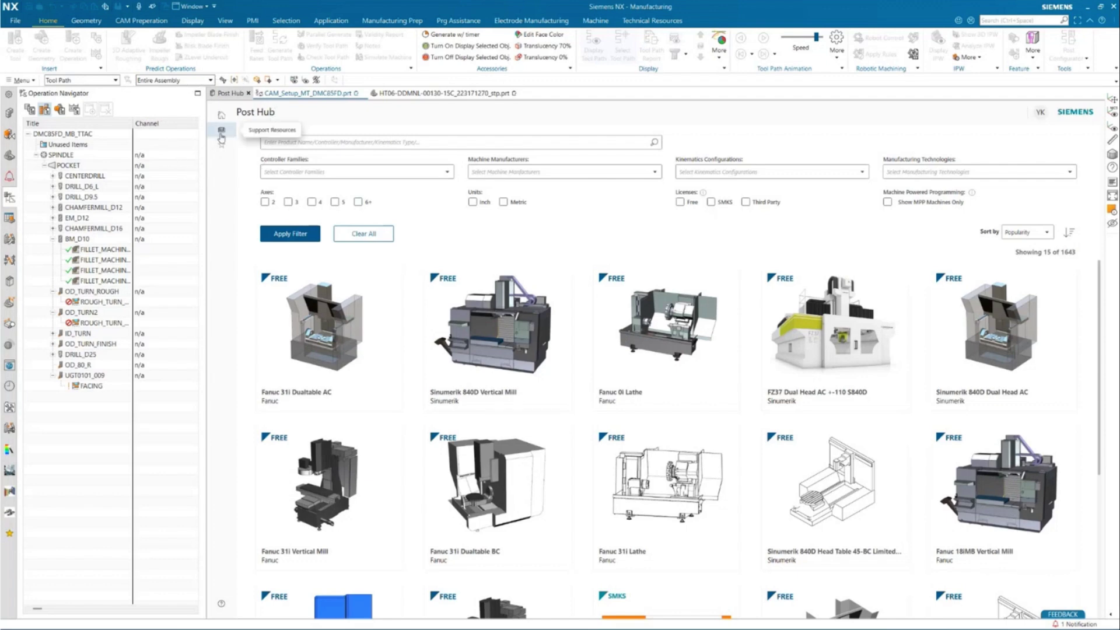
Step: Browse the Post Hub support resources and locate Best Practice Turning Tool Creation under Best Practices
left_click(221, 135)
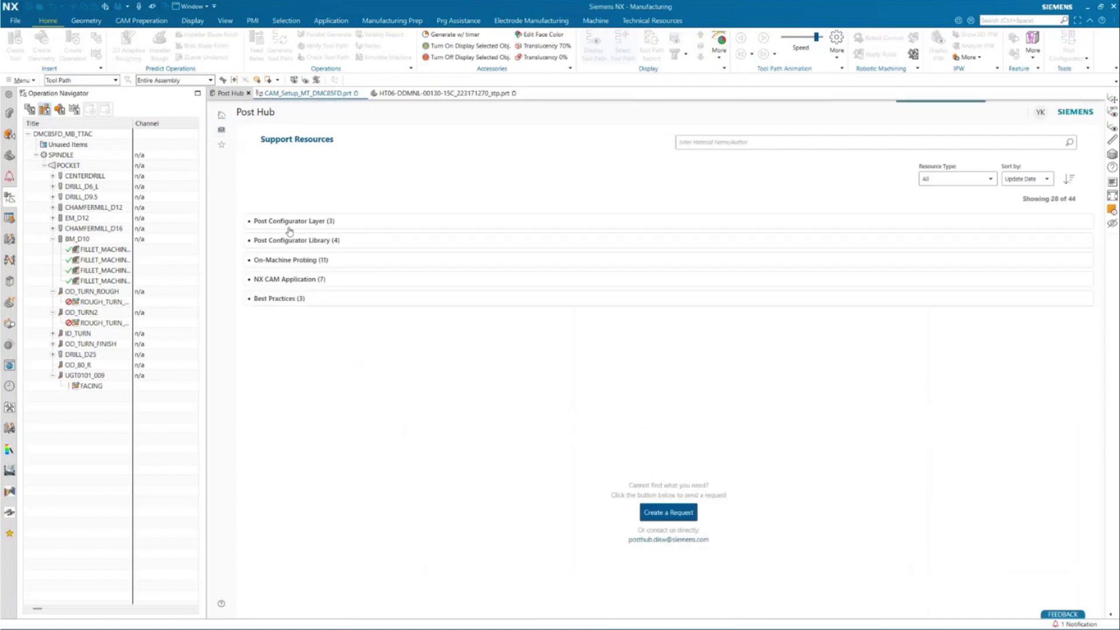
left_click(279, 300)
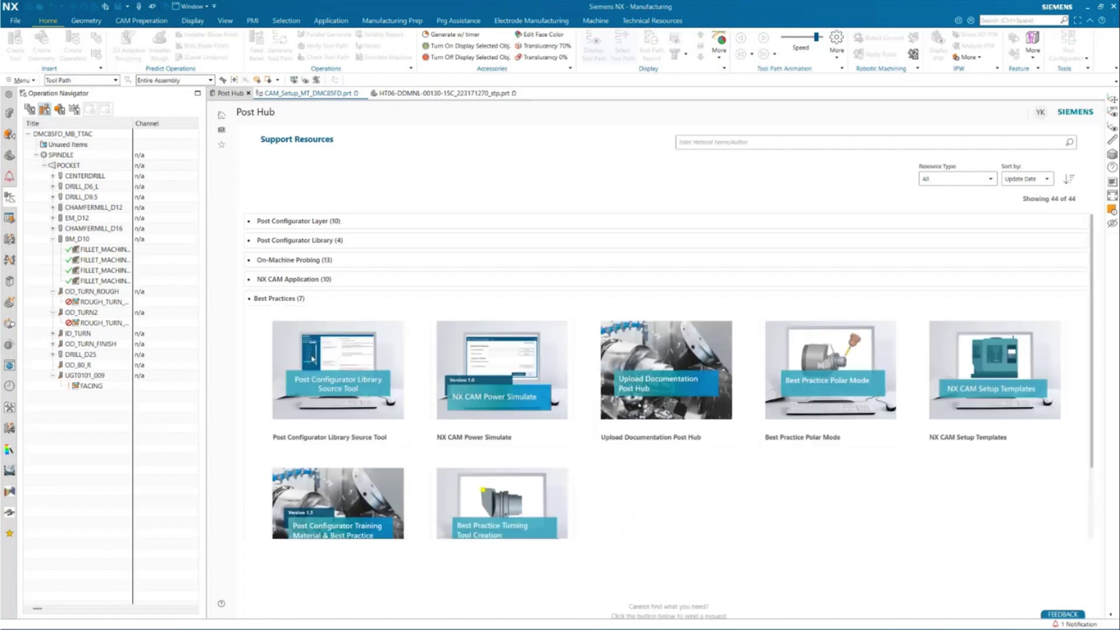
scroll(670, 576, "down", 3)
mouse_move(515, 510)
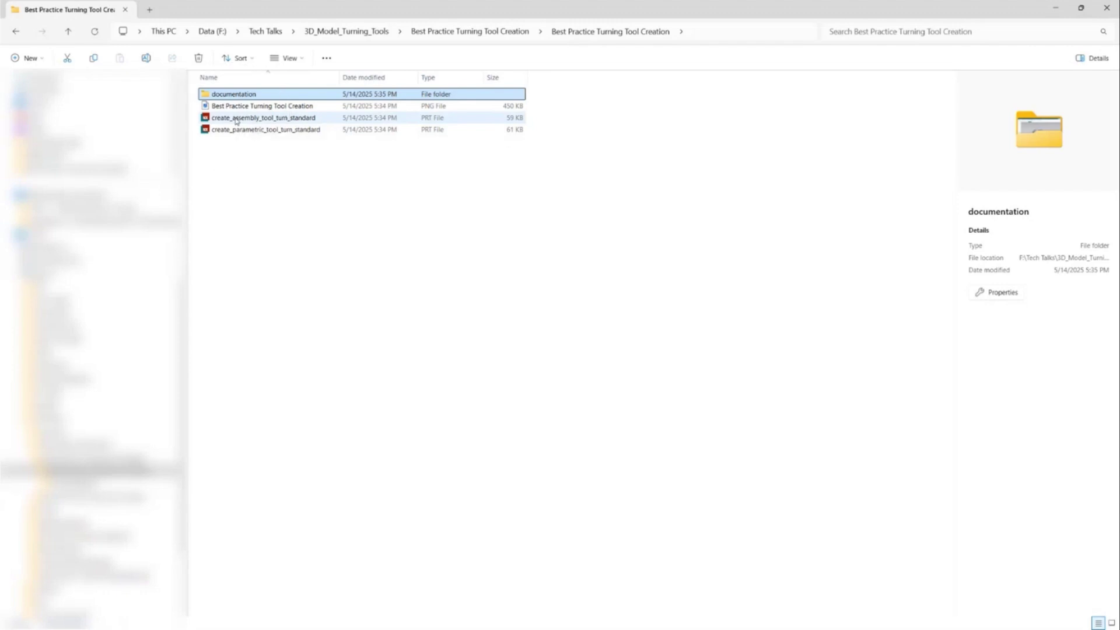
Step: Look through the Best Practice Turning Tool Creation folder and select the ToolCreationWorkflow4Posthub video in its documentation subfolder
key("ctrl")
key("ctrl")
key("ctrl")
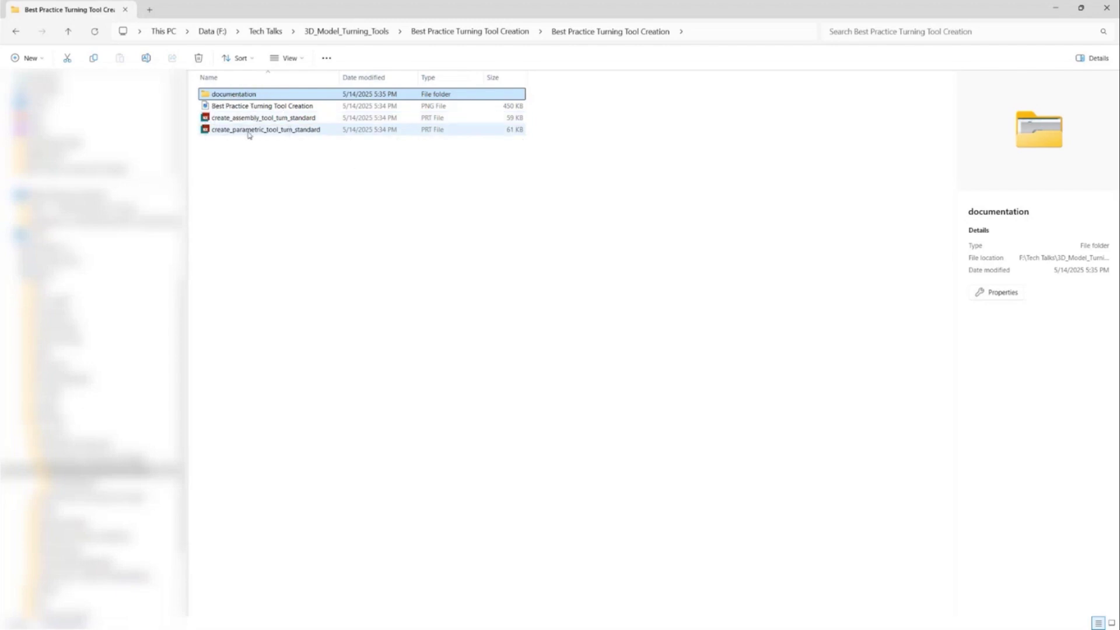
key("ctrl")
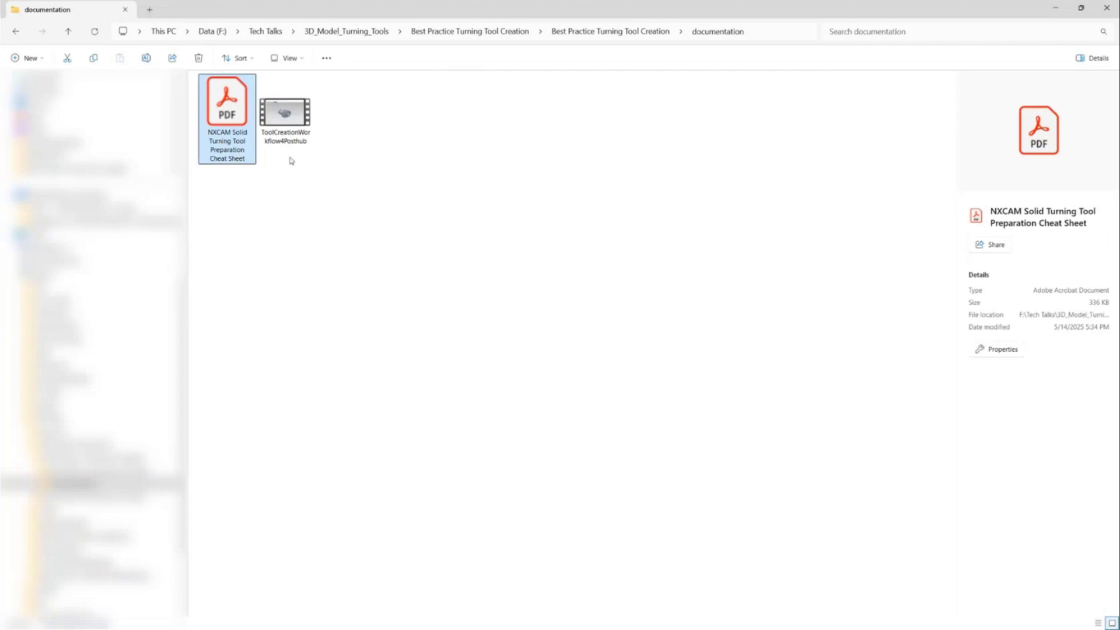
left_click(285, 125)
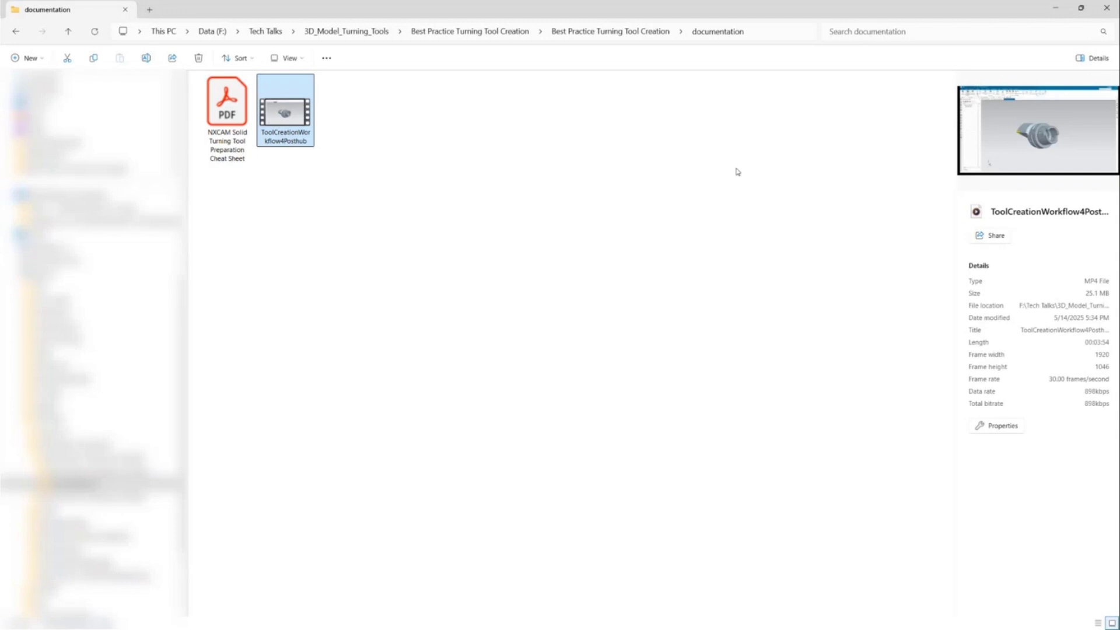
Step: Return to the parent Best Practice Turning Tool Creation folder, then leave the file browser and close Post Hub
left_click(580, 32)
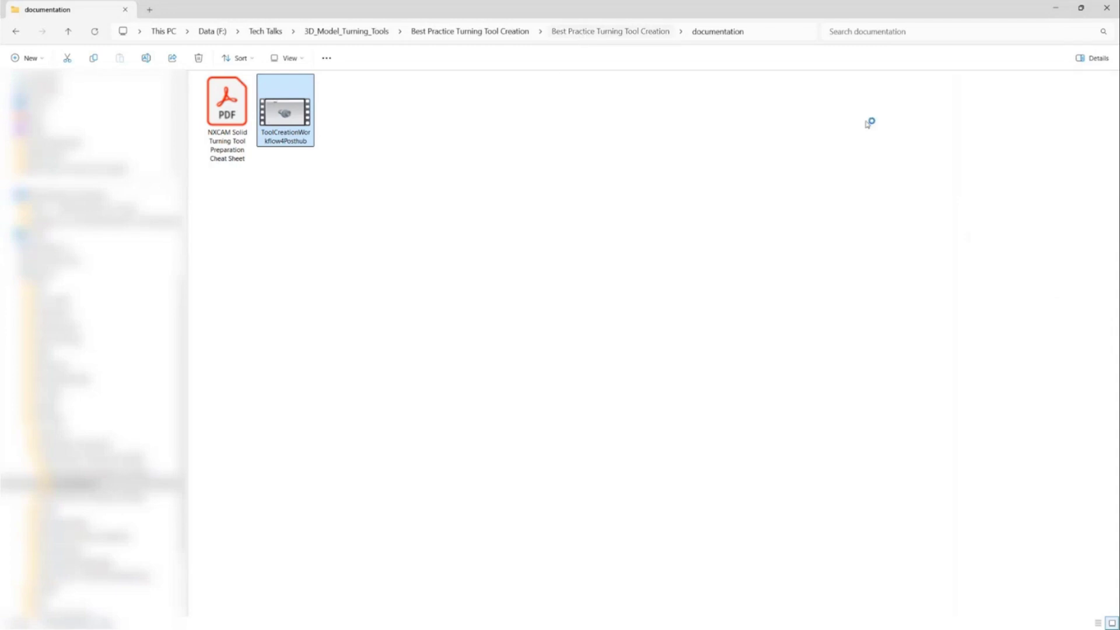
left_click(1055, 9)
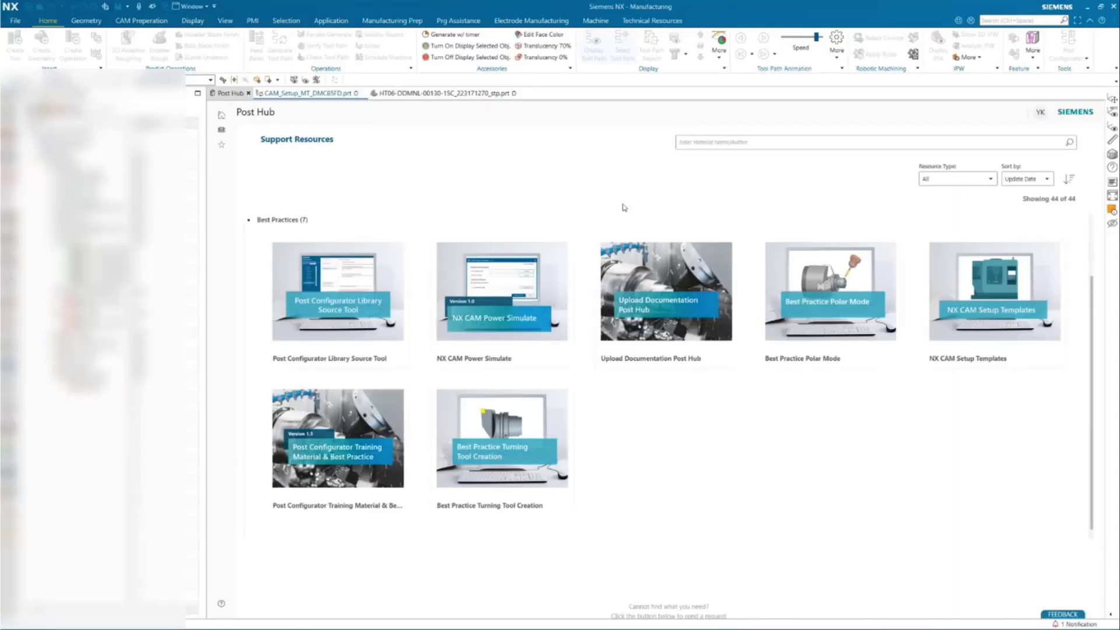
left_click(248, 93)
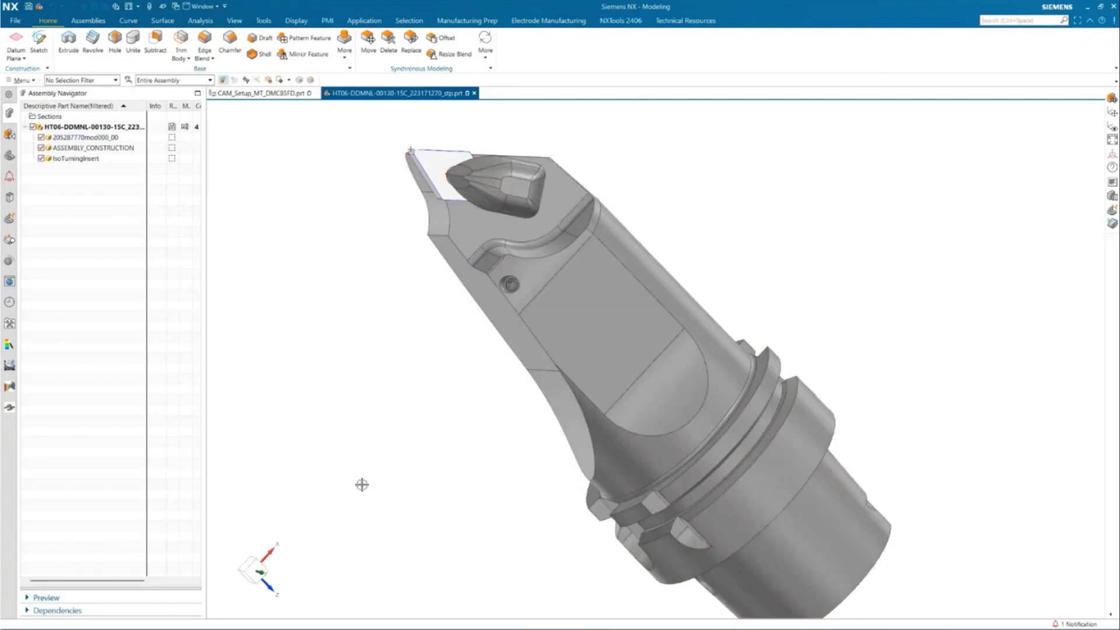
middle_click_drag(305, 566, 517, 389)
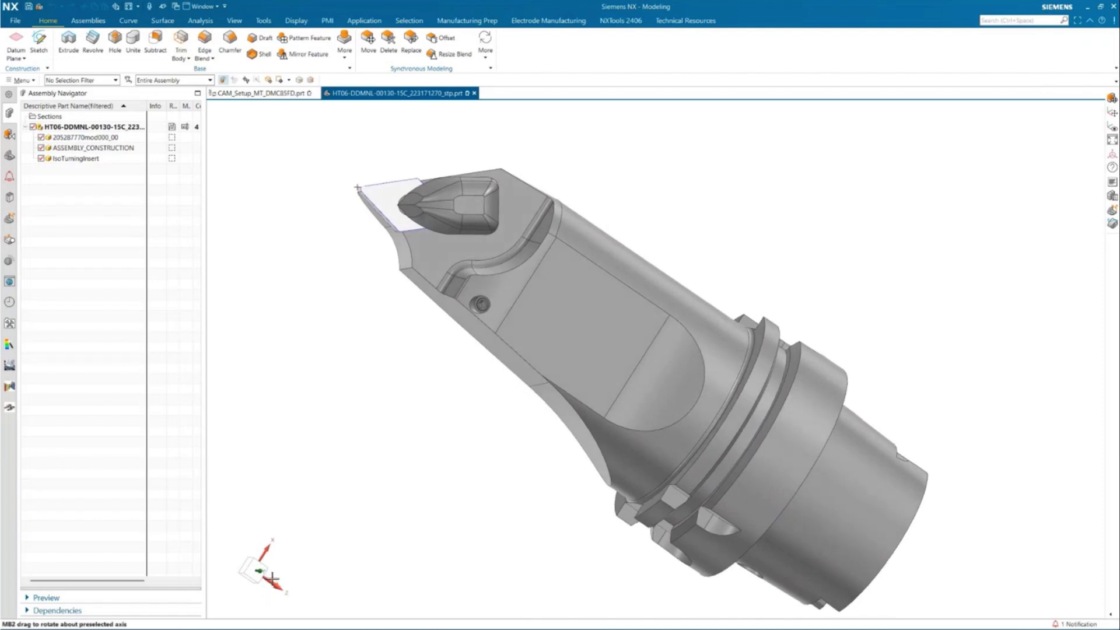
left_click_drag(299, 579, 488, 417)
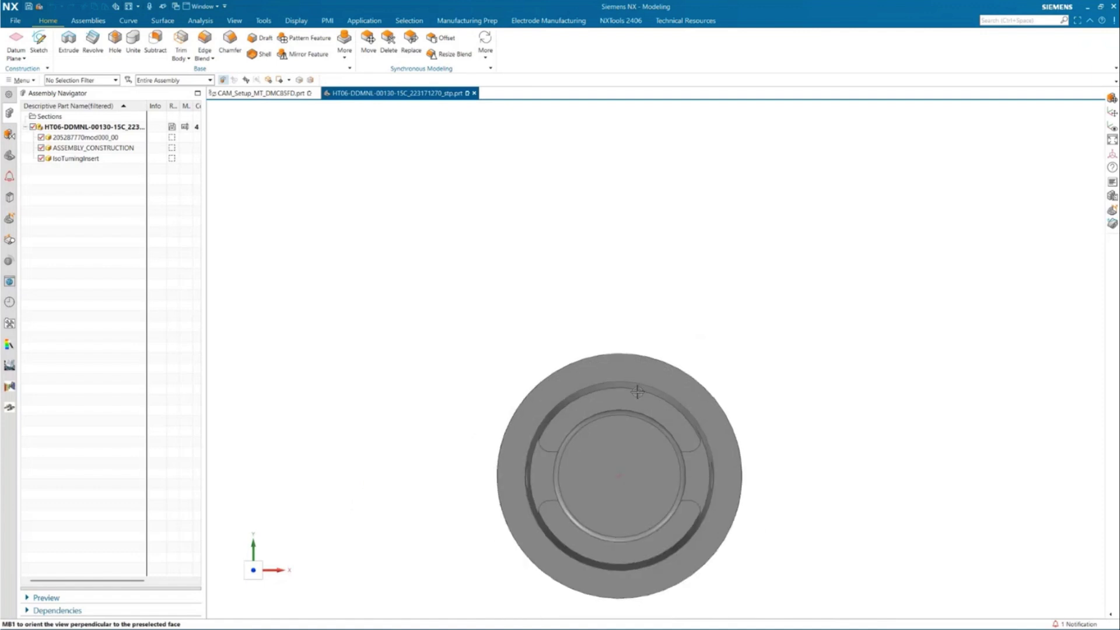
mouse_move(599, 464)
middle_mouse_down()
mouse_move(606, 482)
mouse_move(693, 470)
mouse_move(693, 552)
middle_mouse_up()
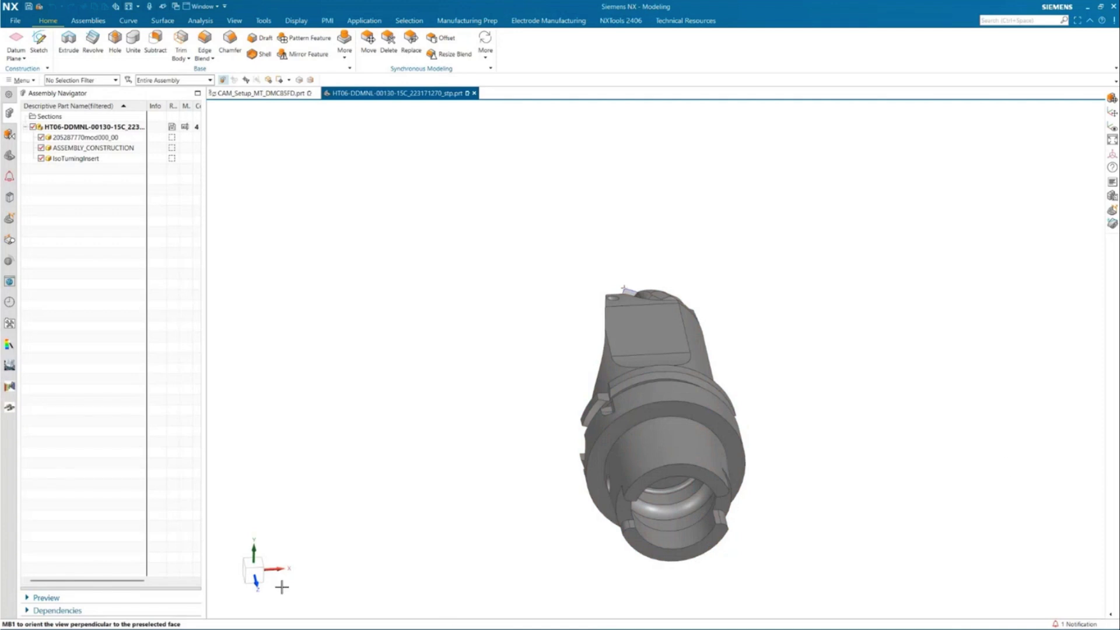
middle_click_drag(450, 505, 379, 350)
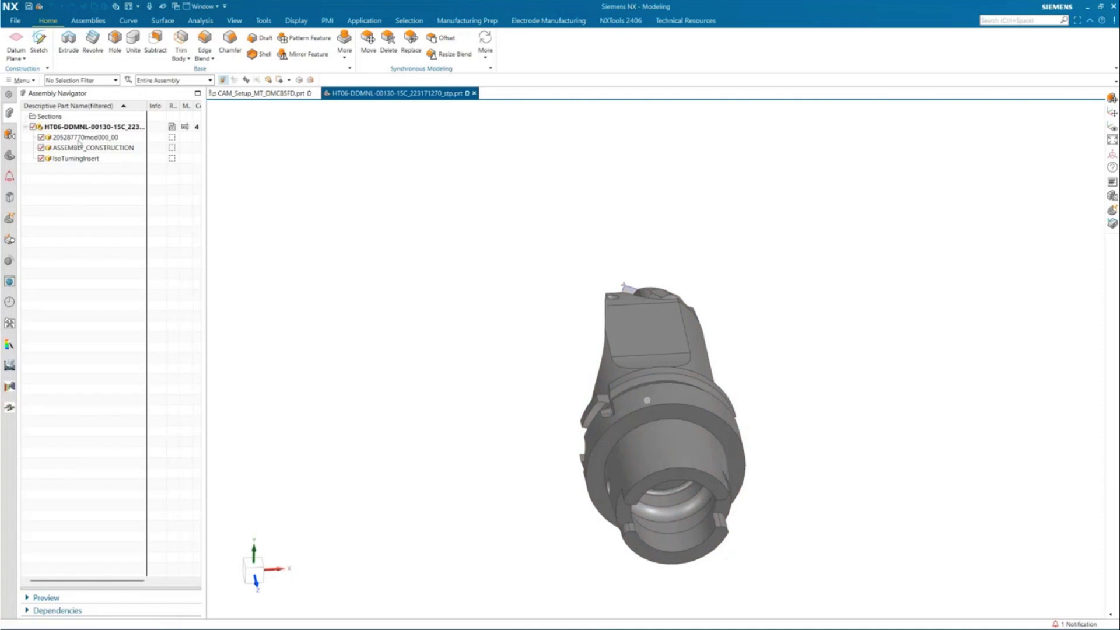
Step: Rotate all three components of the HT06-DDMNL tool assembly by 90° about the YC axis with Move Component
left_click(80, 140)
left_click(76, 158, "shift")
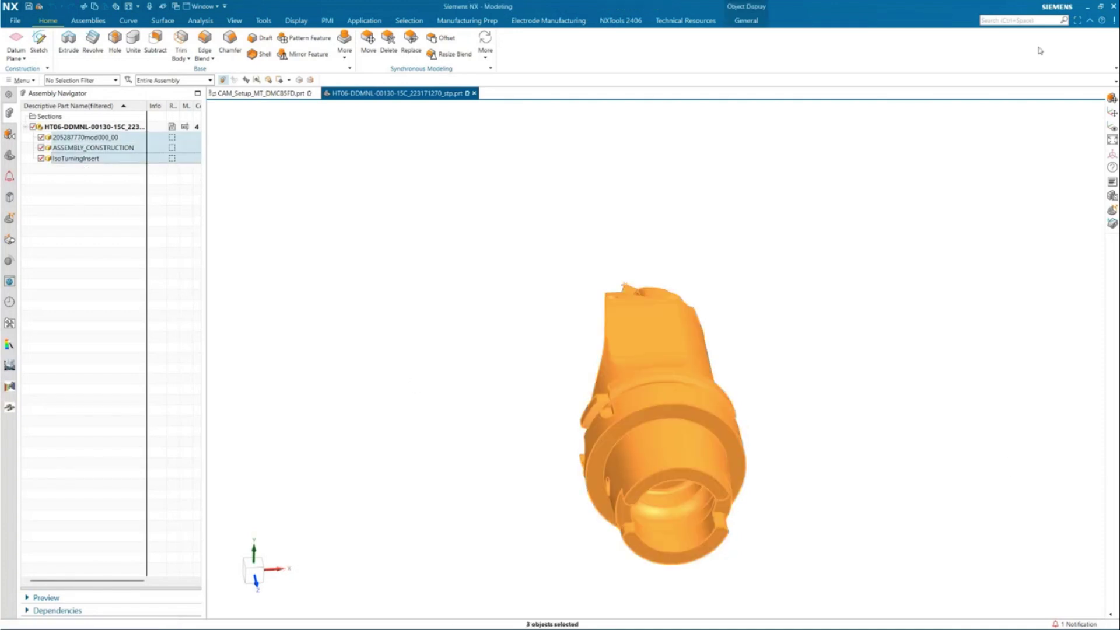
left_click(1016, 22)
type("move")
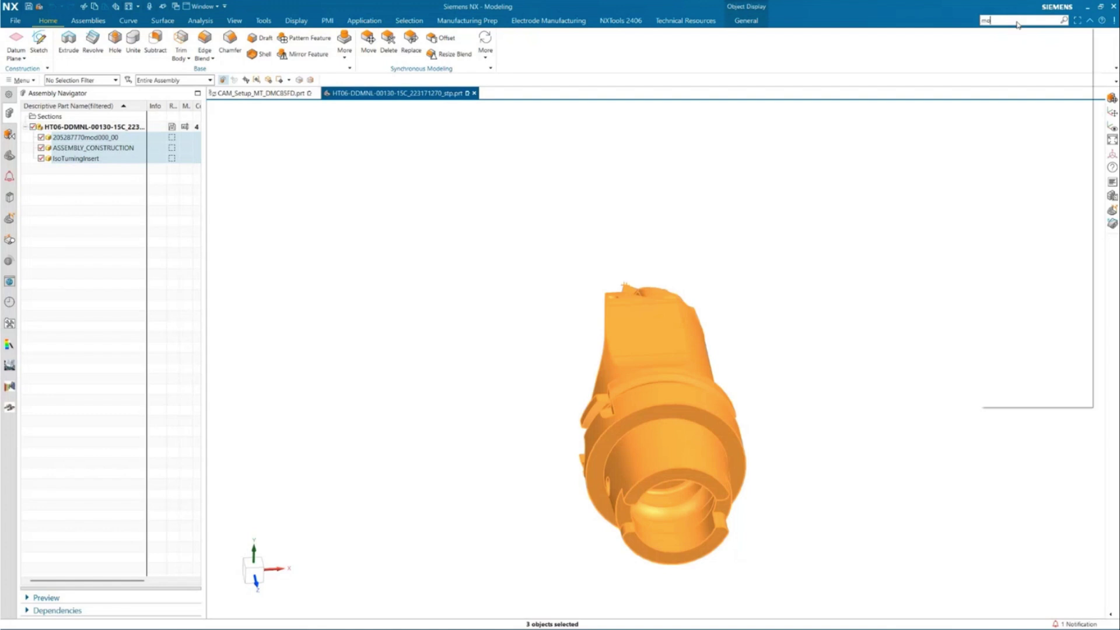
left_click(1018, 70)
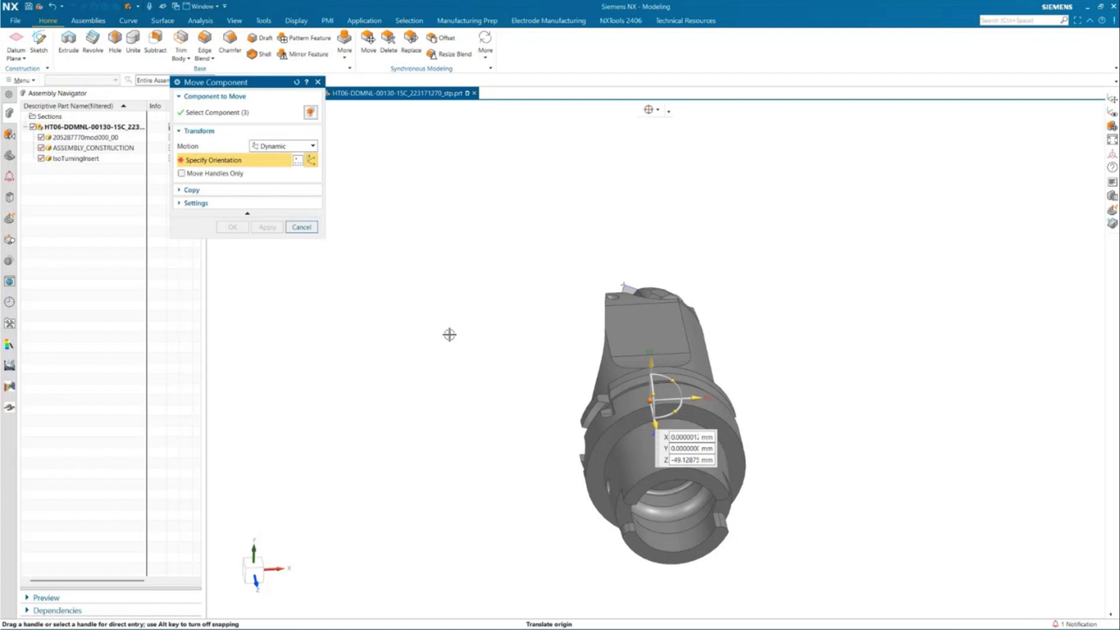
middle_click_drag(530, 400, 501, 414)
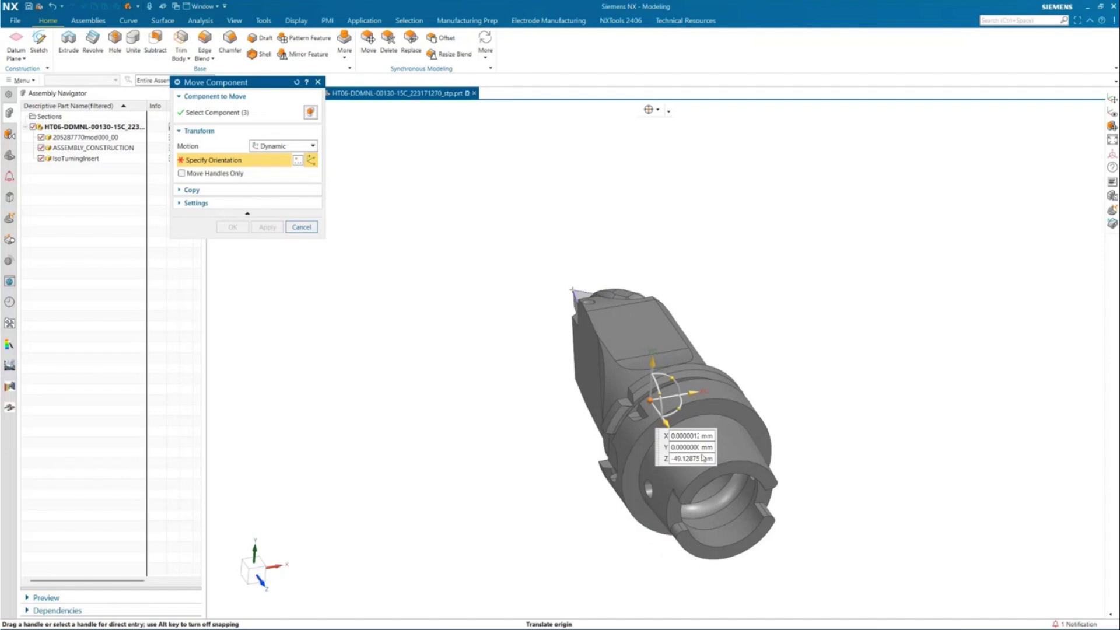
middle_click_drag(702, 458, 687, 412)
left_click(682, 408)
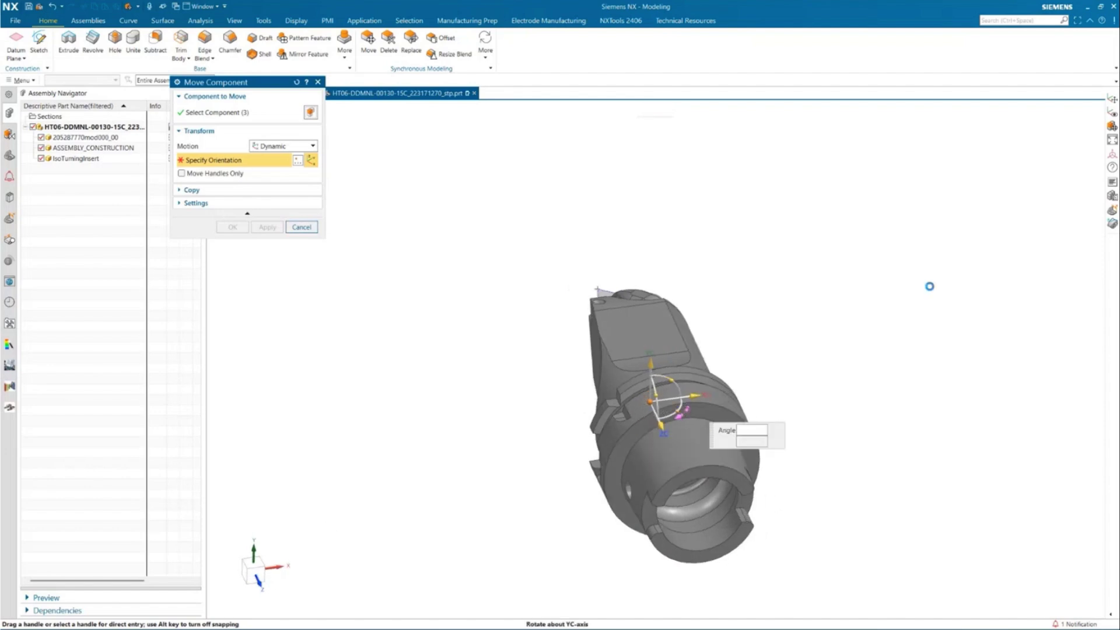
type("90")
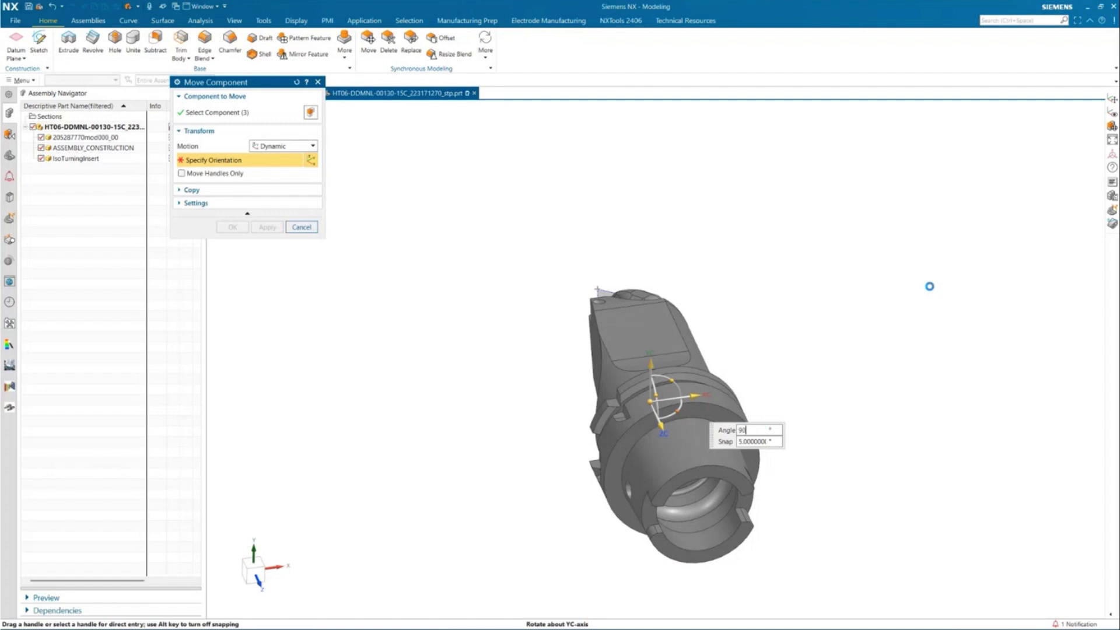
key("Return")
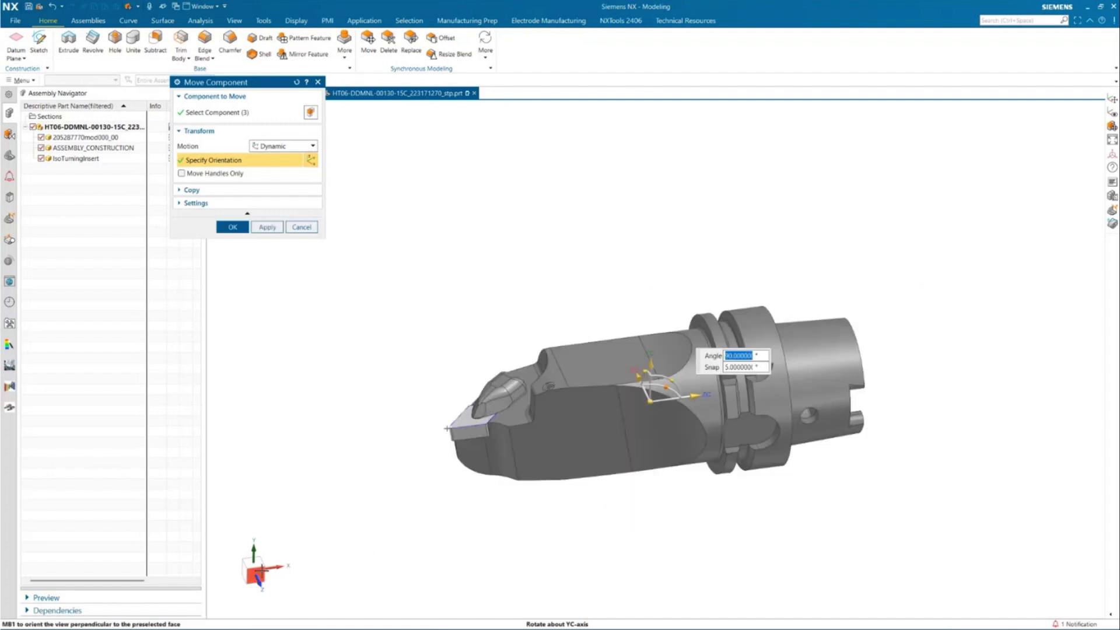
Step: Rotate the three tool components a further 90° about the ZC axis and finish the component move
key("ctrl+alt+f")
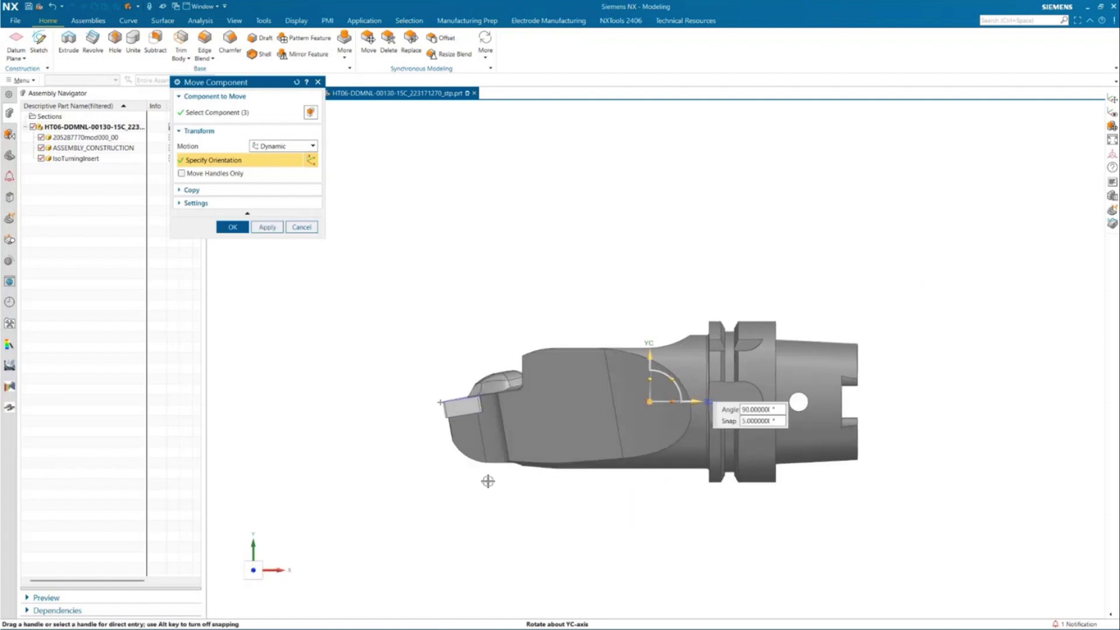
middle_click_drag(487, 481, 620, 320)
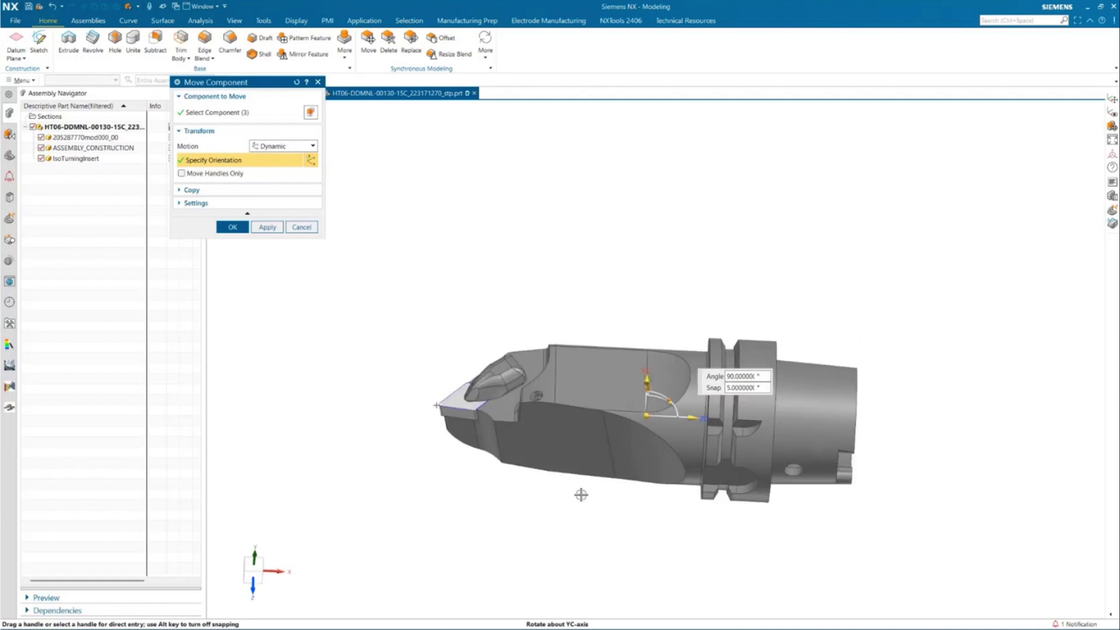
middle_click_drag(602, 482, 583, 490)
key("ctrl+alt+r")
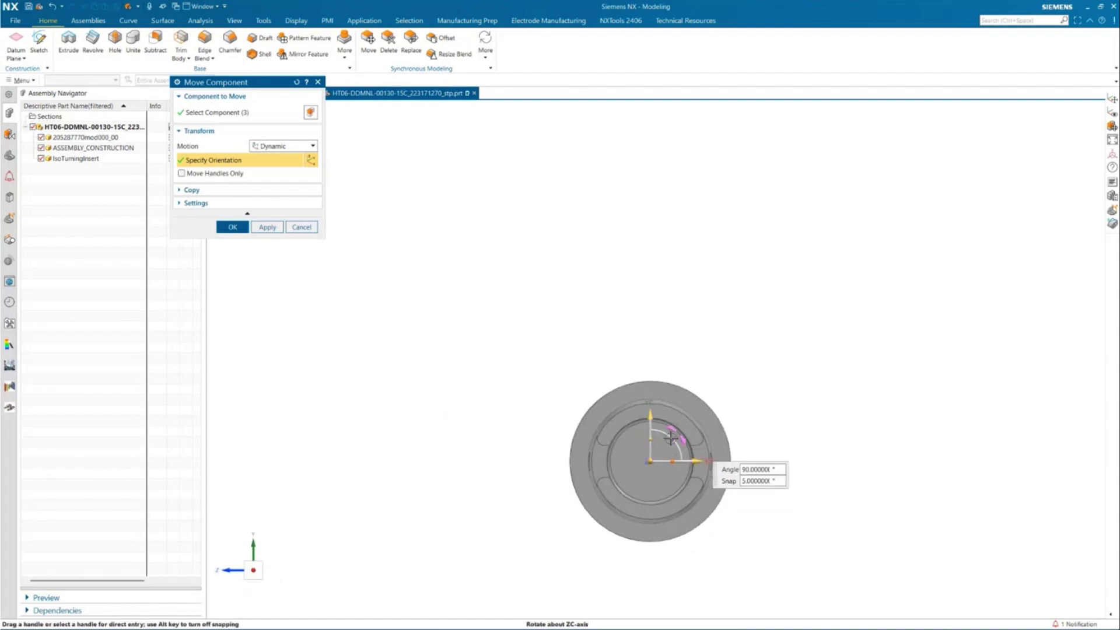
left_click(673, 438)
type("90")
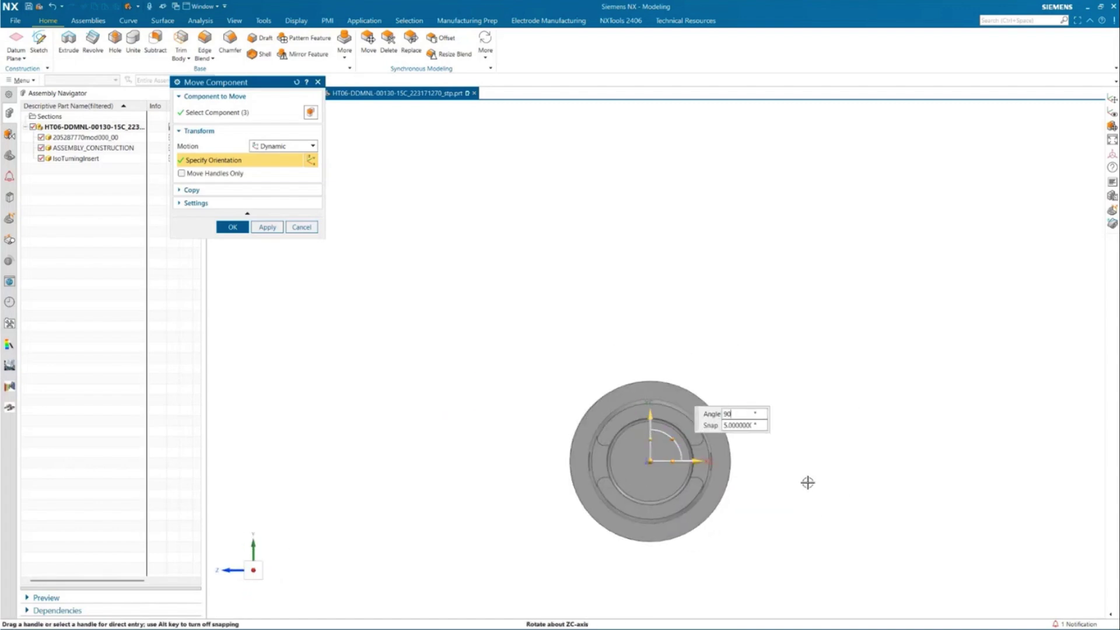
key("Return")
middle_click_drag(808, 481, 254, 573)
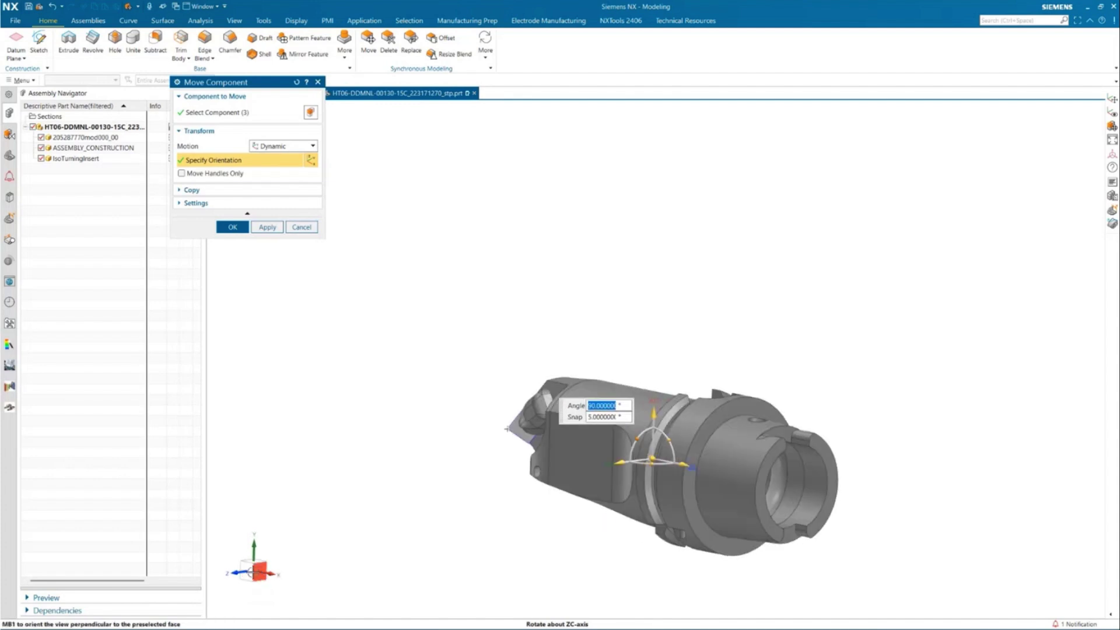
left_click(255, 573)
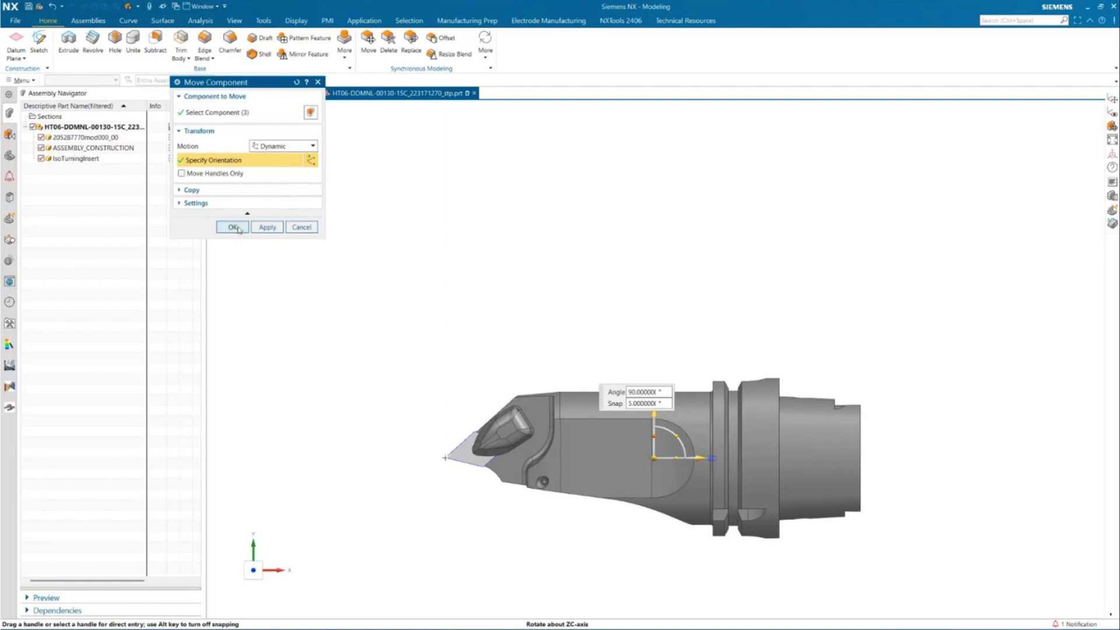
left_click(233, 227)
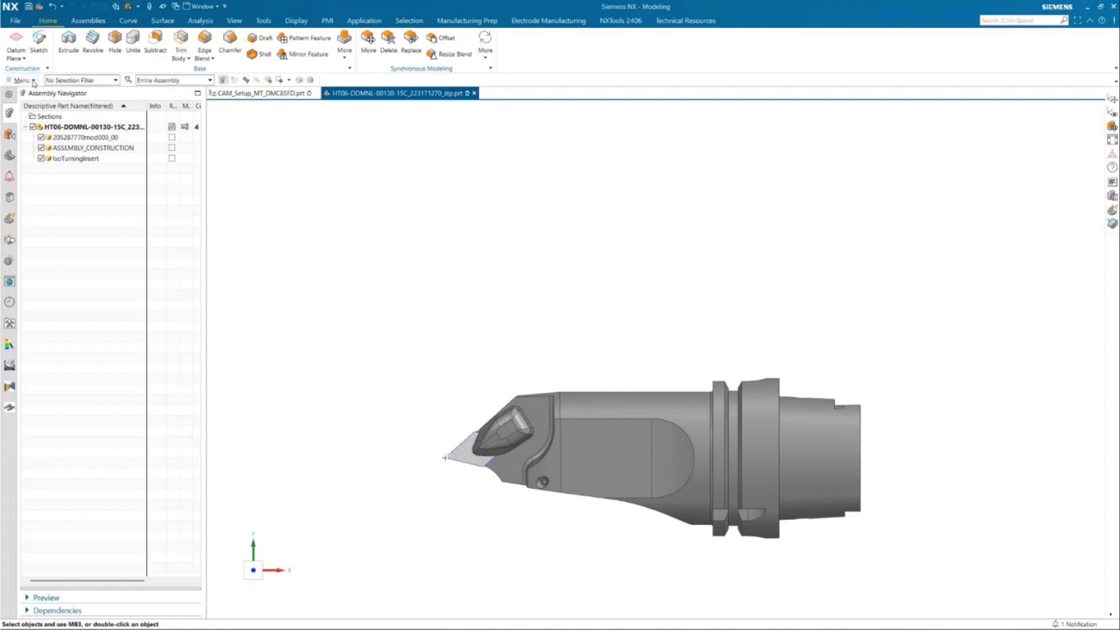
Step: Move the WCS origin to the arc centre of the turning insert's nose radius
left_click(23, 80)
mouse_move(40, 134)
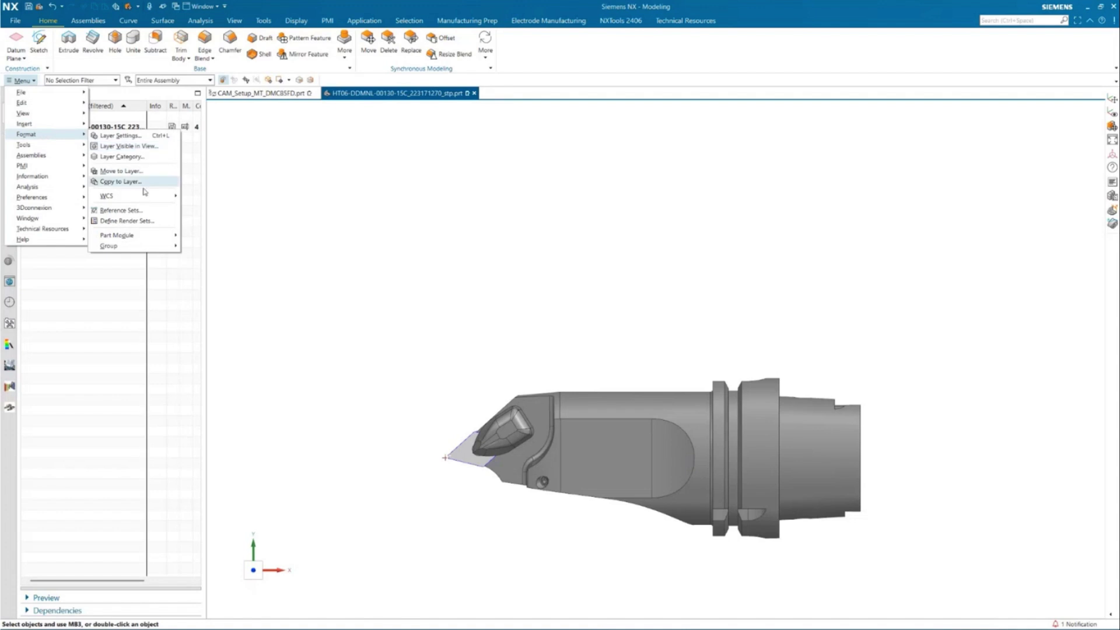
mouse_move(146, 196)
left_click(230, 199)
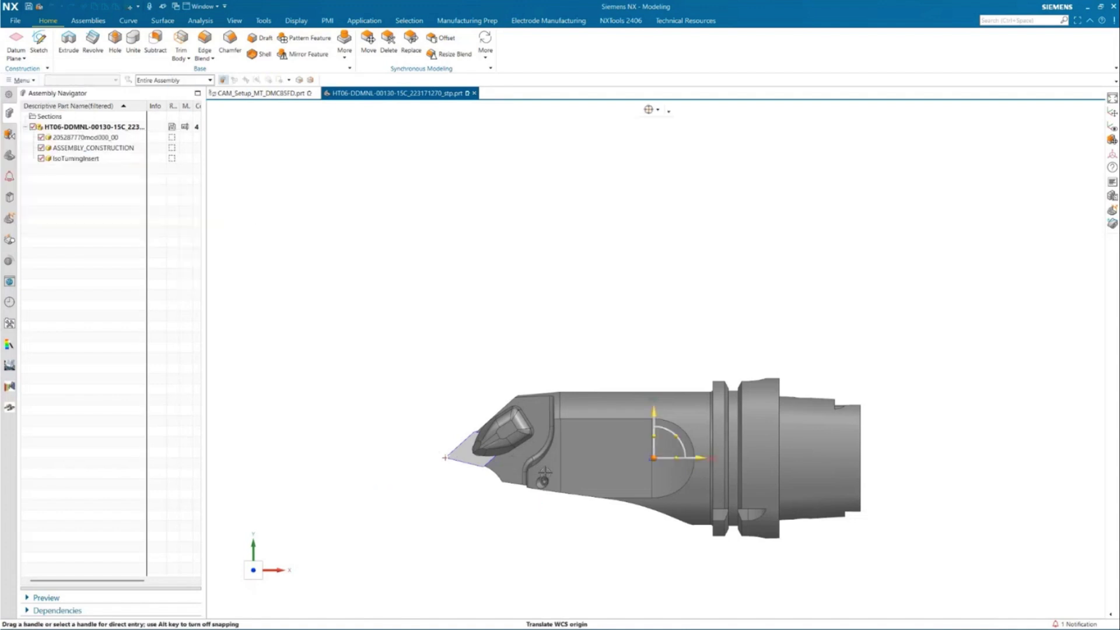
mouse_move(452, 449)
middle_mouse_down()
mouse_move(466, 450)
mouse_move(442, 446)
middle_mouse_up()
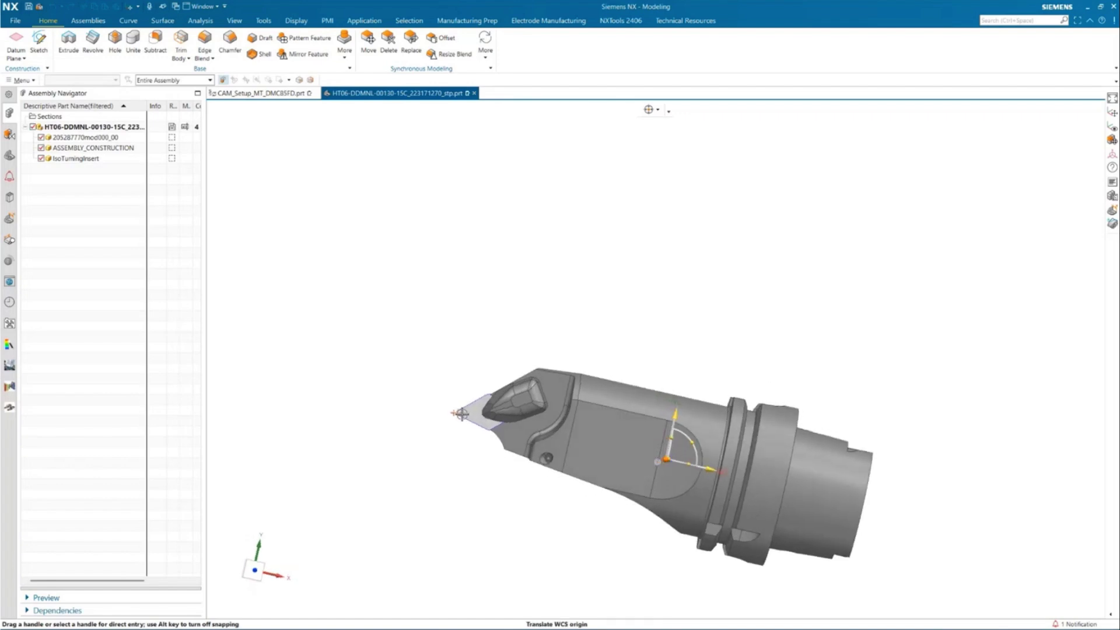
scroll(443, 432, "up", 5)
scroll(490, 400, "up", 1)
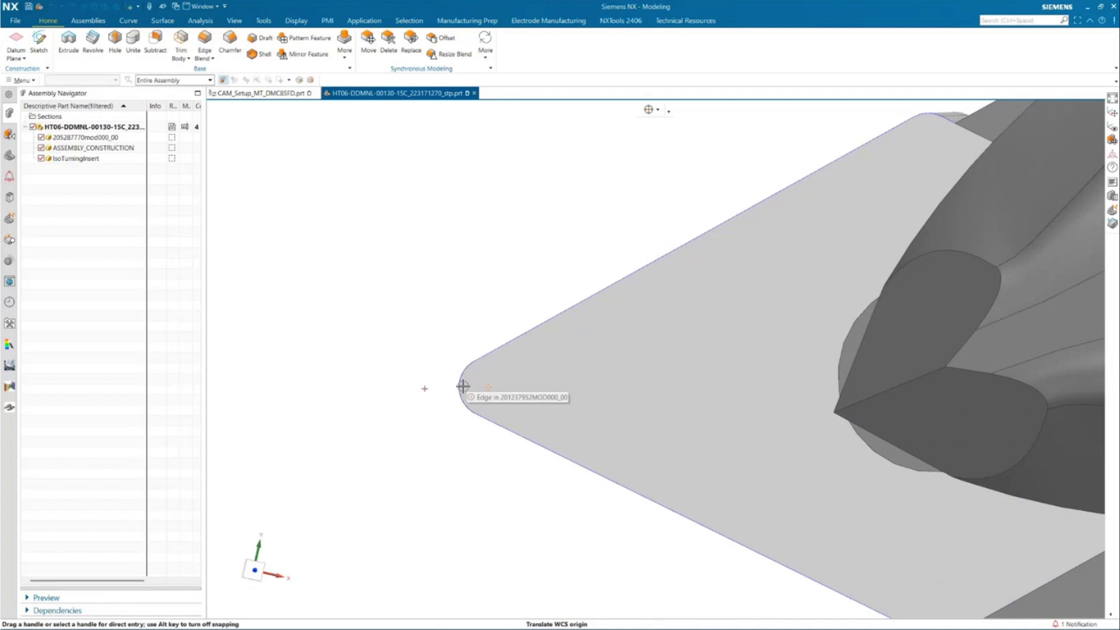
left_click(484, 388)
mouse_move(344, 305)
middle_mouse_down()
mouse_move(363, 265)
mouse_move(394, 267)
mouse_move(312, 480)
mouse_move(422, 300)
middle_mouse_up()
scroll(463, 225, "down", 5)
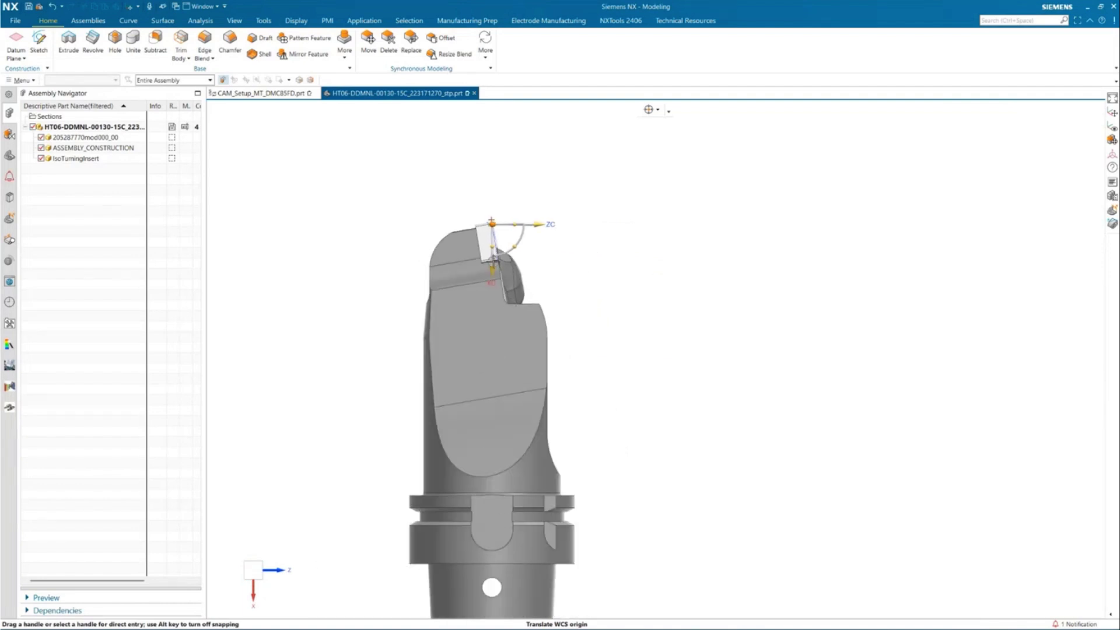
Step: Check the WCS axis directions against the insert and tool body, then finish the dynamic WCS placement
left_click(492, 270)
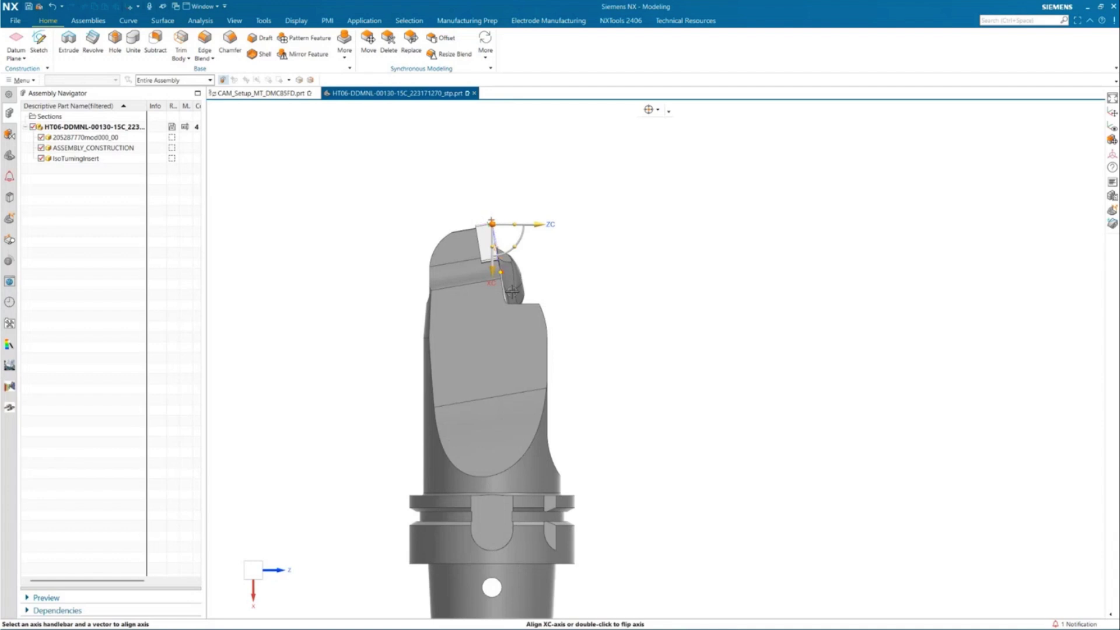
left_click(512, 291)
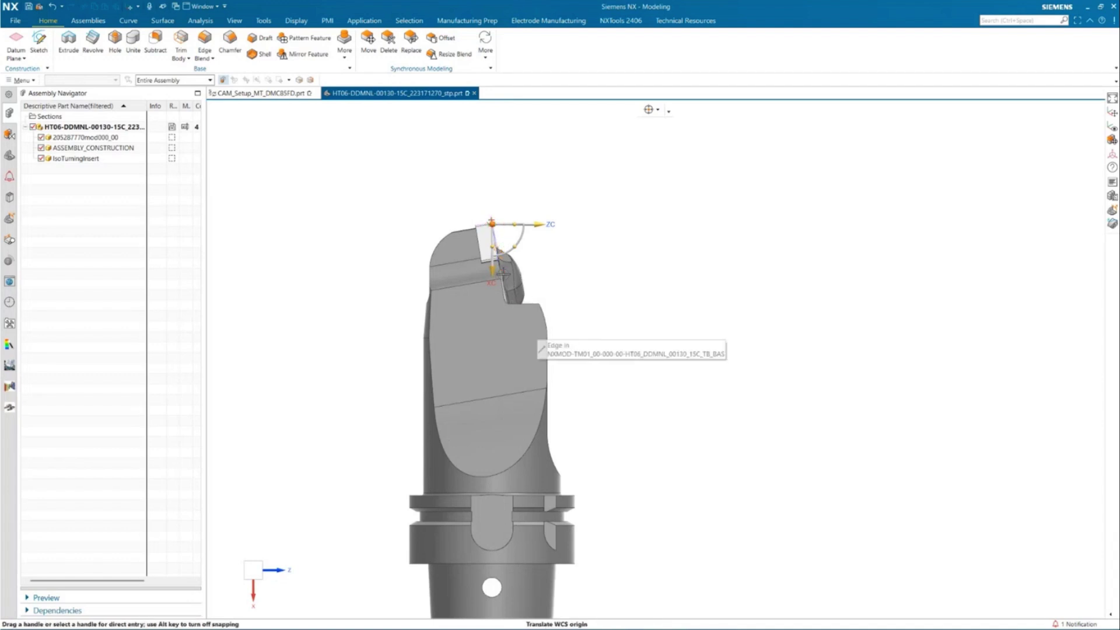
scroll(492, 239, "up", 4)
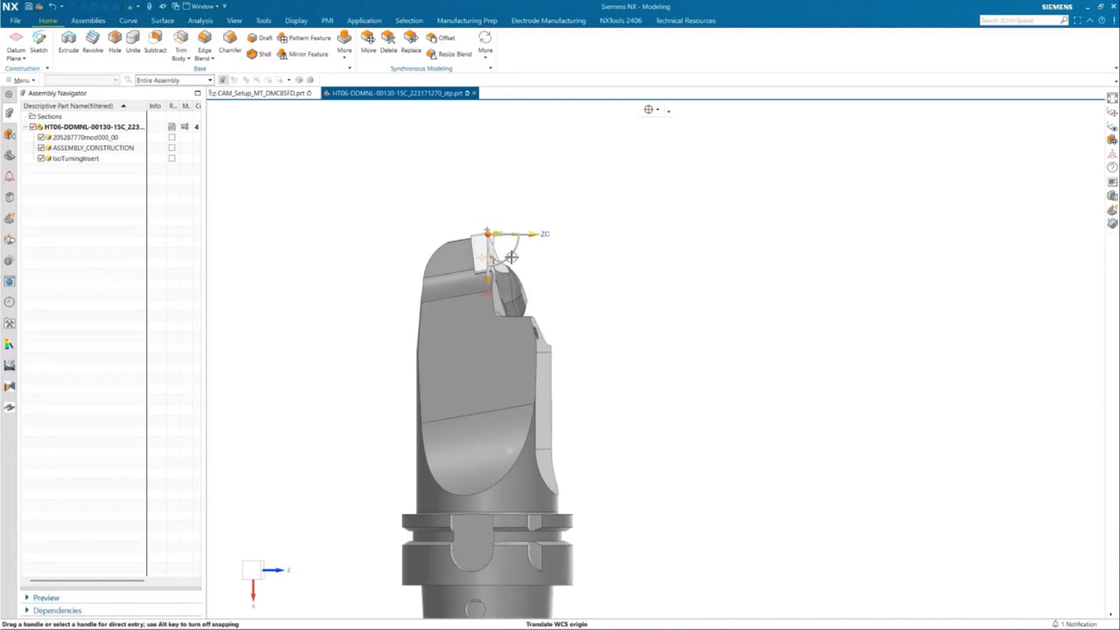
scroll(491, 238, "up", 2)
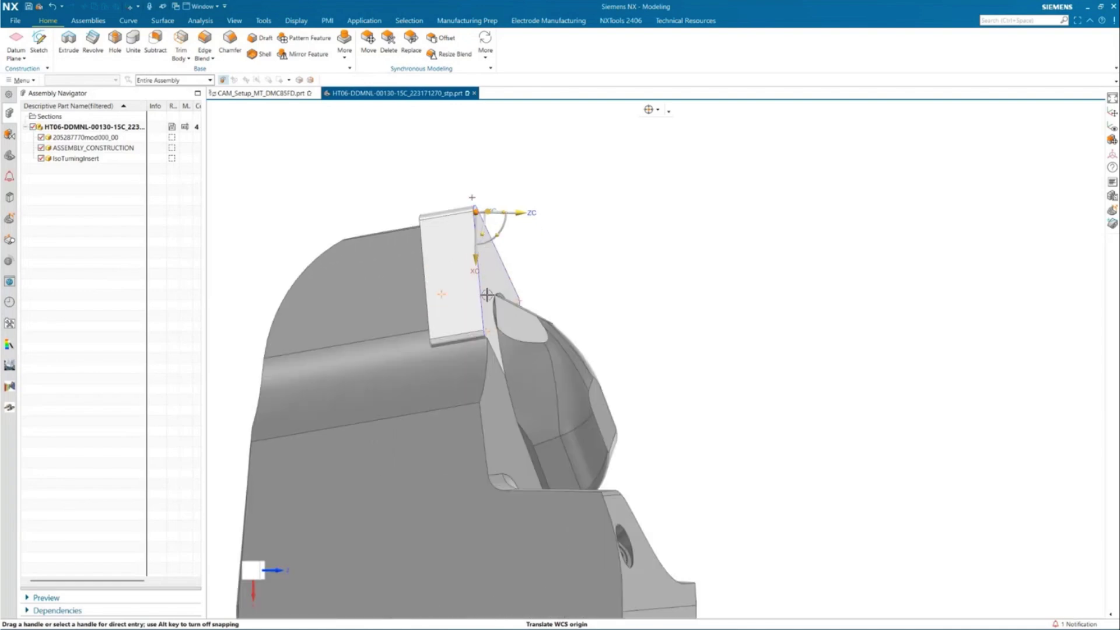
scroll(246, 561, "up", 3)
scroll(262, 563, "down", 1)
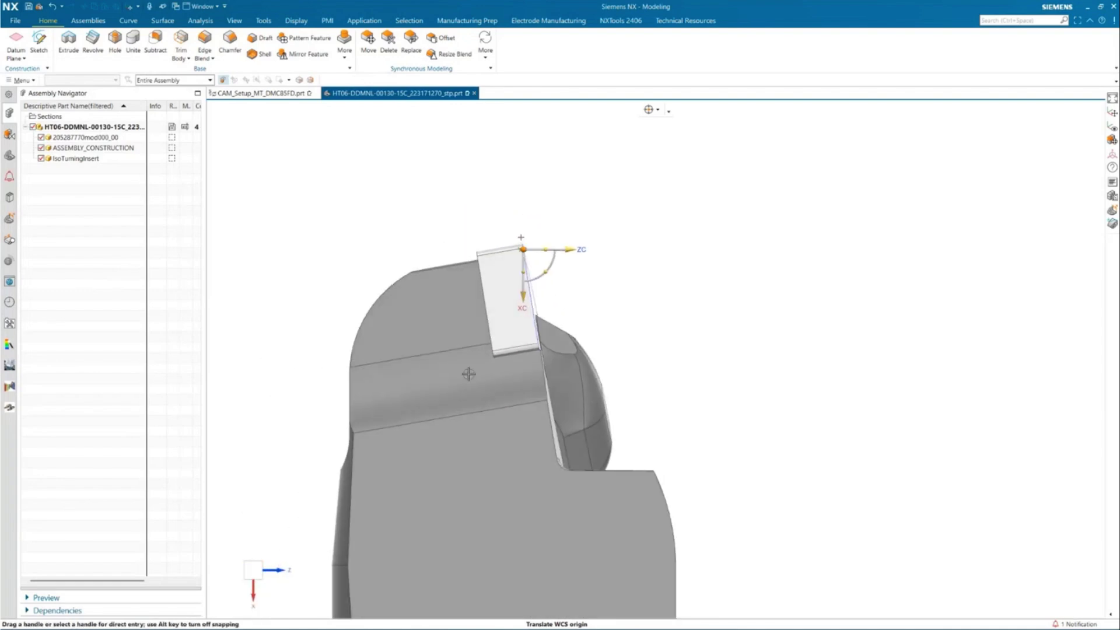
scroll(475, 374, "down", 3)
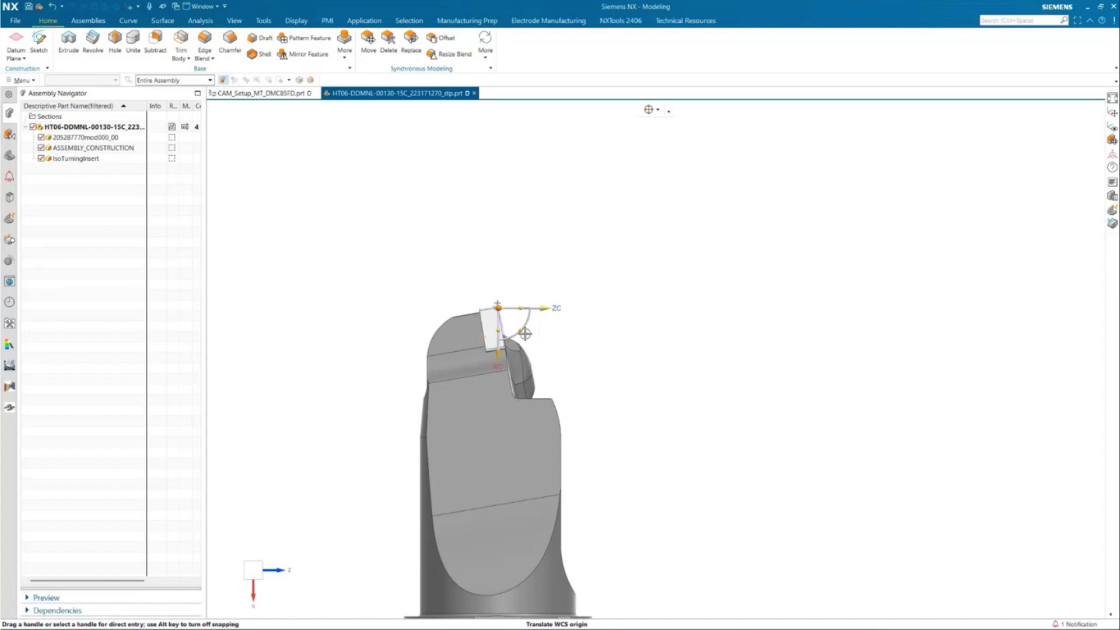
middle_click_drag(592, 403, 551, 364)
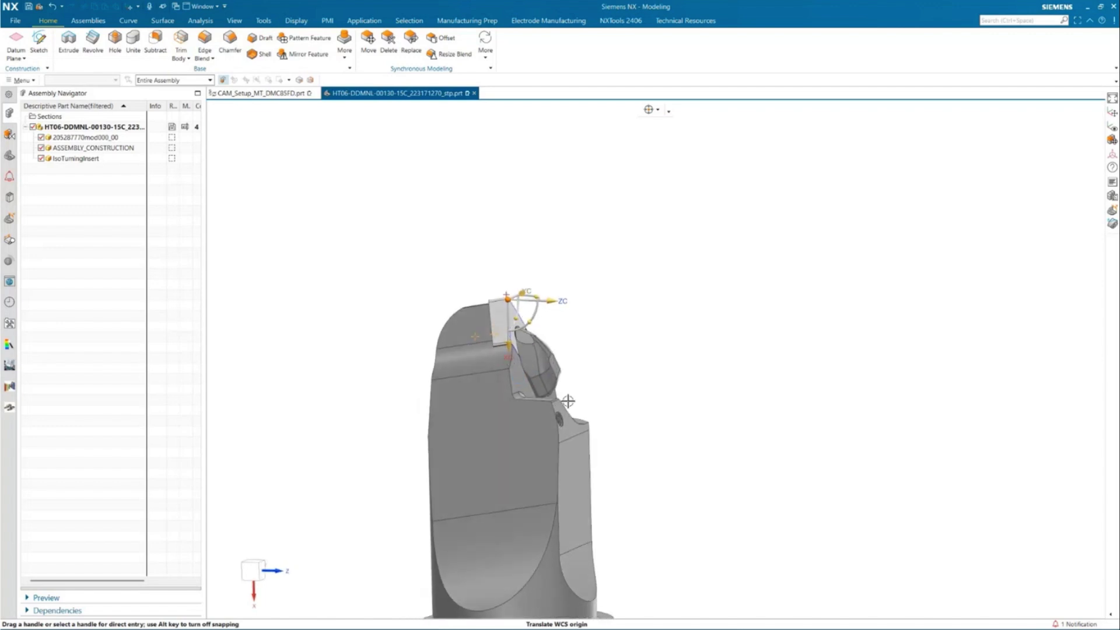
middle_click_drag(566, 401, 497, 334)
scroll(497, 334, "up", 5)
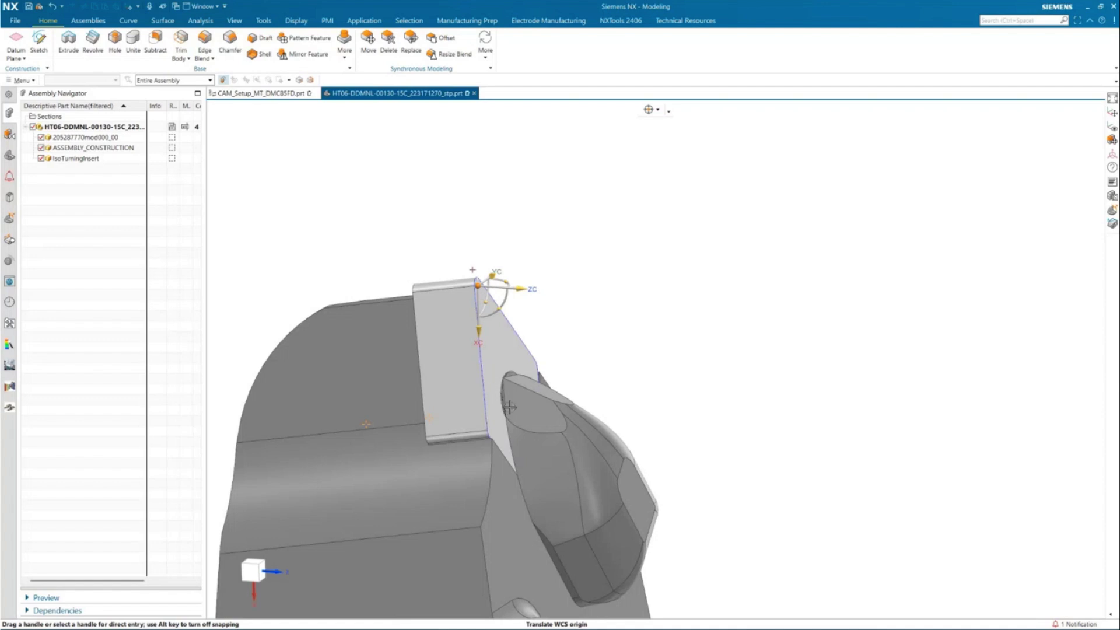
left_click(518, 288)
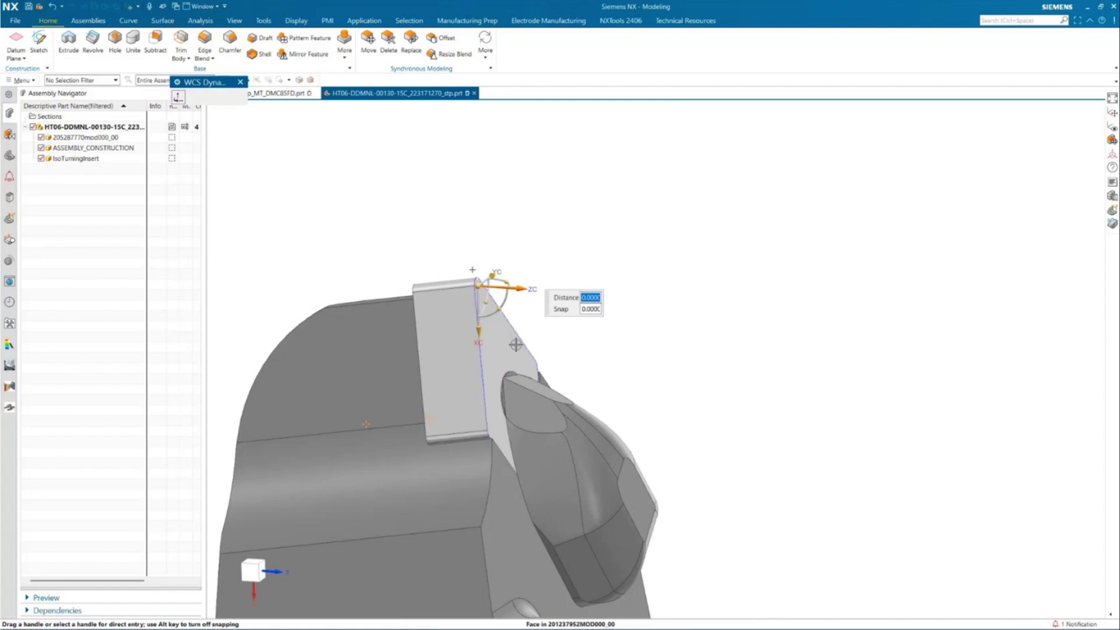
middle_click_drag(583, 478, 523, 227)
middle_click(594, 351)
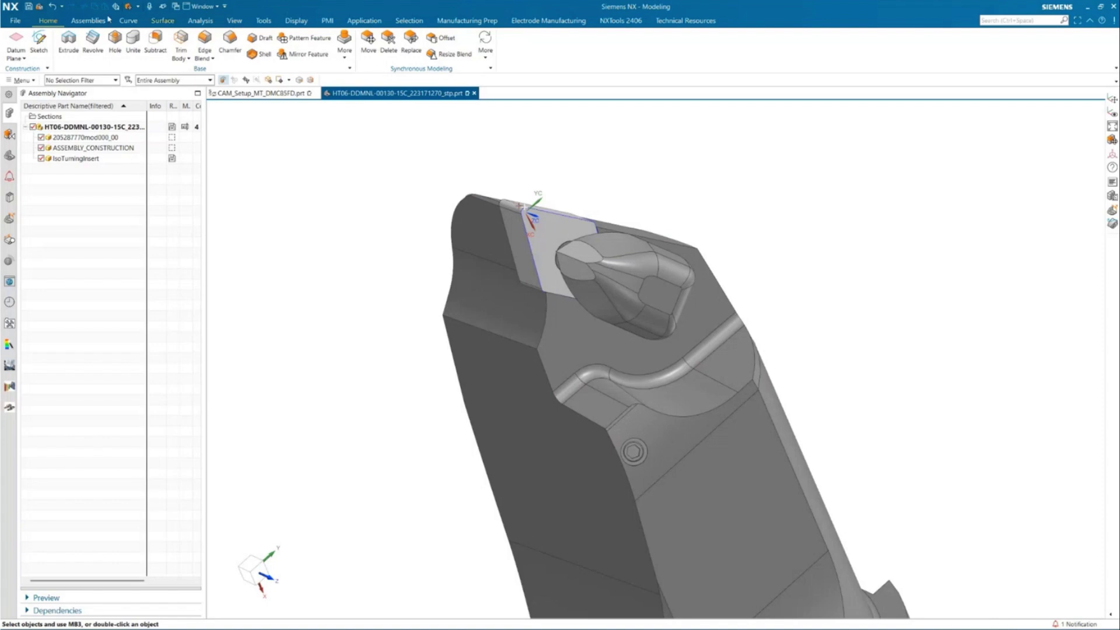
Step: Create a one-plane view section normal to the absolute Z axis and shift its offset to -41.6 mm
left_click(234, 21)
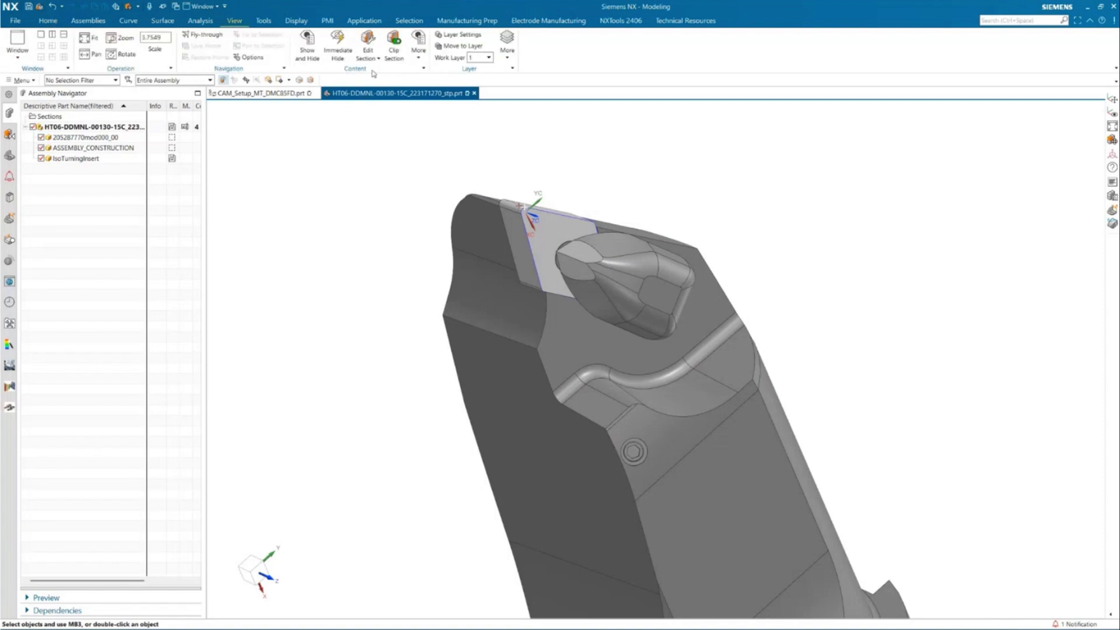
middle_click_drag(380, 194, 457, 270)
scroll(456, 322, "up", 3)
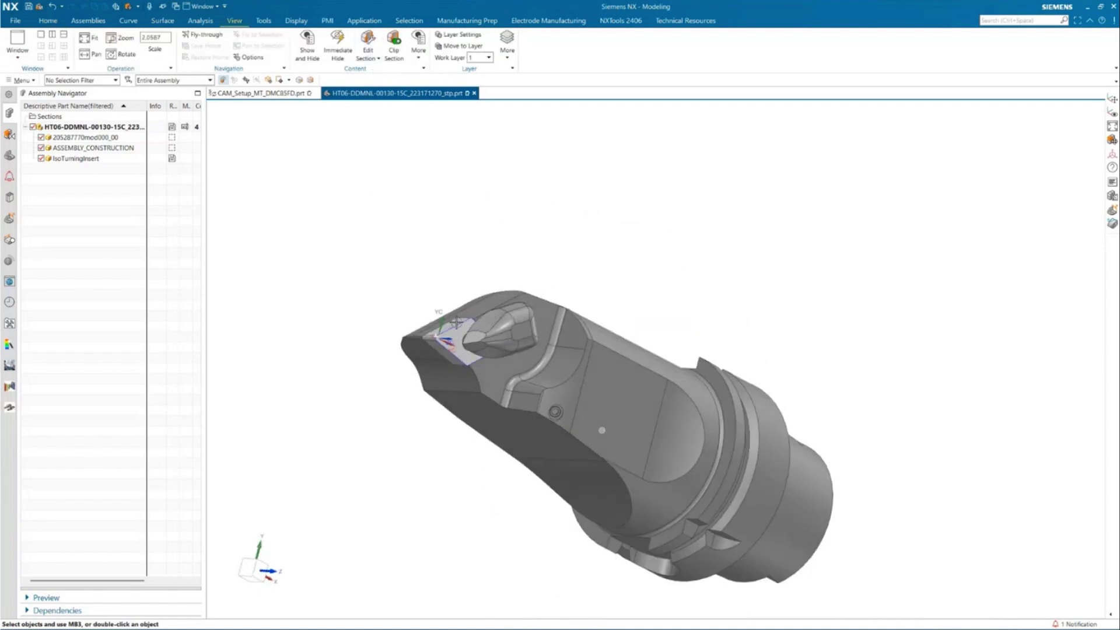
middle_click_drag(456, 322, 782, 320)
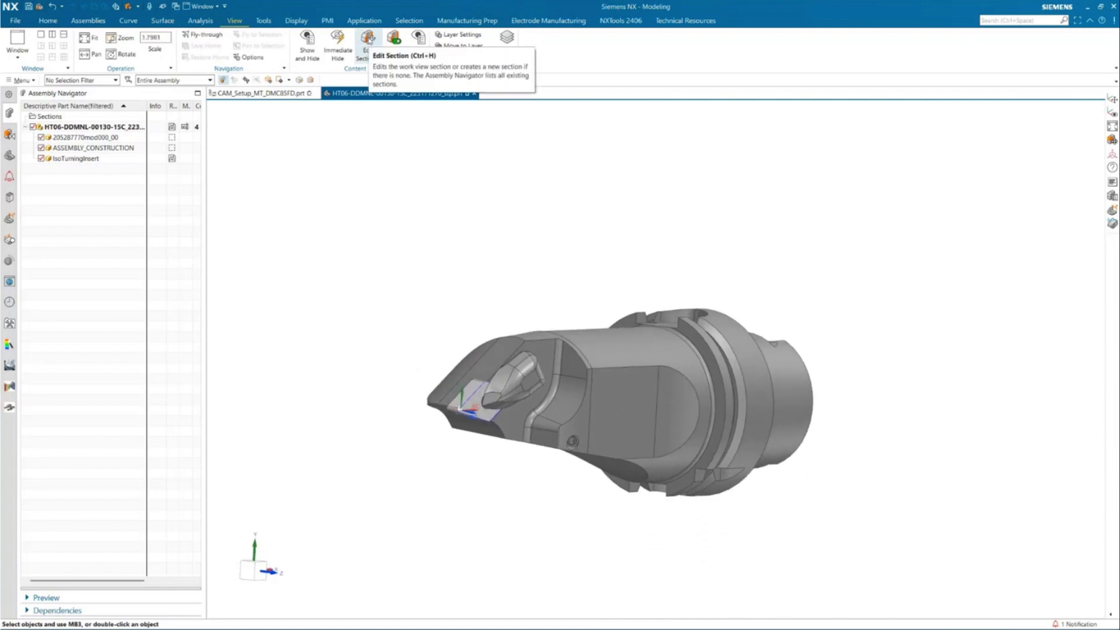
left_click(369, 40)
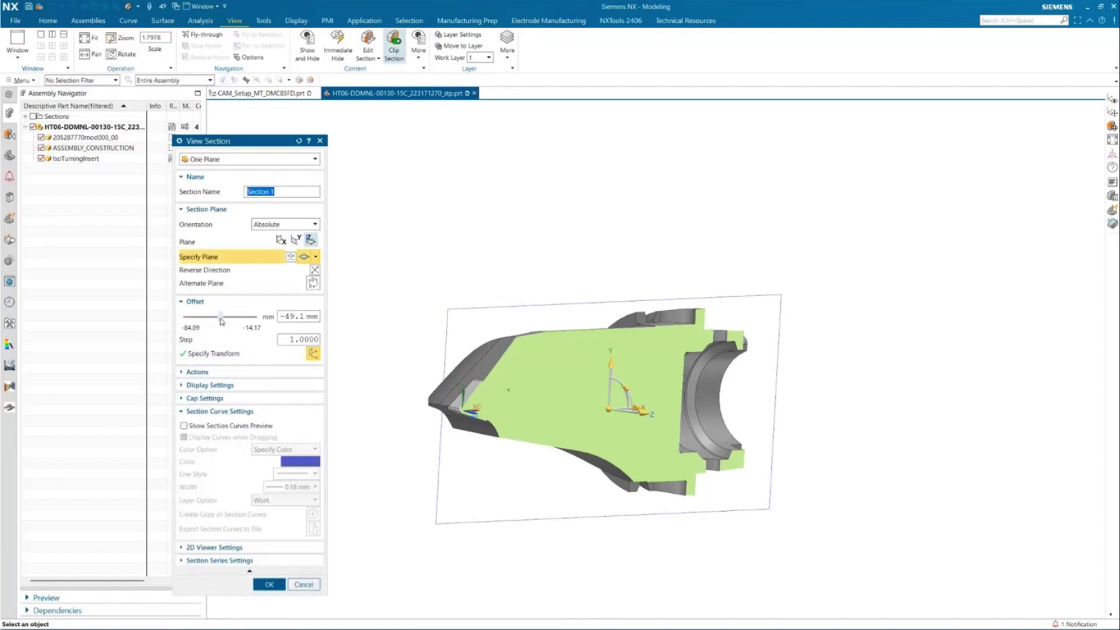
left_click_drag(221, 317, 227, 316)
Step: Redefine the section plane to lie on the turning insert's rake face
scroll(470, 396, "up", 3)
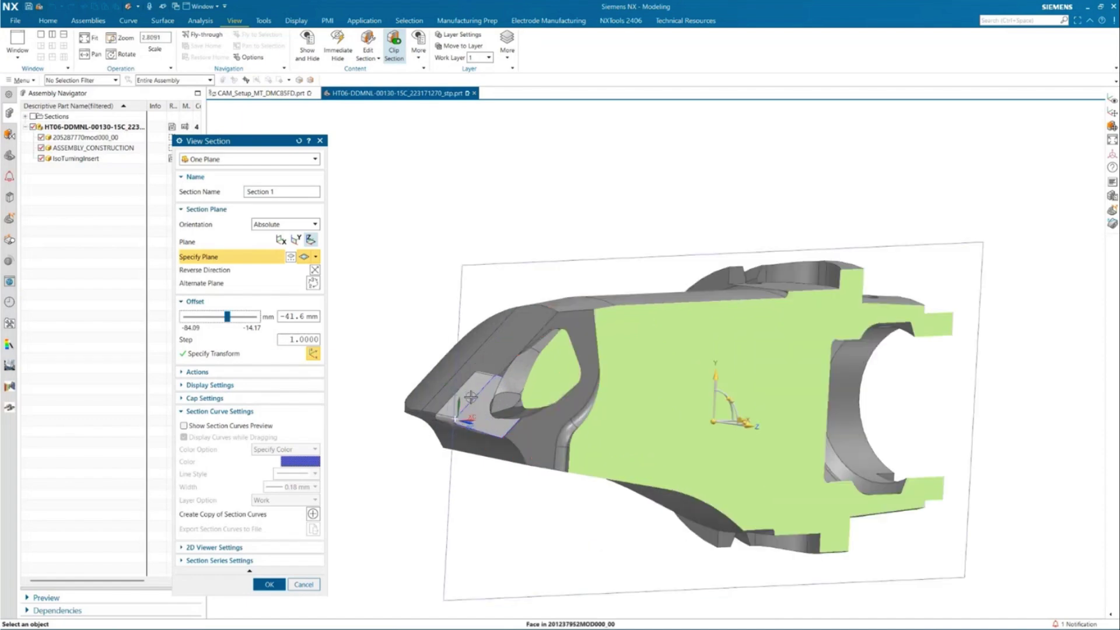
scroll(471, 397, "up", 3)
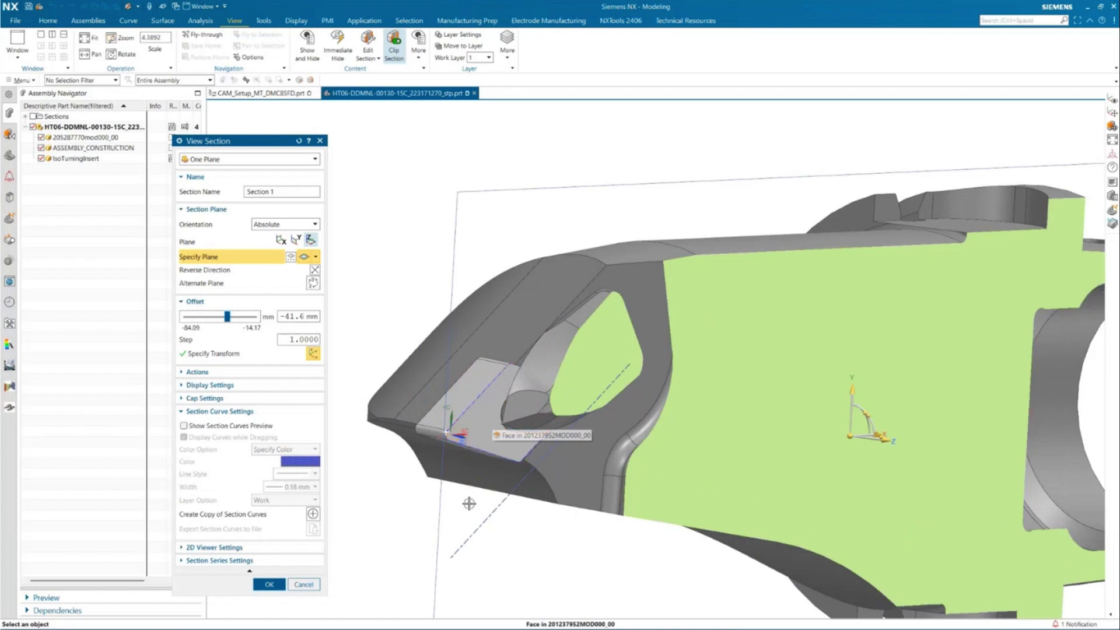
left_click(485, 427)
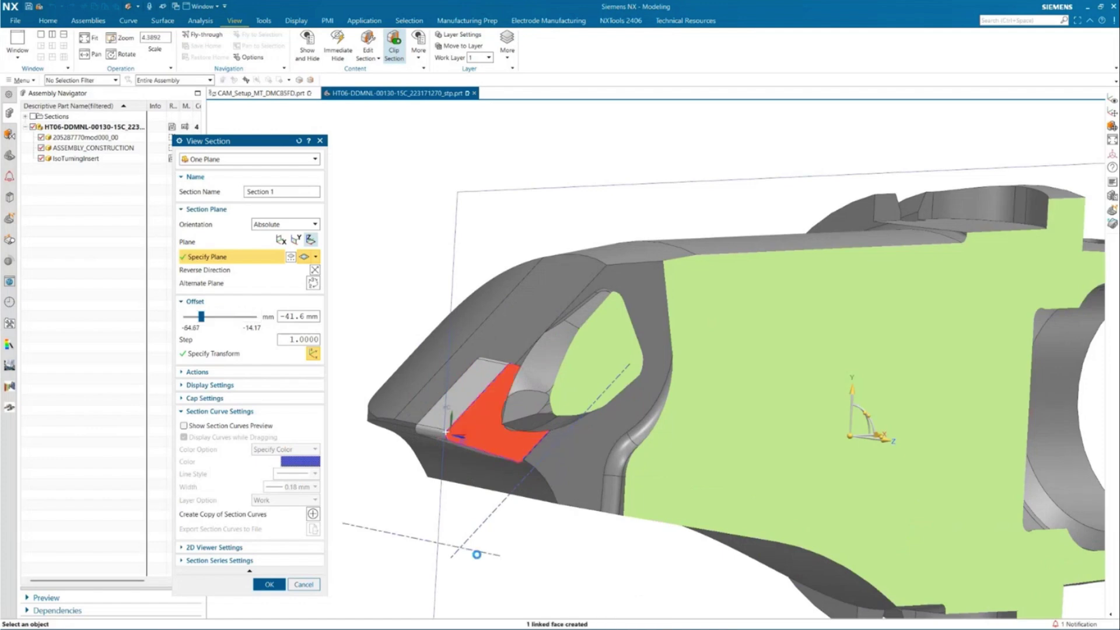
Step: Rotate the section plane about its YC axis until it runs parallel to the tool holder's long axis
scroll(496, 377, "down", 5)
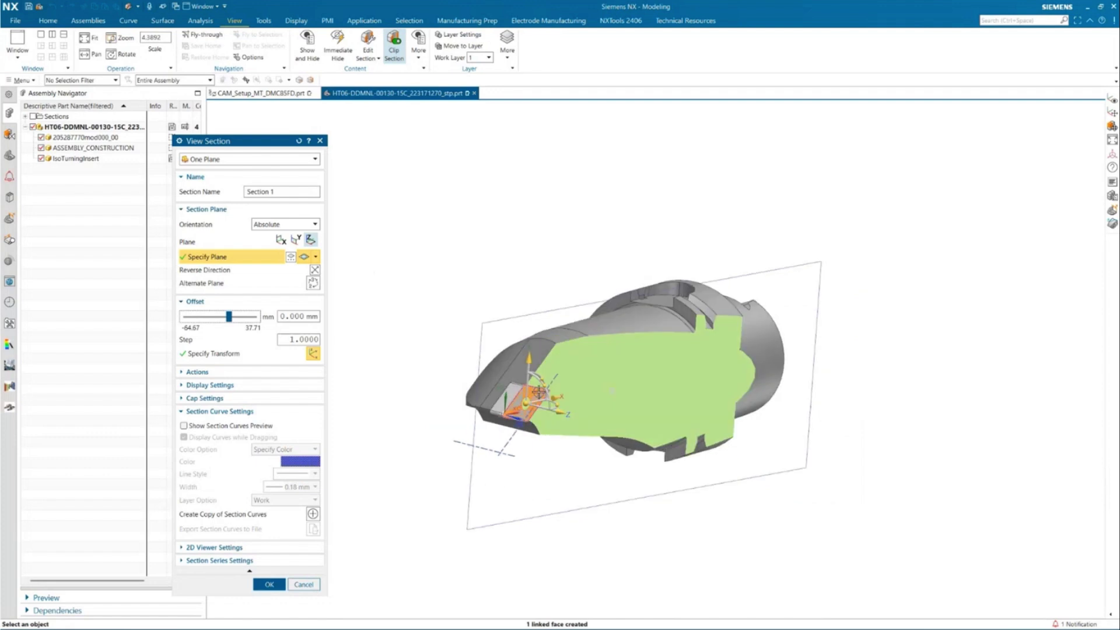
middle_click_drag(496, 376, 274, 197)
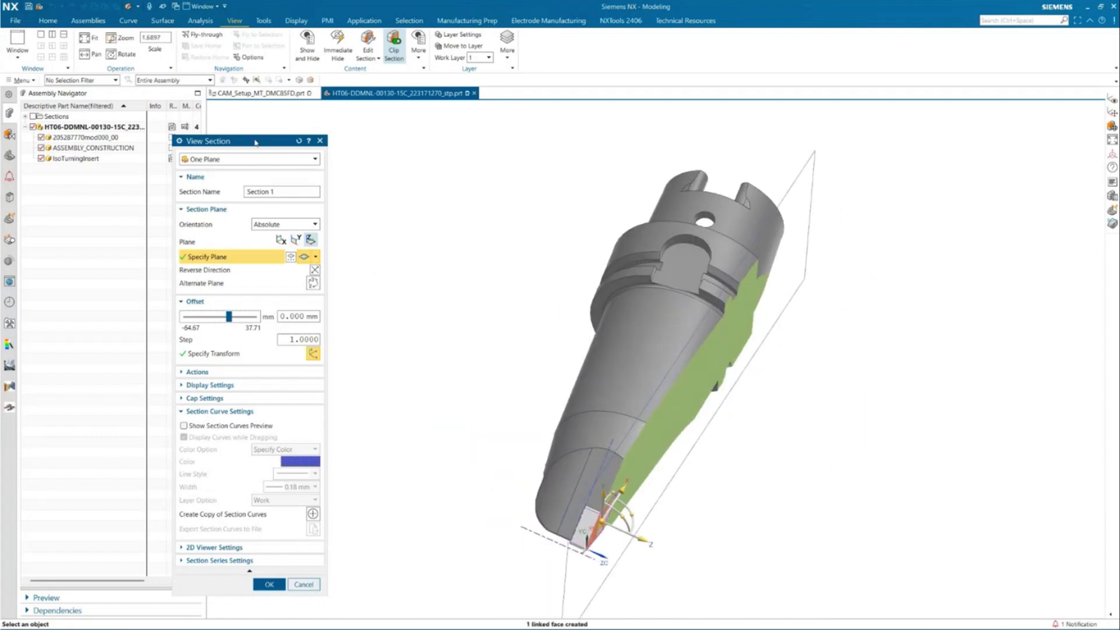
left_click_drag(255, 142, 144, 116)
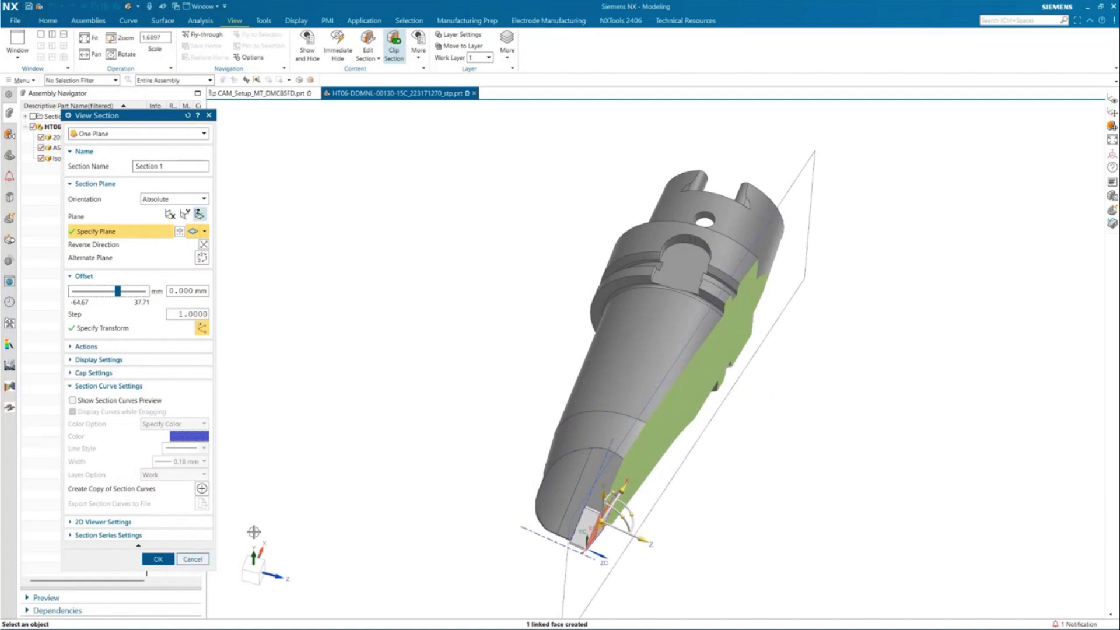
left_click(257, 564)
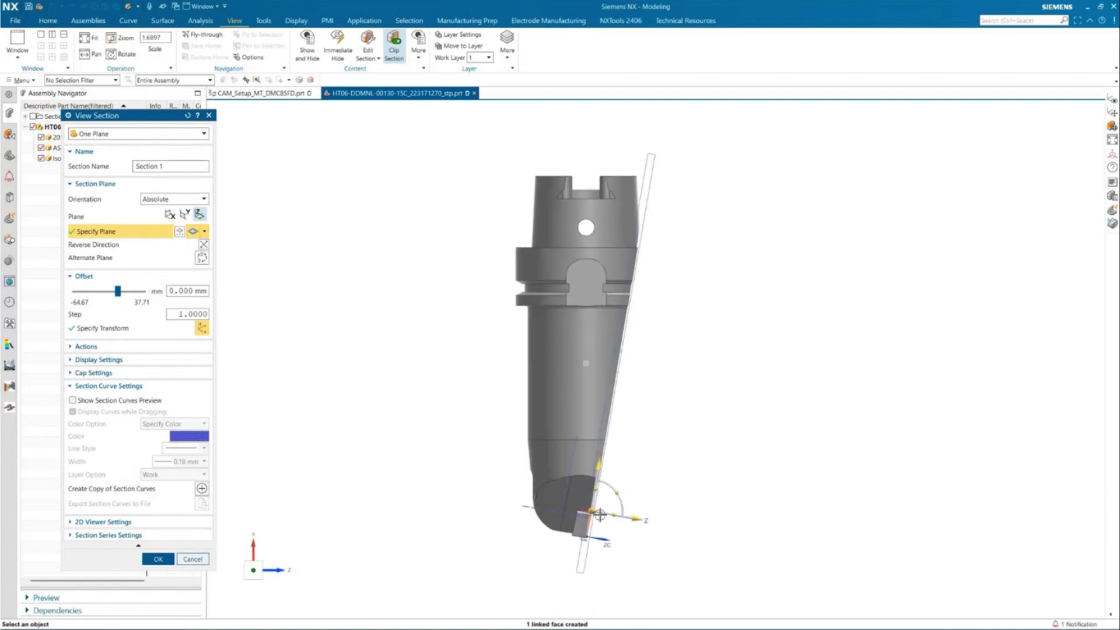
scroll(598, 507, "up", 2)
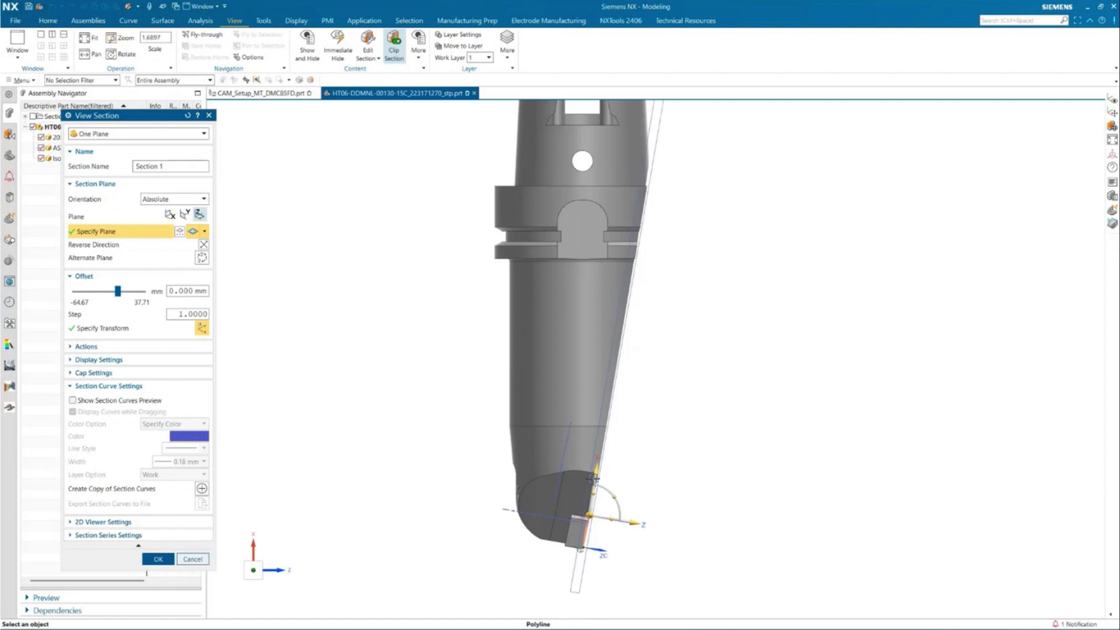
scroll(593, 478, "down", 1)
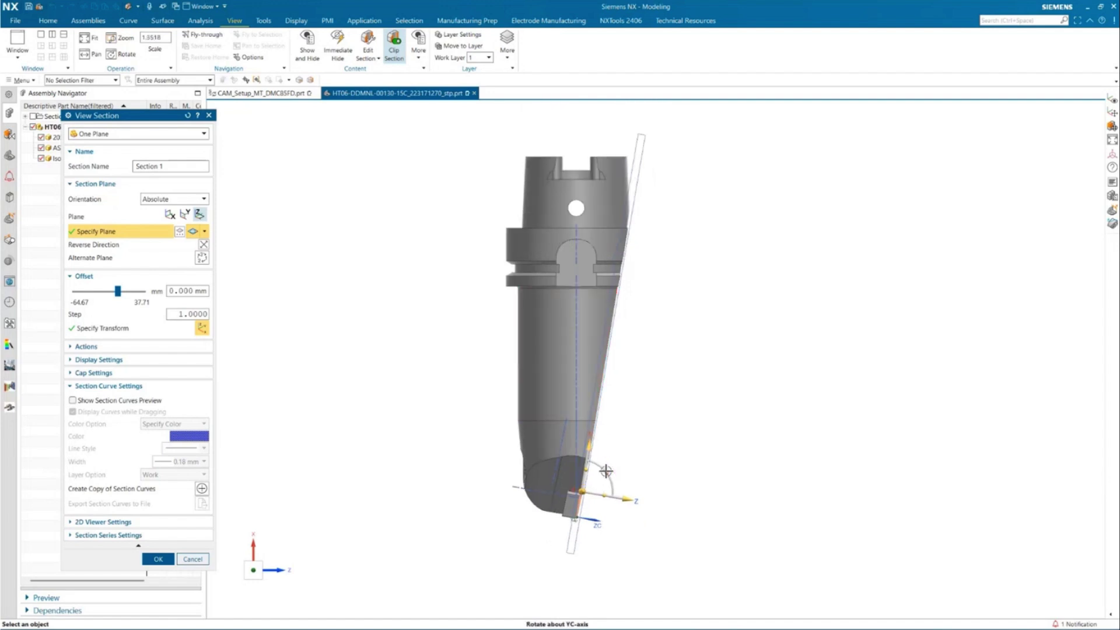
left_click_drag(605, 470, 611, 458)
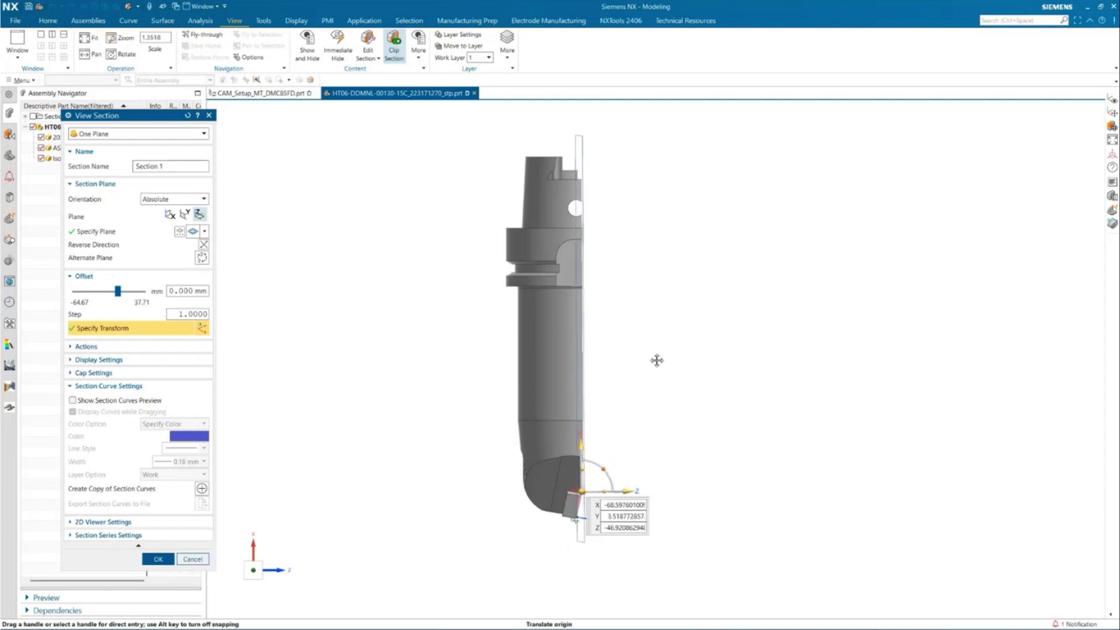
Step: Shift the section plane's offset to -2.85 mm so it cuts through the insert and holder
middle_click_drag(562, 227, 116, 292)
scroll(668, 316, "up", 5)
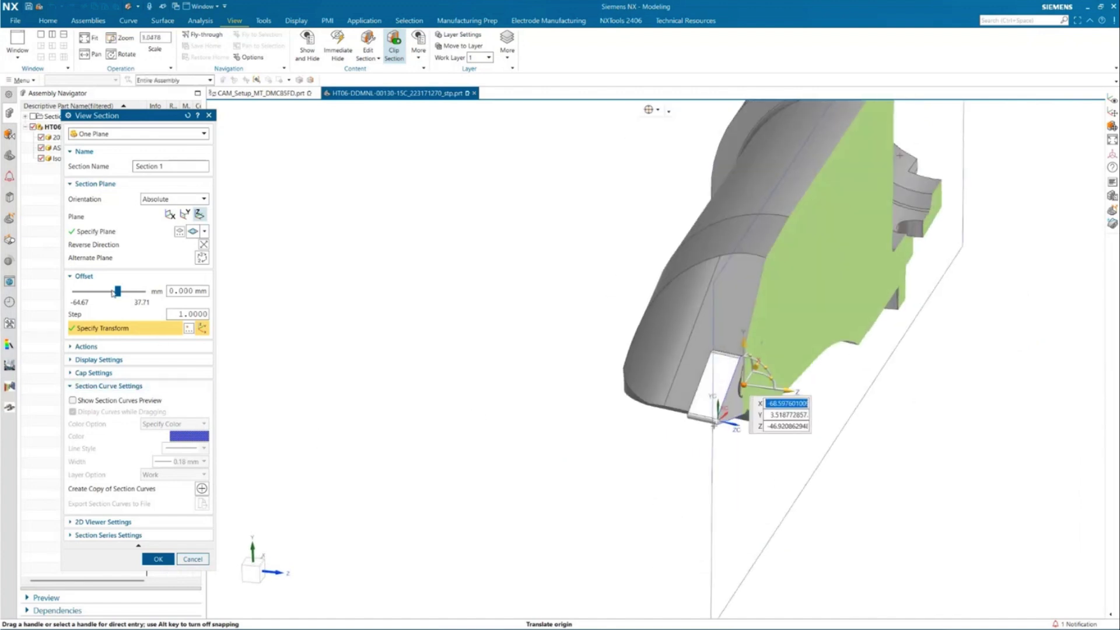
left_click_drag(116, 291, 109, 293)
middle_click_drag(322, 312, 589, 430)
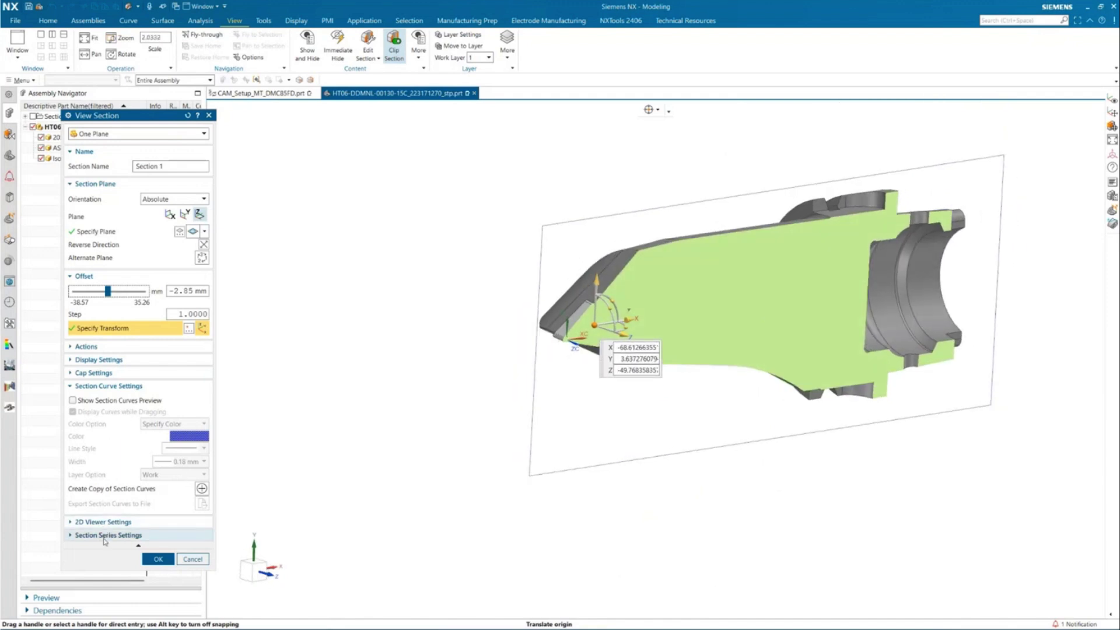
Step: Enable the section curves preview, create a copy of the section curves on specified layer 3, and accept the view section
left_click(73, 400)
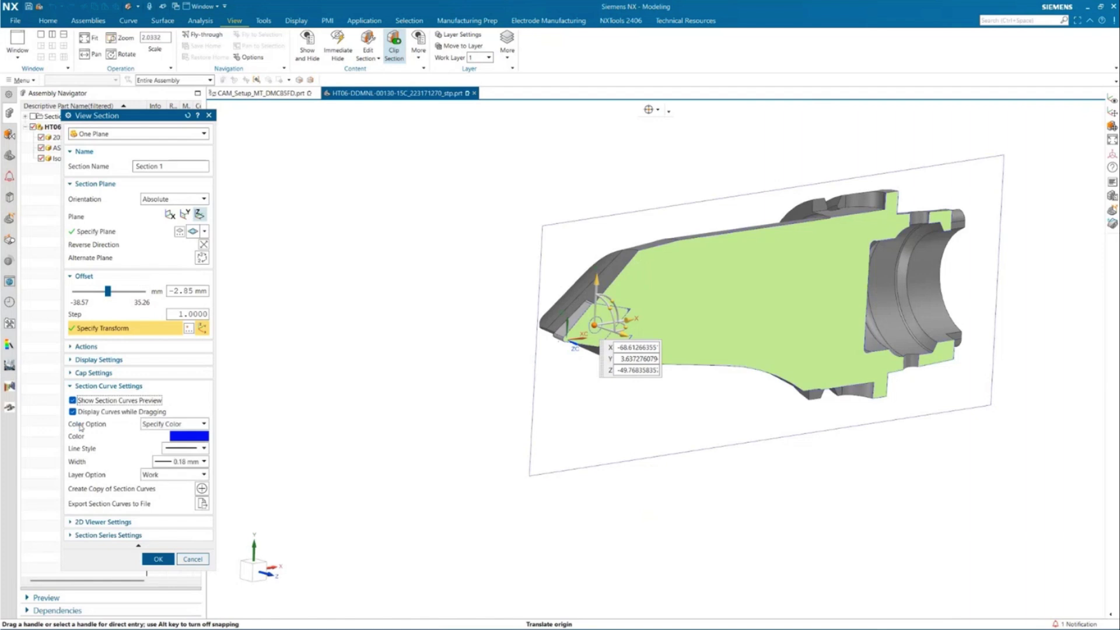
left_click(159, 476)
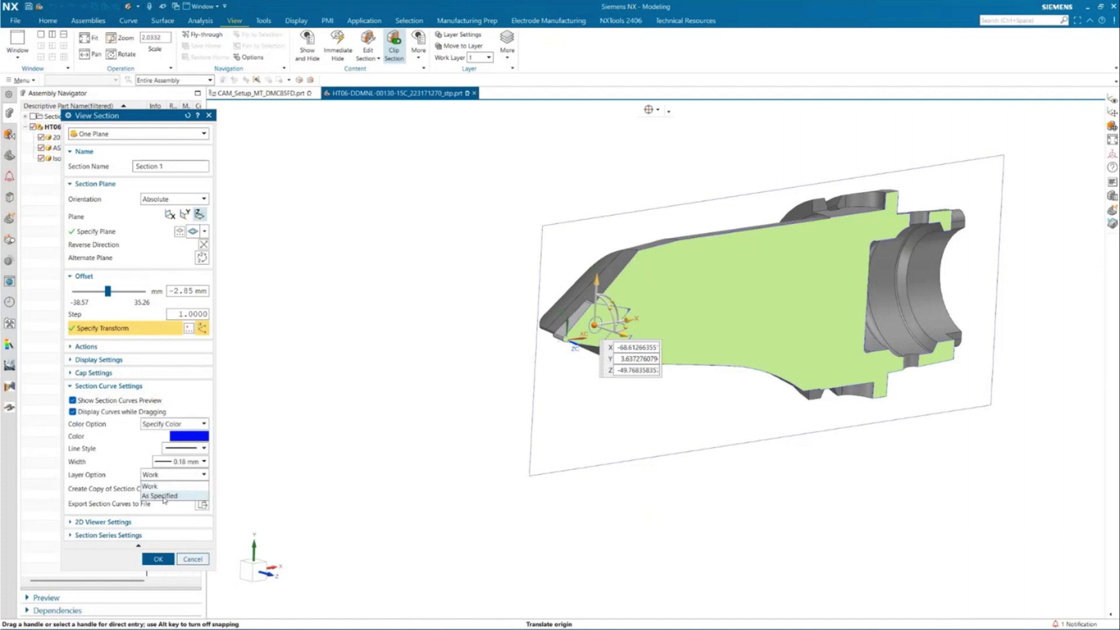
left_click(164, 496)
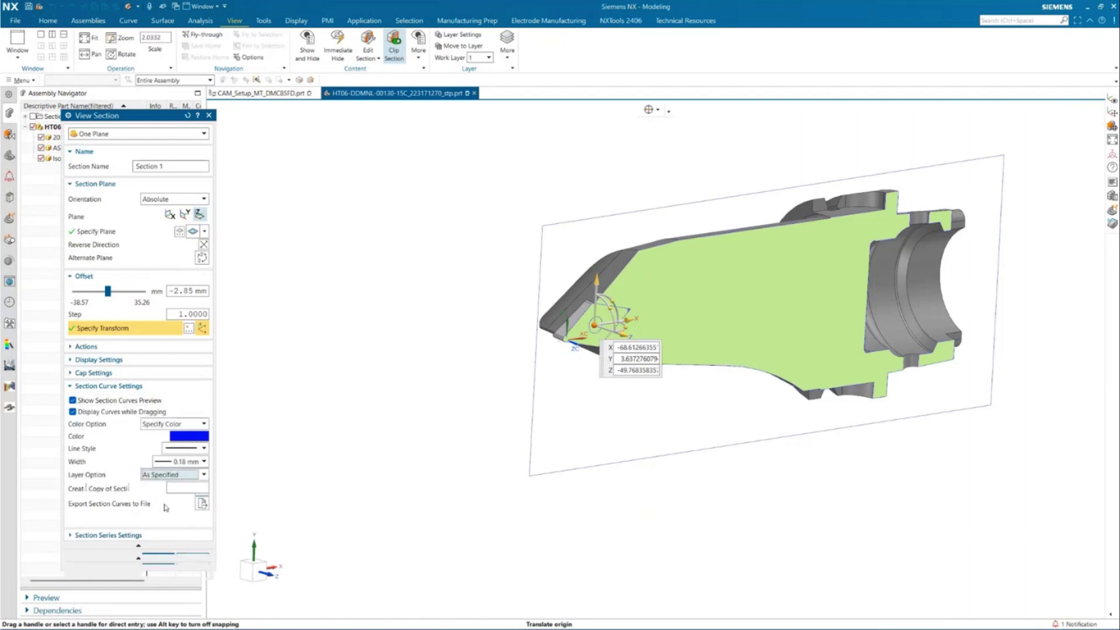
left_click(205, 487)
type("3")
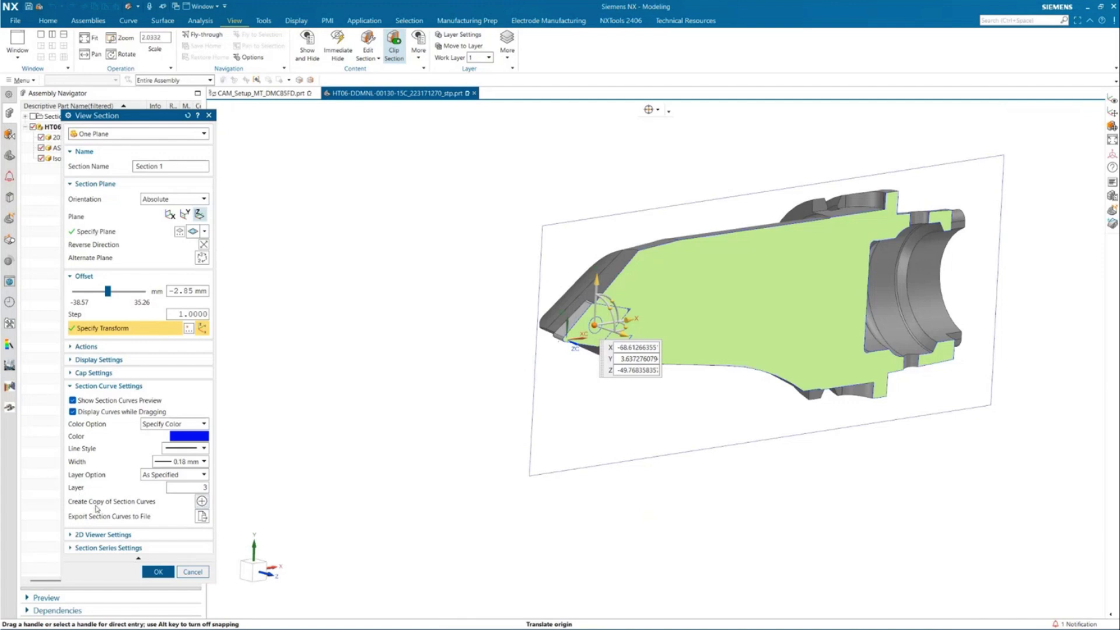
left_click(197, 504)
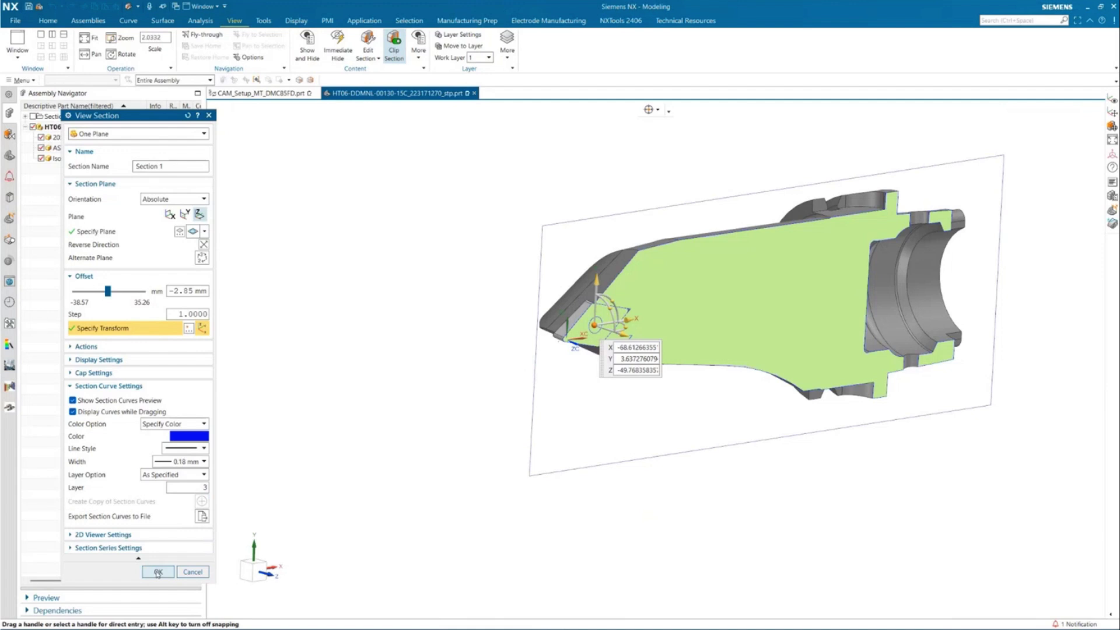
left_click(157, 572)
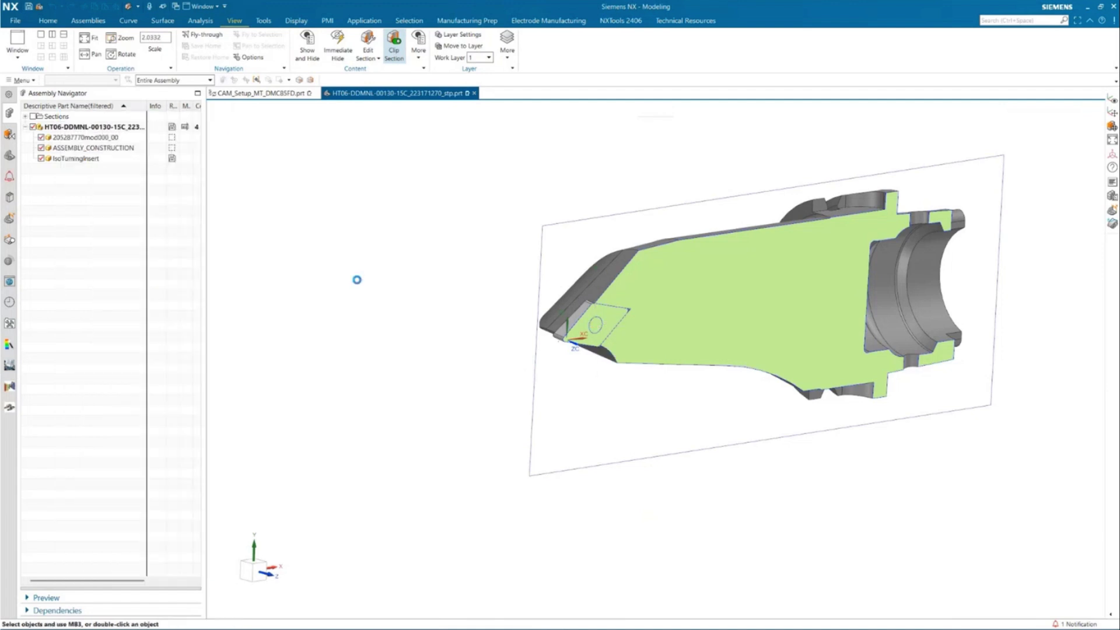
Step: Make layer 3 the work layer and turn off section clipping to show the full tool with its section curves
left_click(488, 57)
left_click(475, 77)
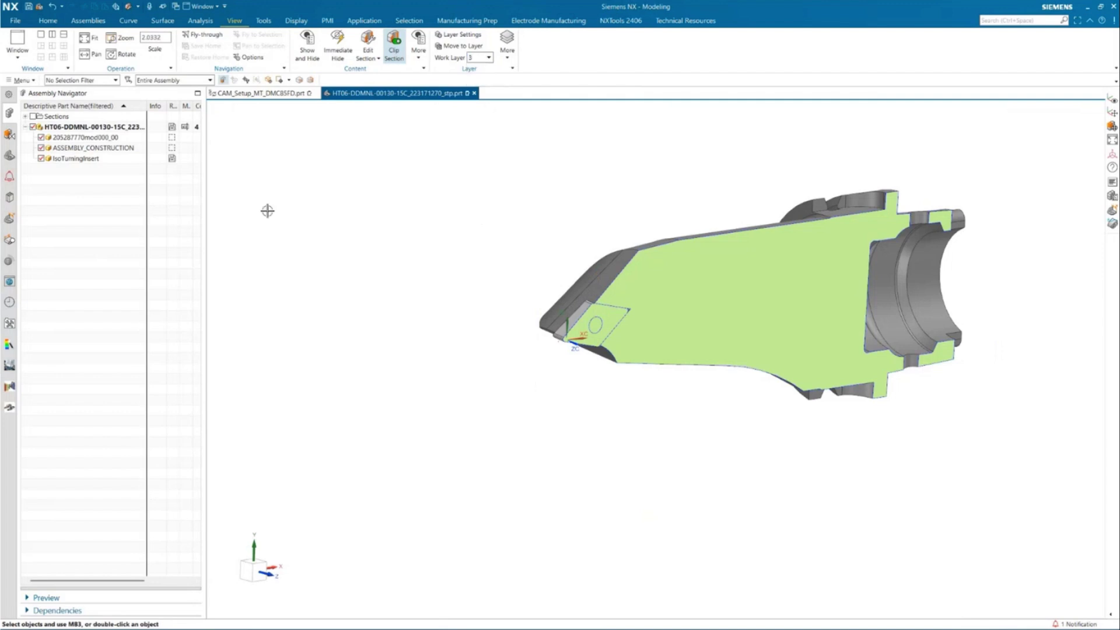
left_click(390, 45)
middle_click_drag(816, 245, 737, 425)
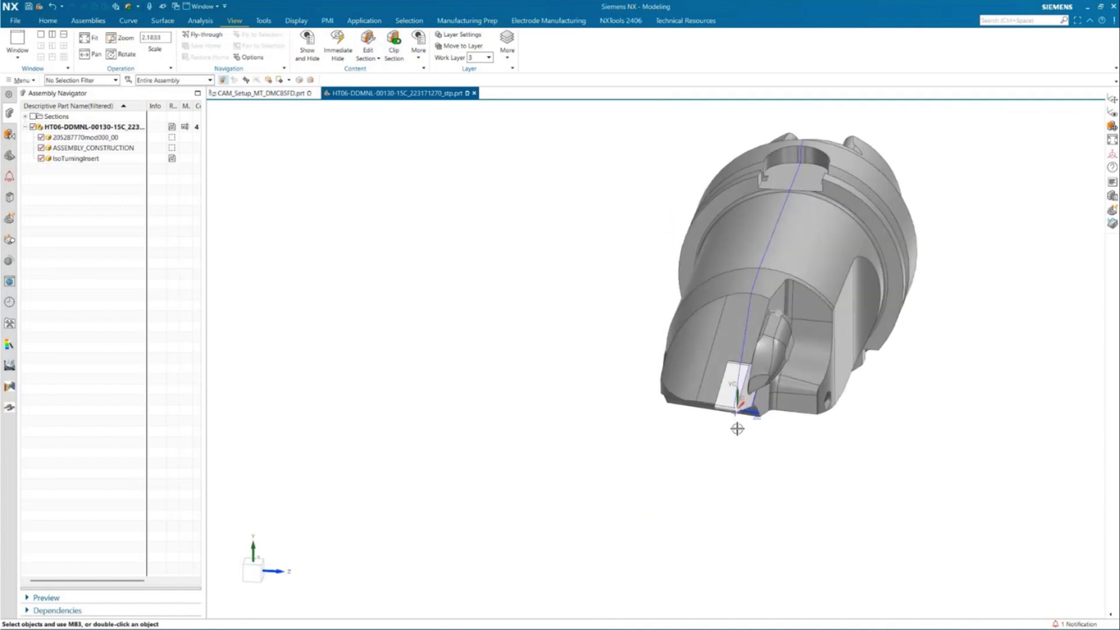
scroll(735, 425, "up", 7)
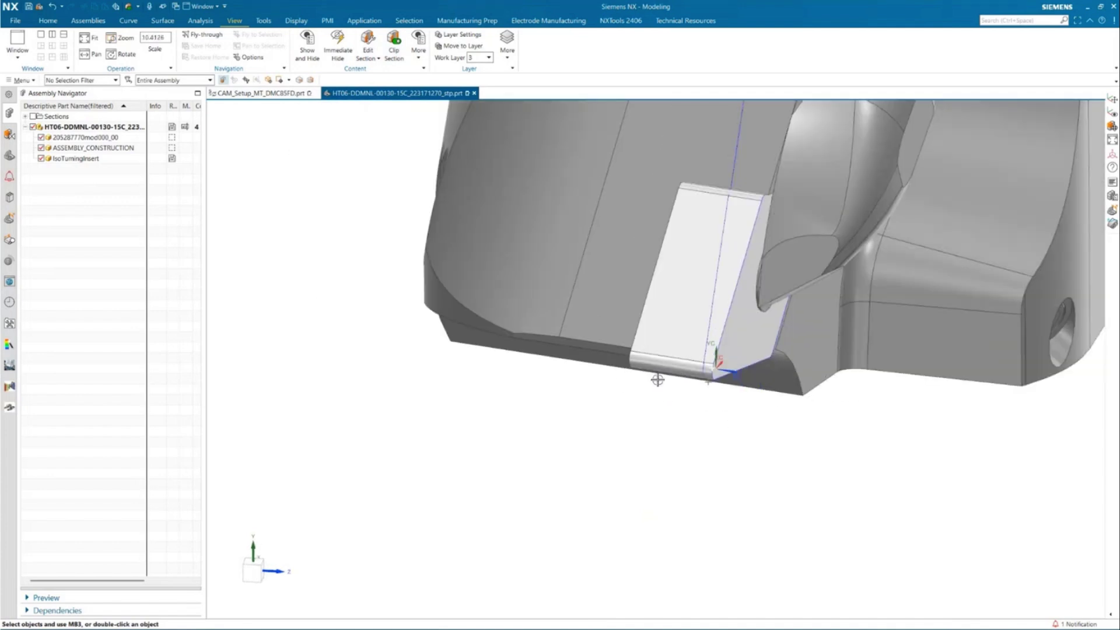
Step: Switch the turning tool assembly from the Modeling to the Manufacturing application
scroll(657, 380, "down", 7)
middle_click_drag(657, 380, 869, 282)
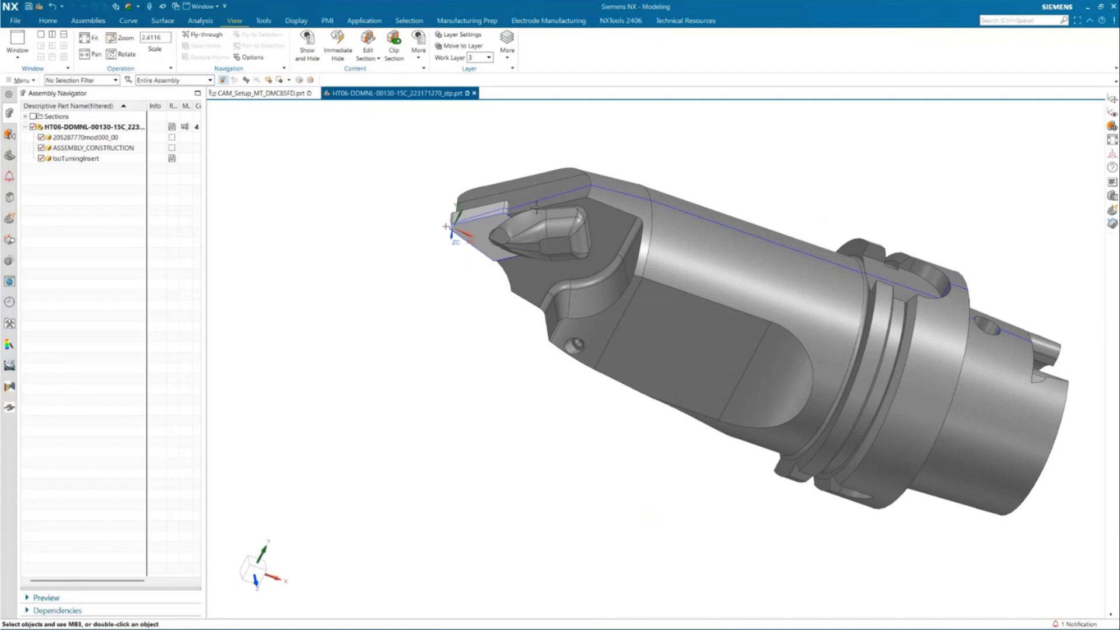
scroll(471, 326, "down", 1)
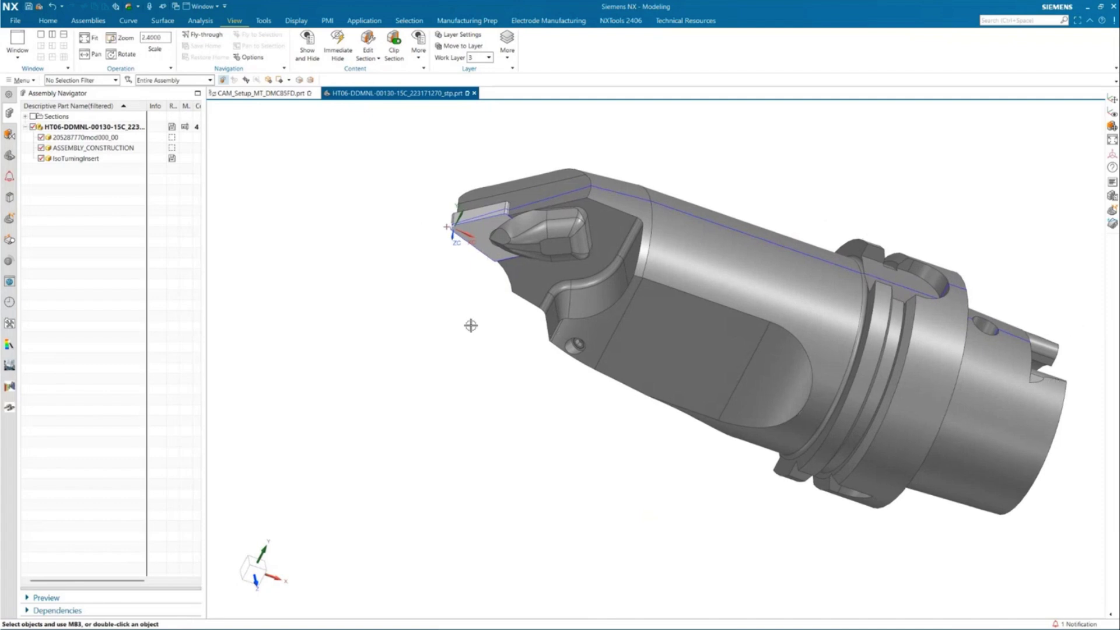
scroll(470, 325, "down", 2)
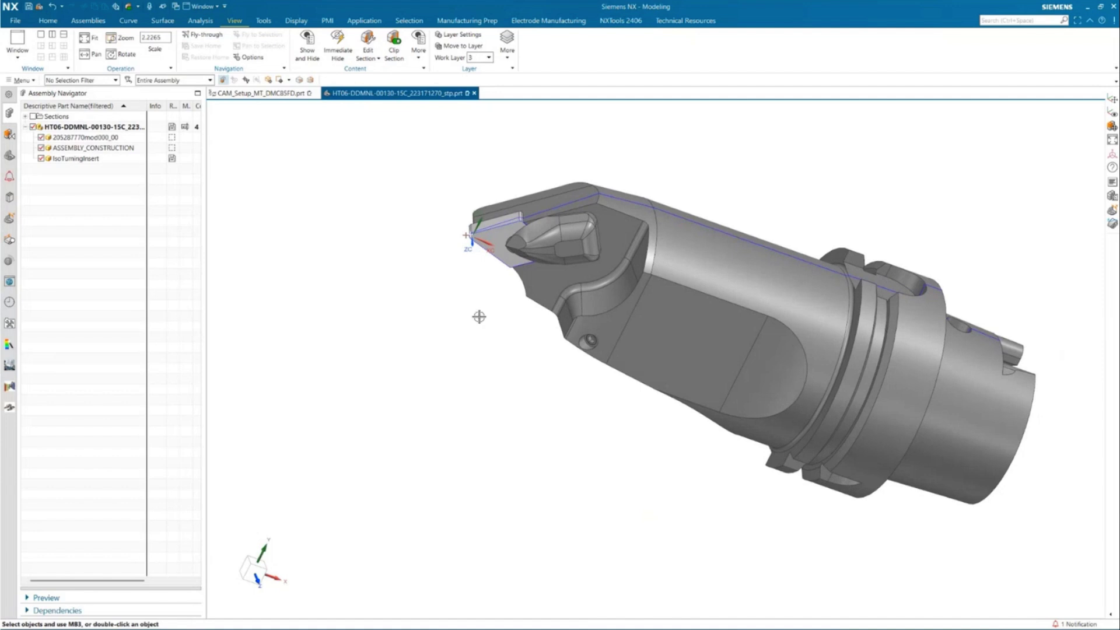
middle_click_drag(480, 315, 430, 212)
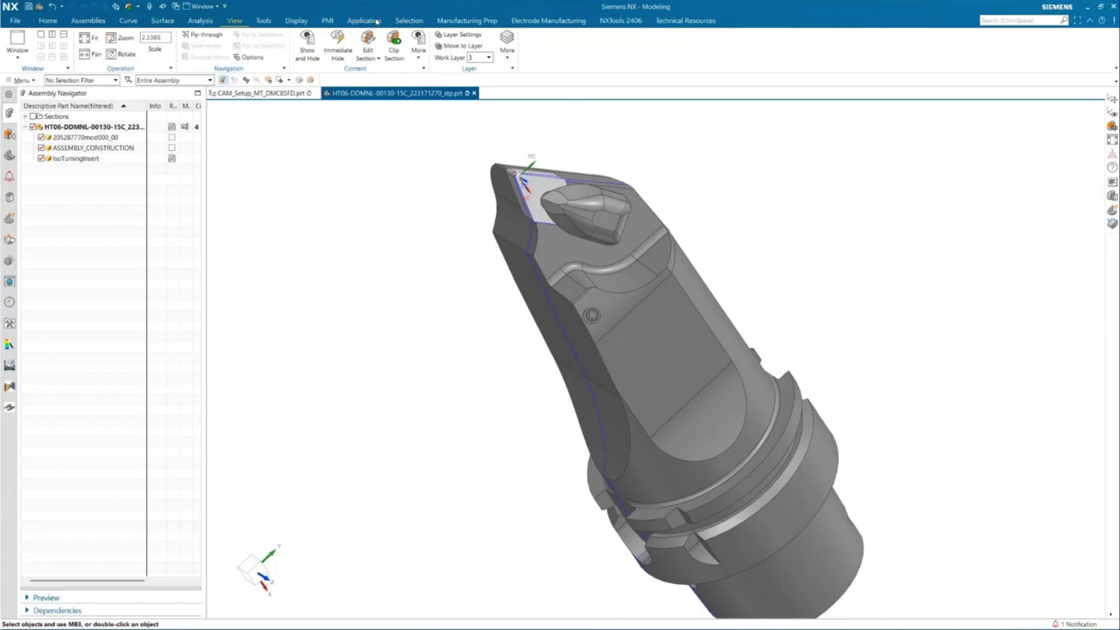
left_click(377, 21)
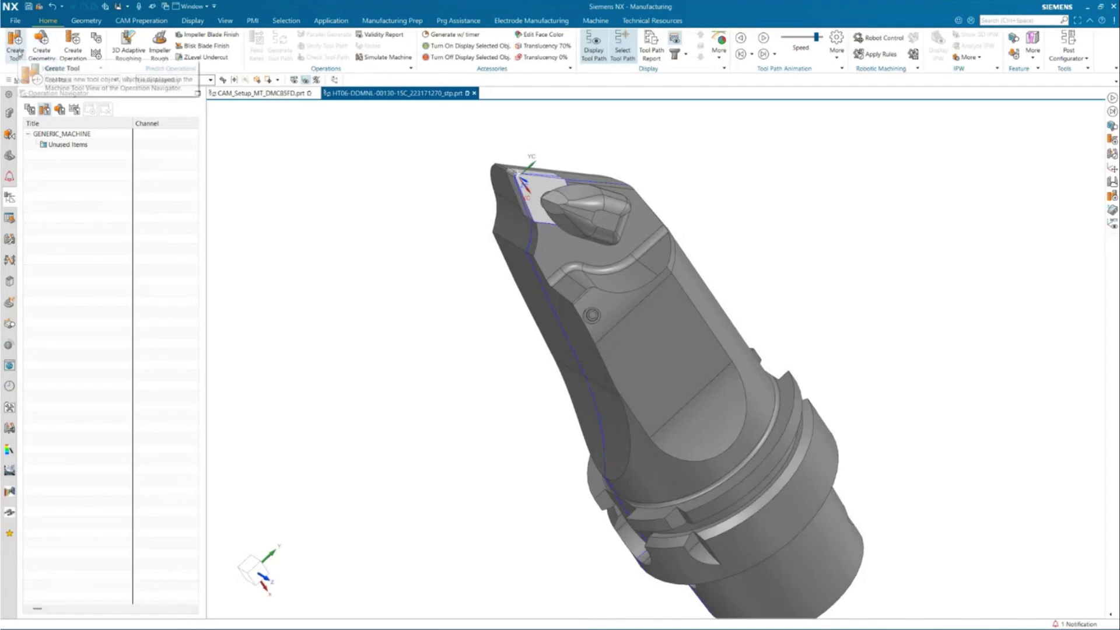
Step: Create a TURNING_TOOL_STANDARD_SOLID tool under GENERIC_MACHINE, using the template part create_assembly_tool_turn_standard
left_click(18, 54)
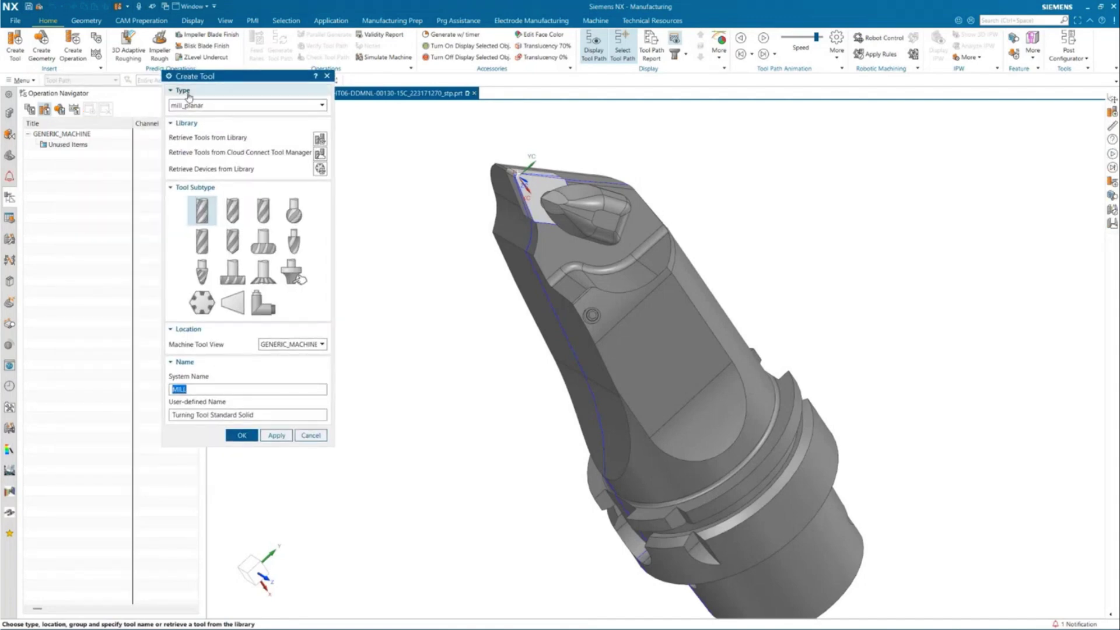
left_click(217, 109)
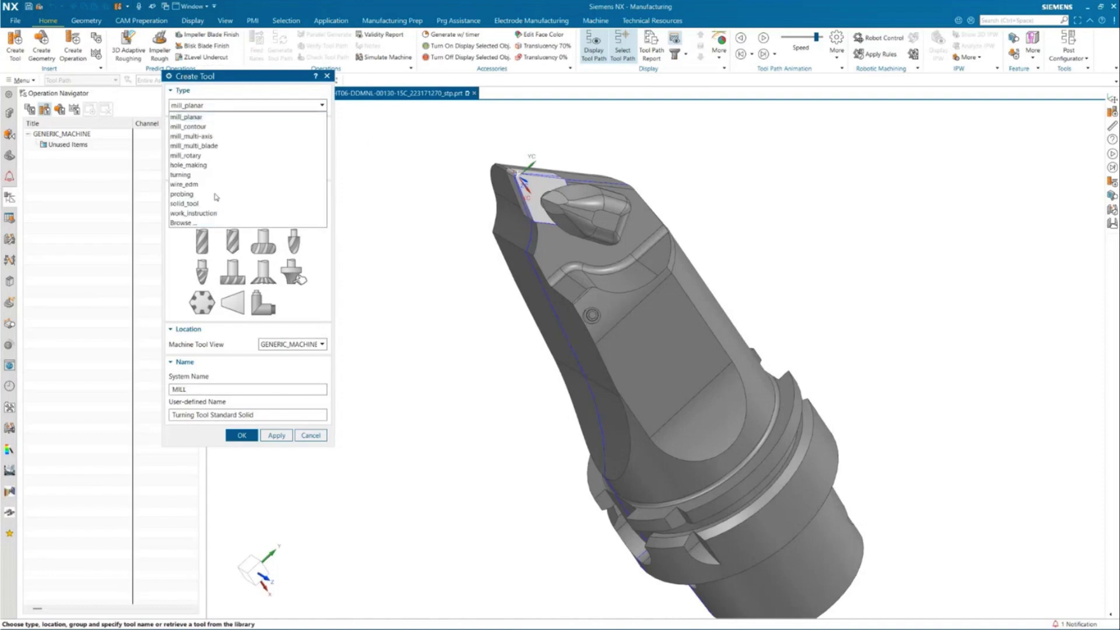
left_click(182, 223)
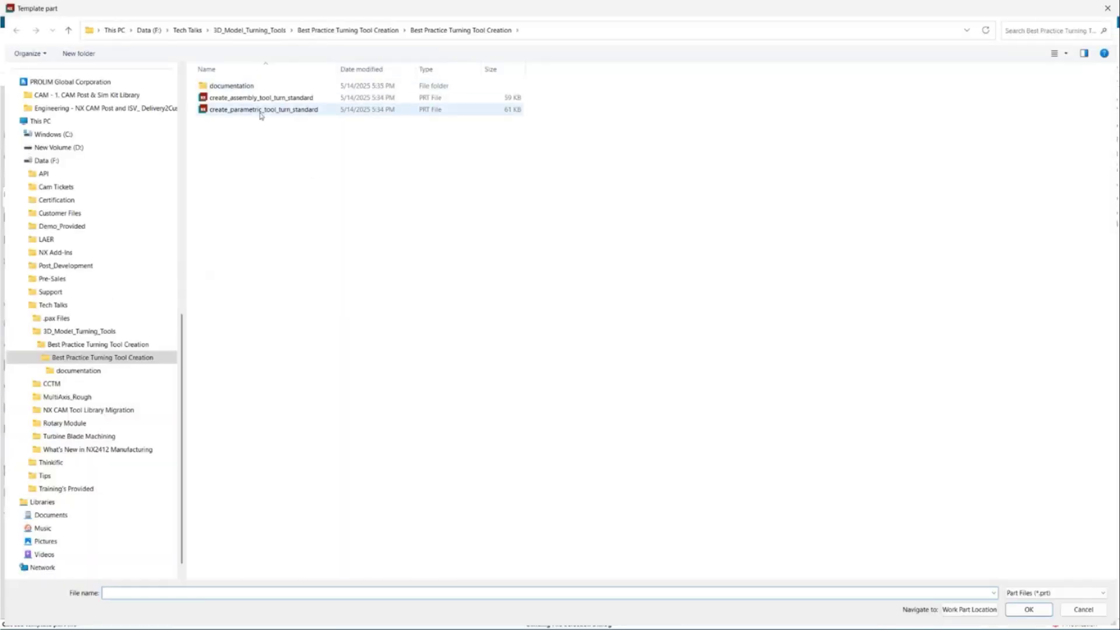
left_click(226, 100)
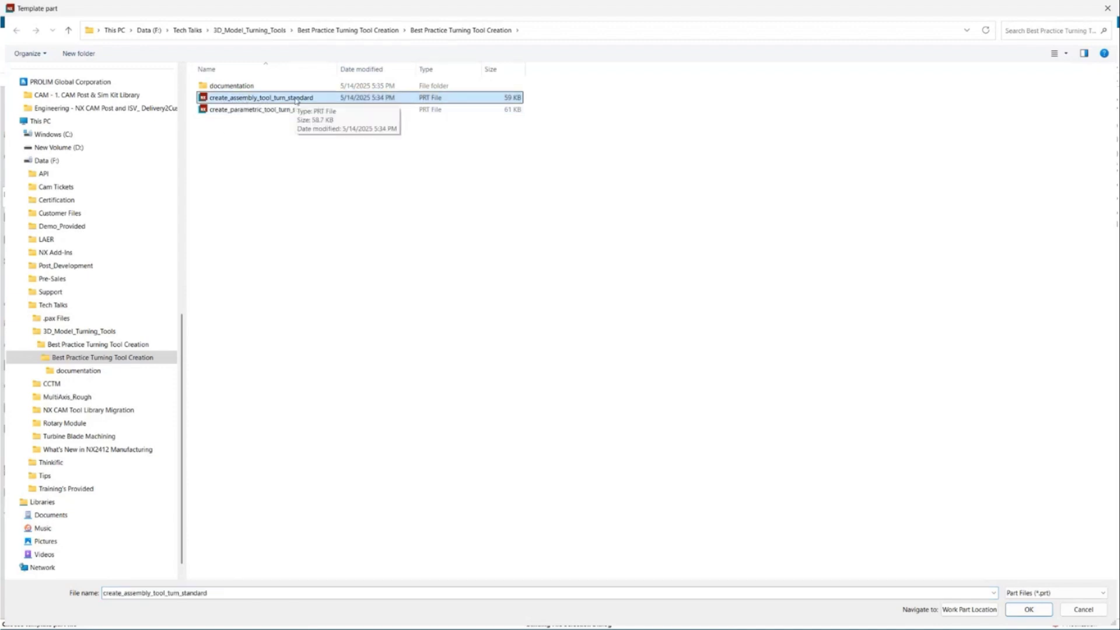
left_click(295, 99)
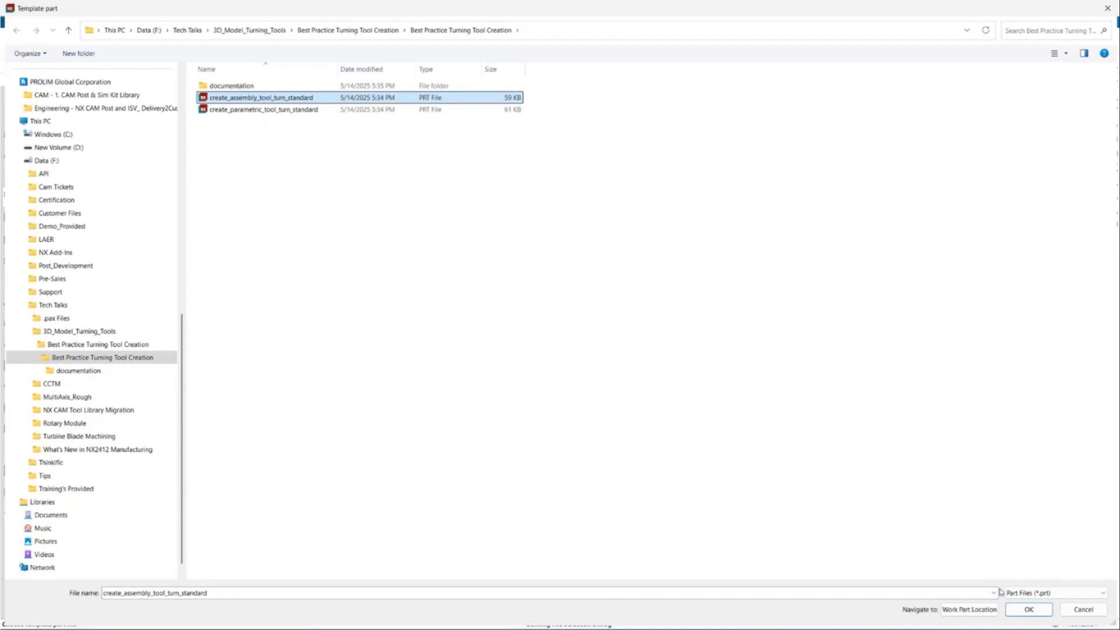
left_click(1028, 609)
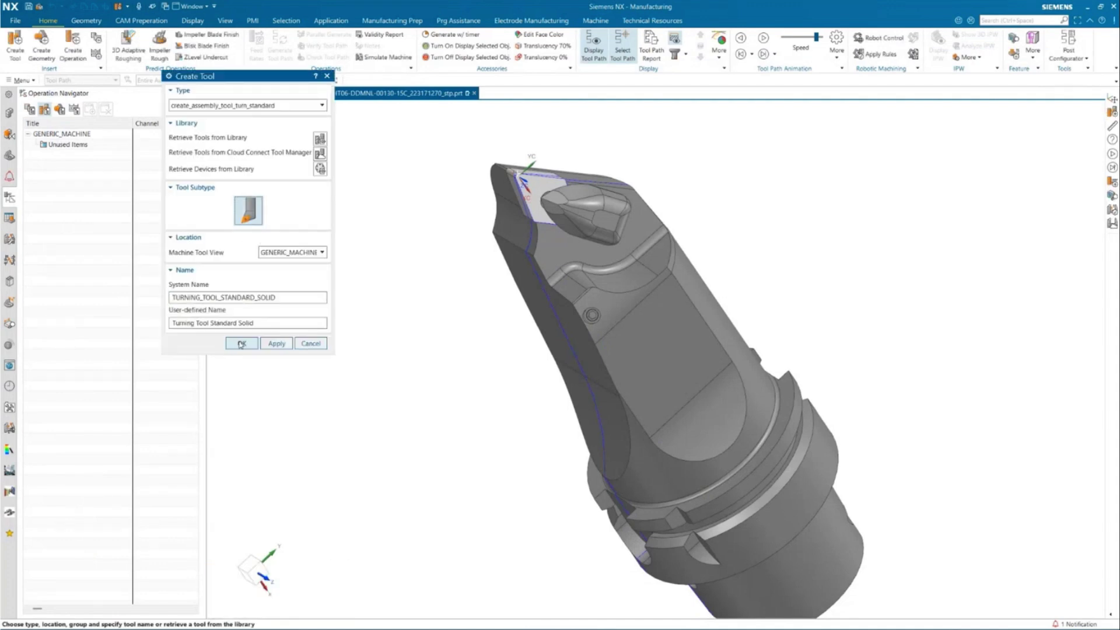
left_click(242, 343)
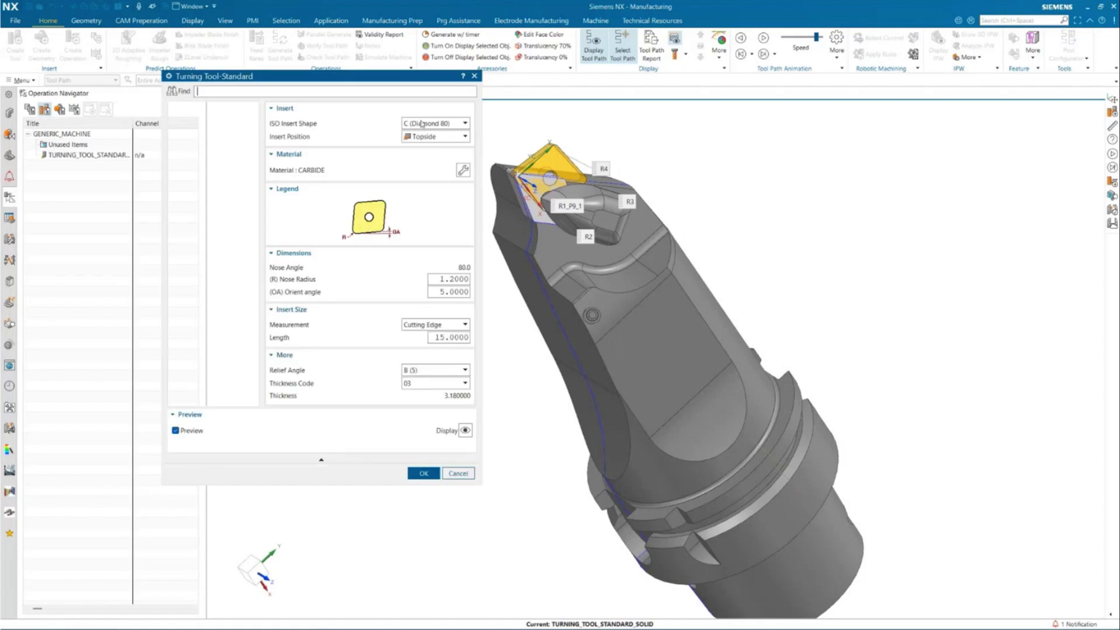
Step: View the tool square to the insert's top face and set the ISO insert shape to D (Diamond 55)
left_click(257, 573)
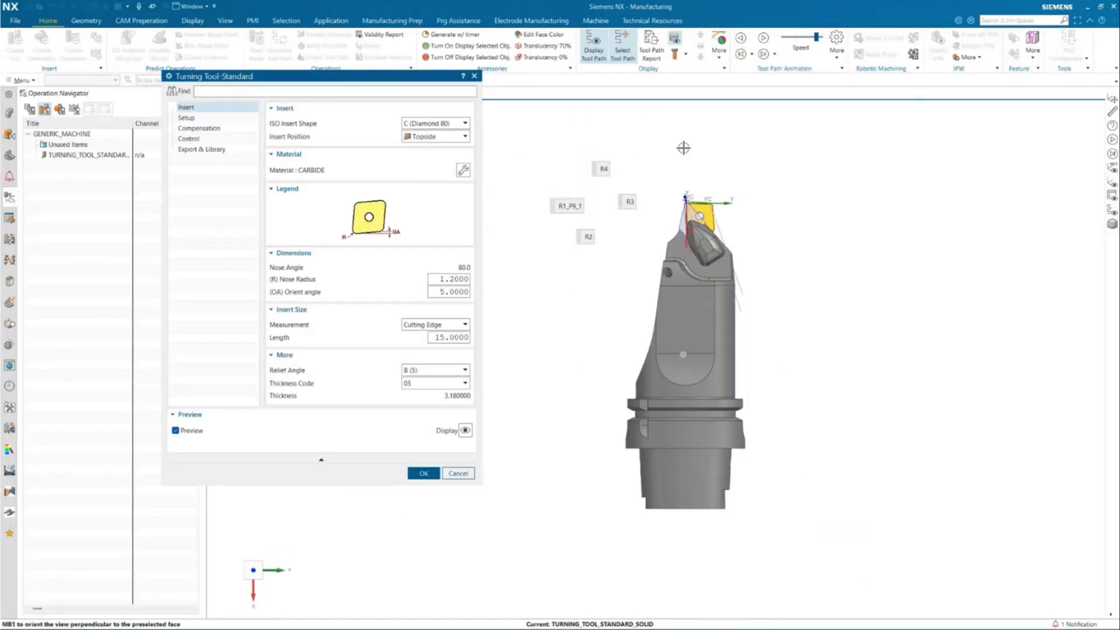
left_click(424, 125)
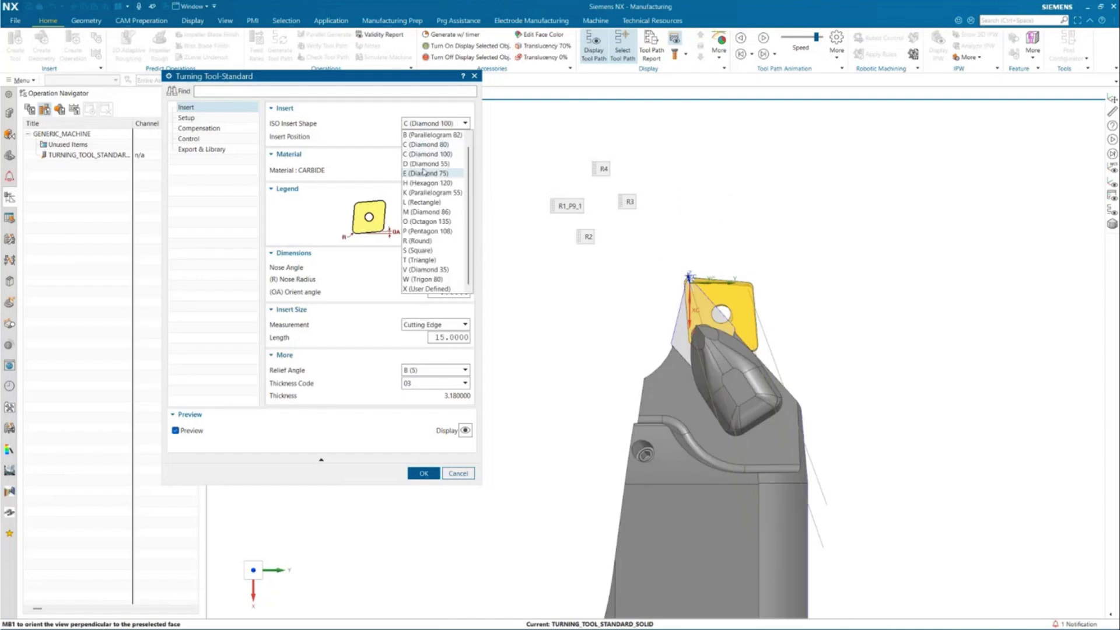
left_click(429, 173)
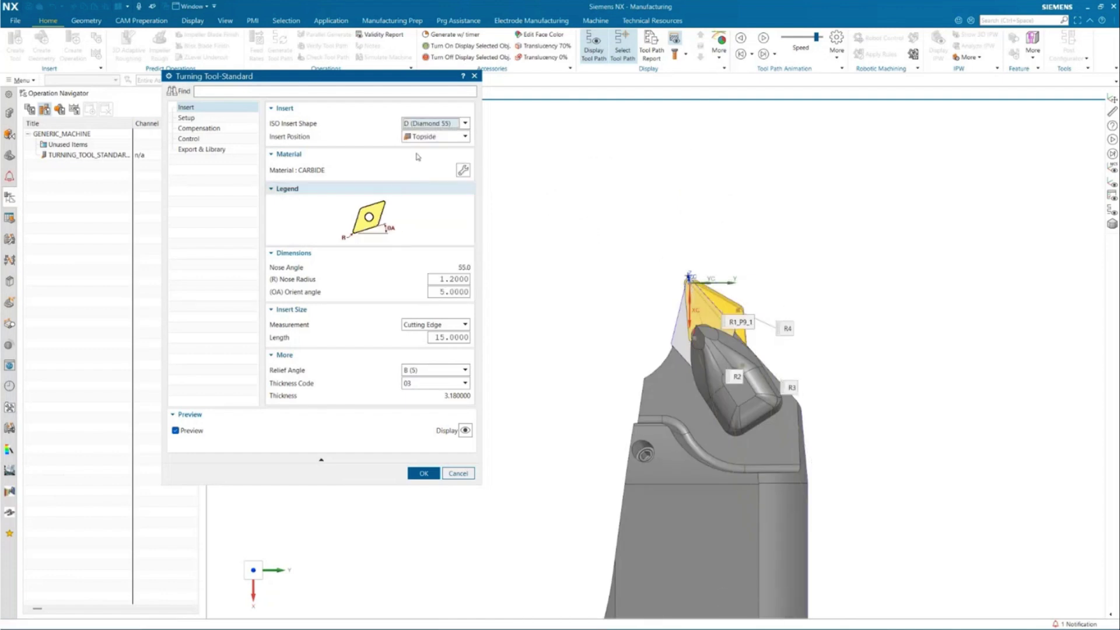
Step: Set the insert's nose radius to 0.3969 and its orient angle to -13.4
left_click(451, 280)
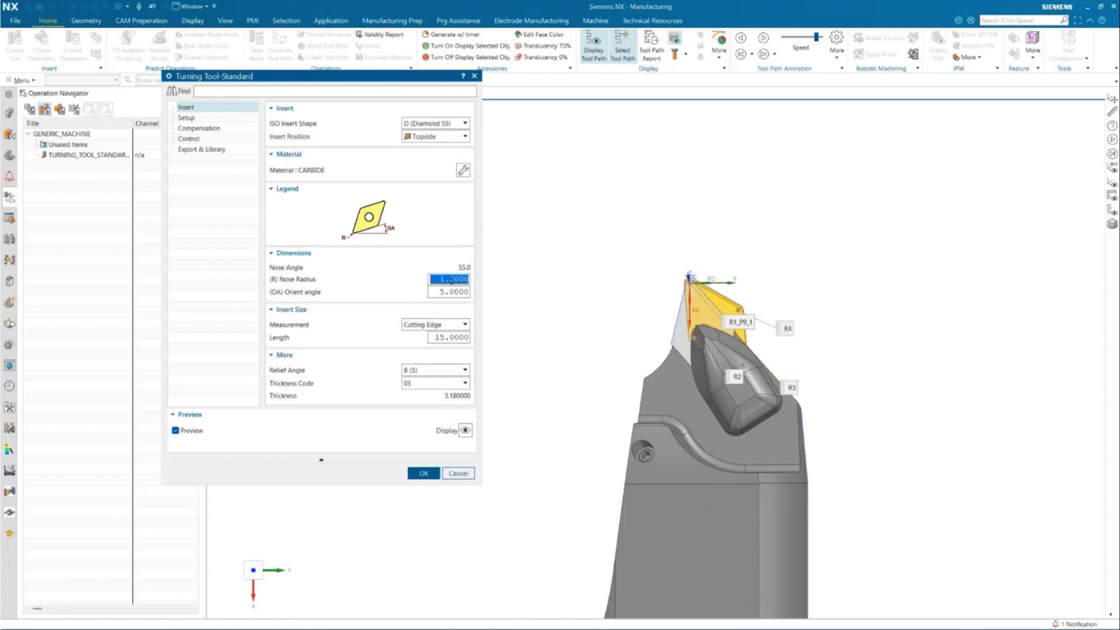
type("0.3969")
key("Tab")
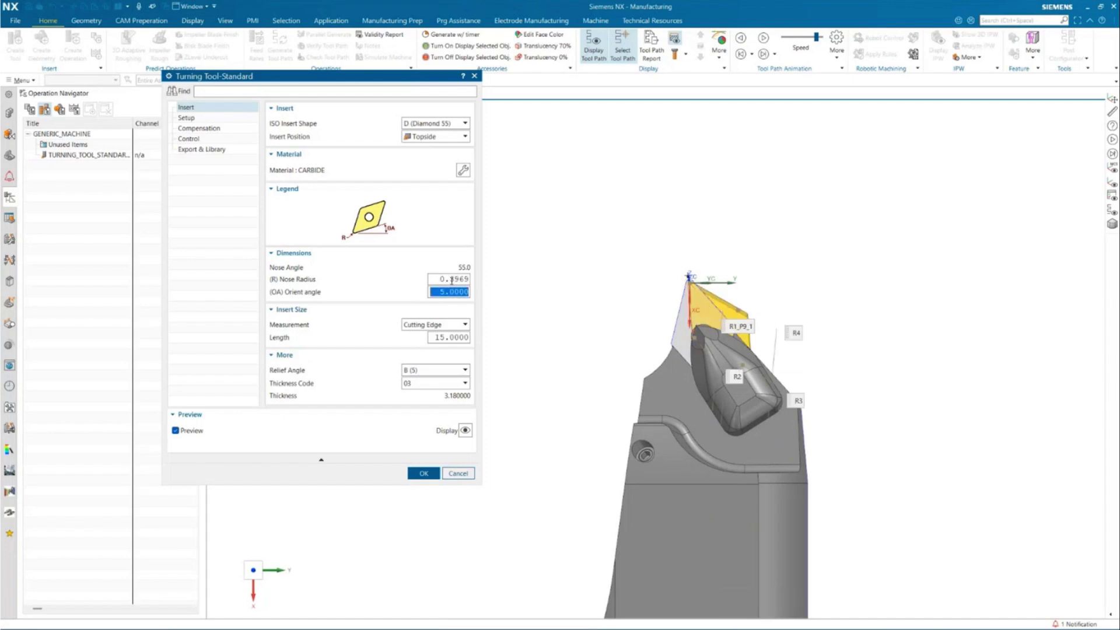
type("-13.4")
key("Tab")
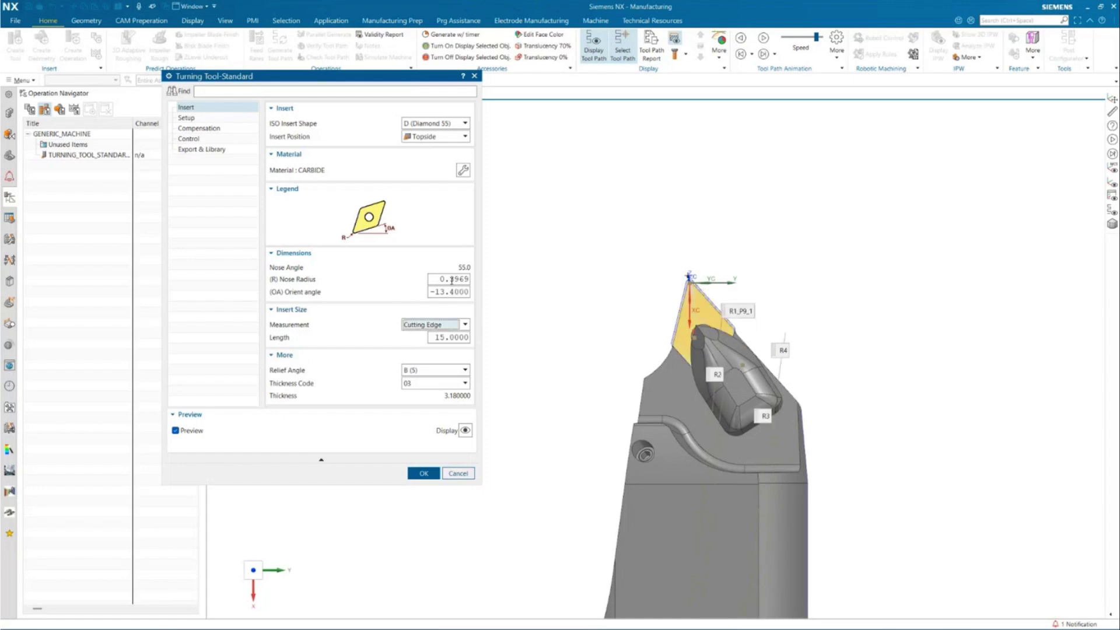
Step: Measure the insert size by Inscribed Circle (IC) and set its diameter to 12.25
left_click(429, 324)
left_click(448, 346)
double_click(454, 338)
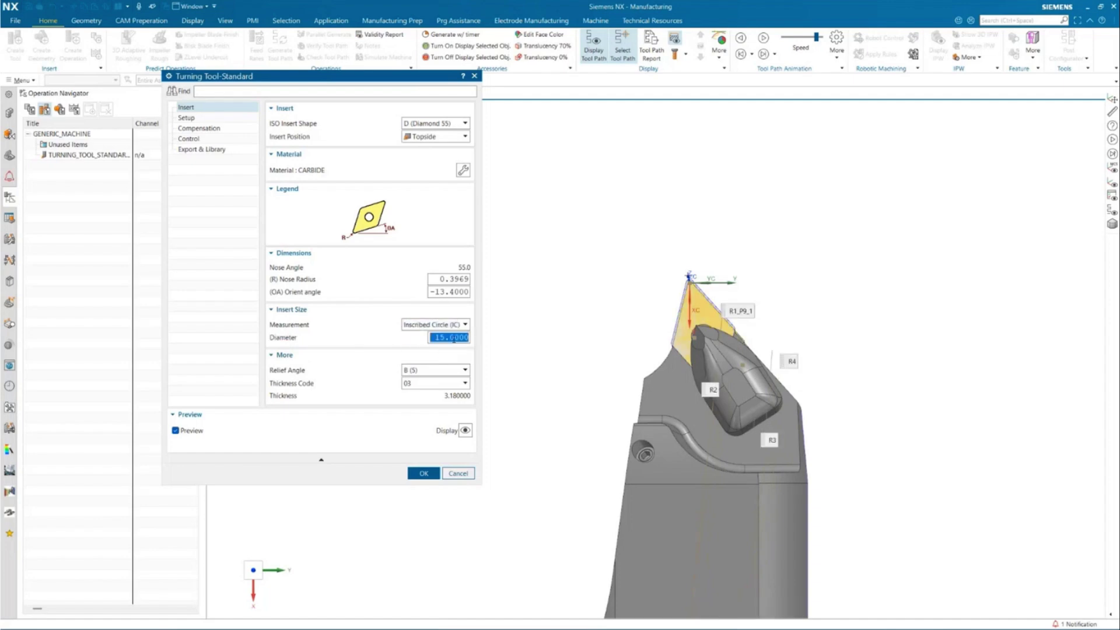
type("12.25")
key("Tab")
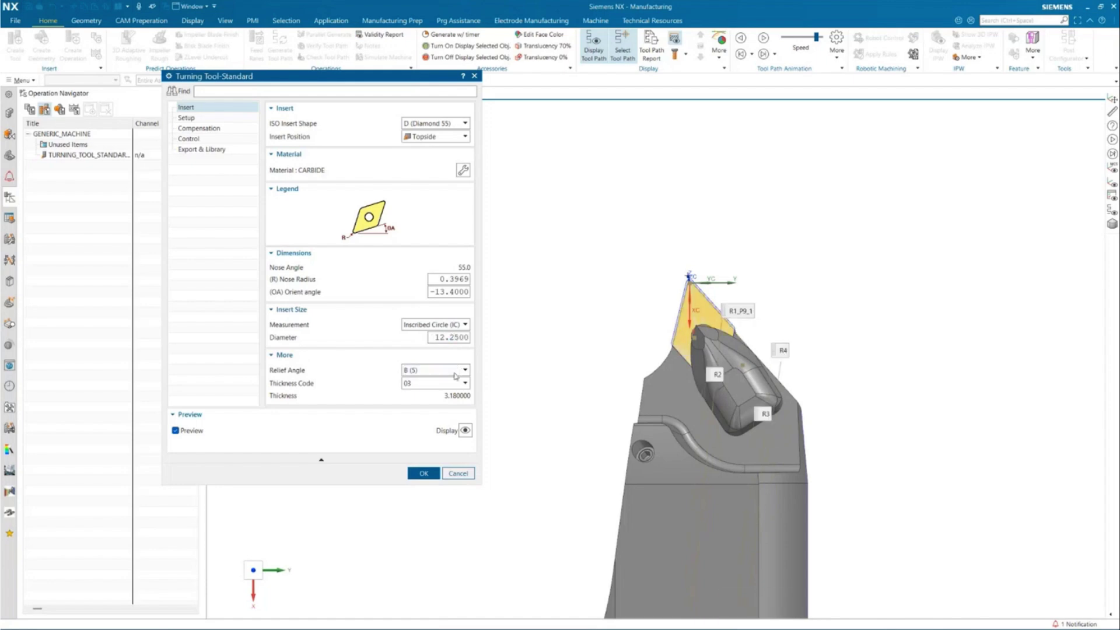
Step: Set the insert's relief angle to N (0) and its thickness code to 06
left_click(455, 369)
left_click(430, 448)
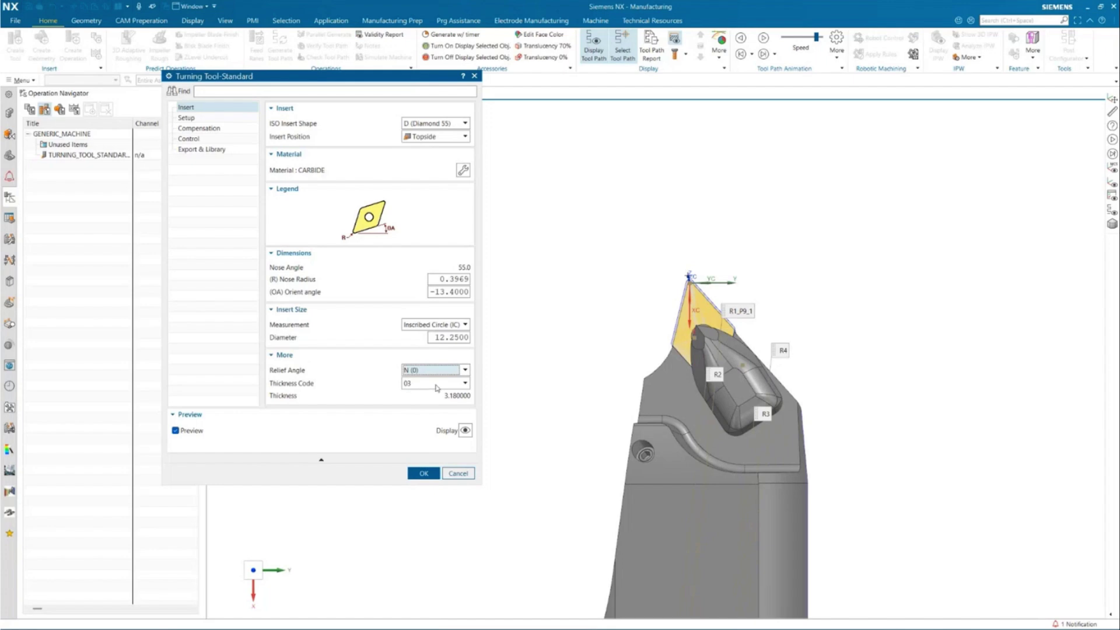
left_click(437, 385)
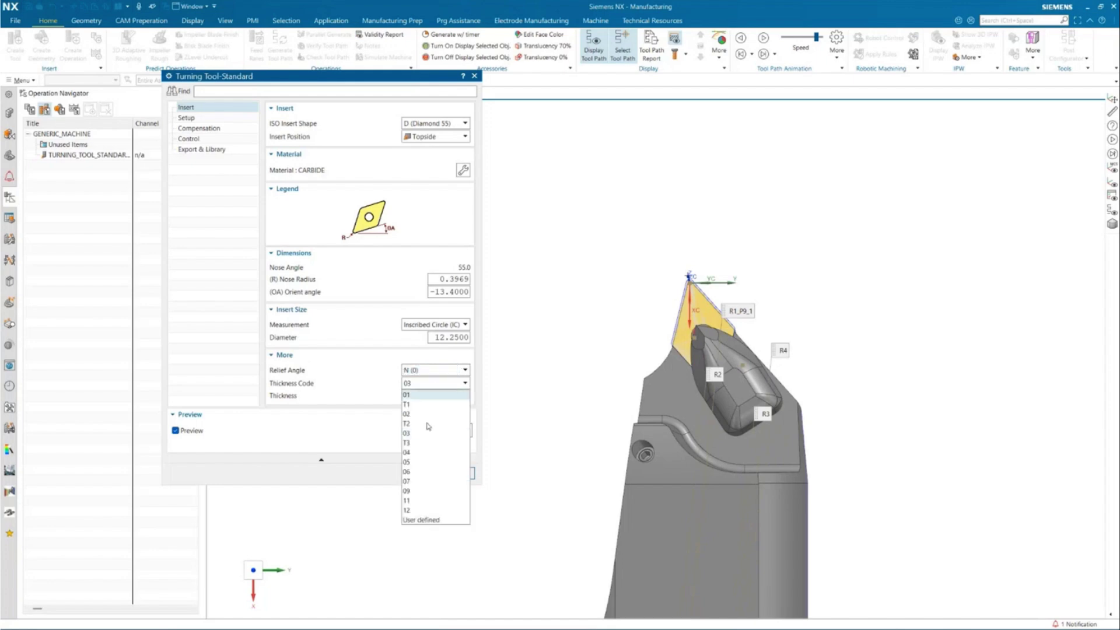
left_click(422, 472)
Step: Hide the IsoTurningInsert component and compare the previewed insert with its seat in the holder
scroll(692, 309, "up", 4)
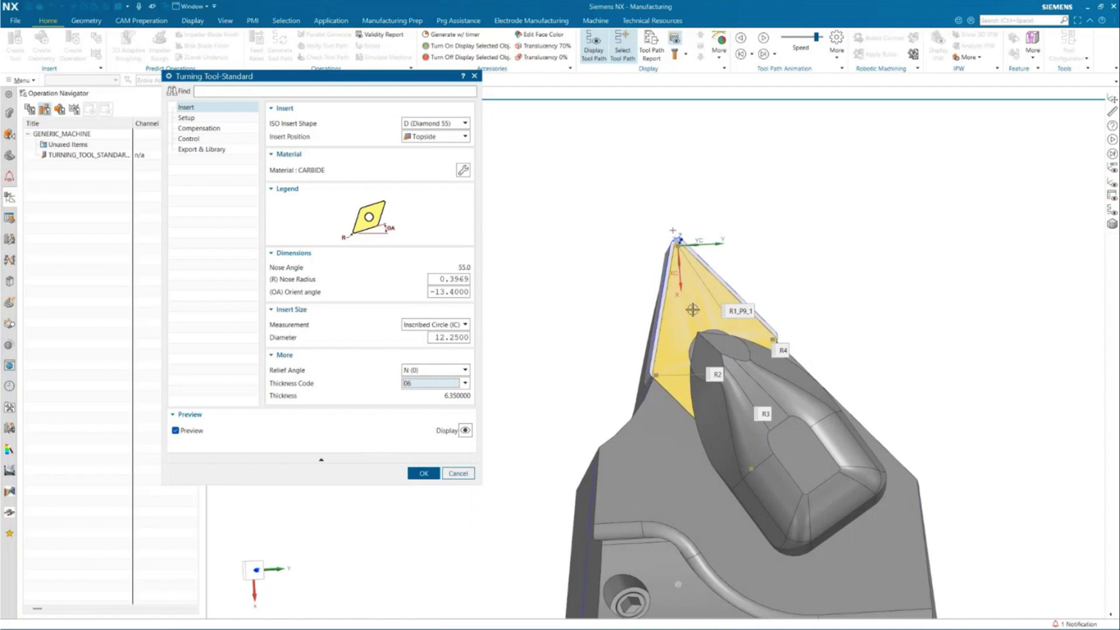
key("ctrl+alt+f")
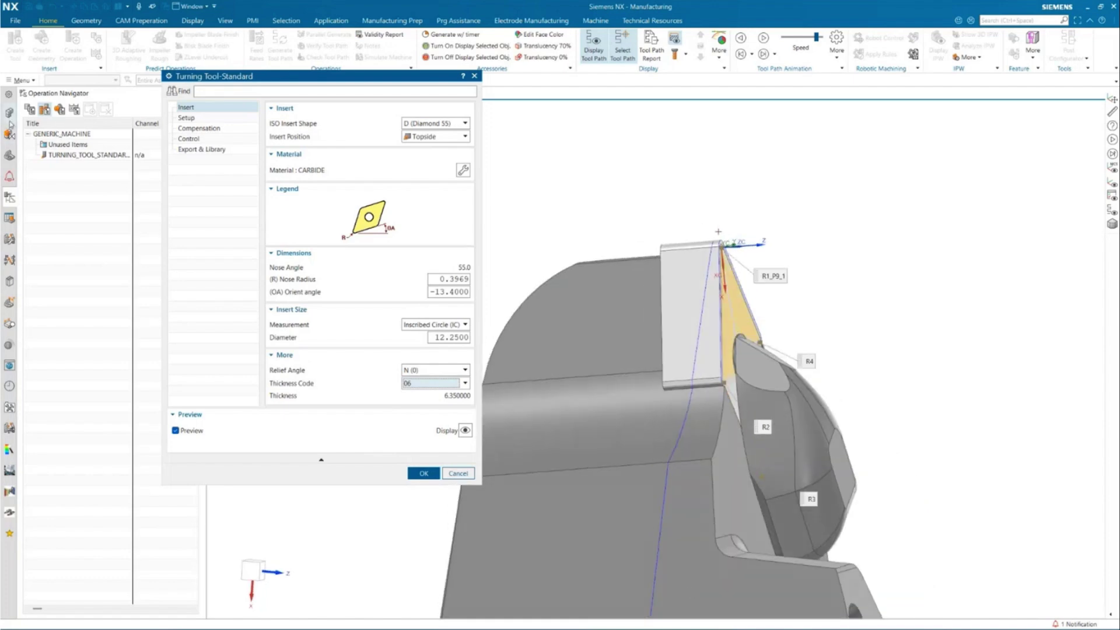
left_click(9, 113)
key("End")
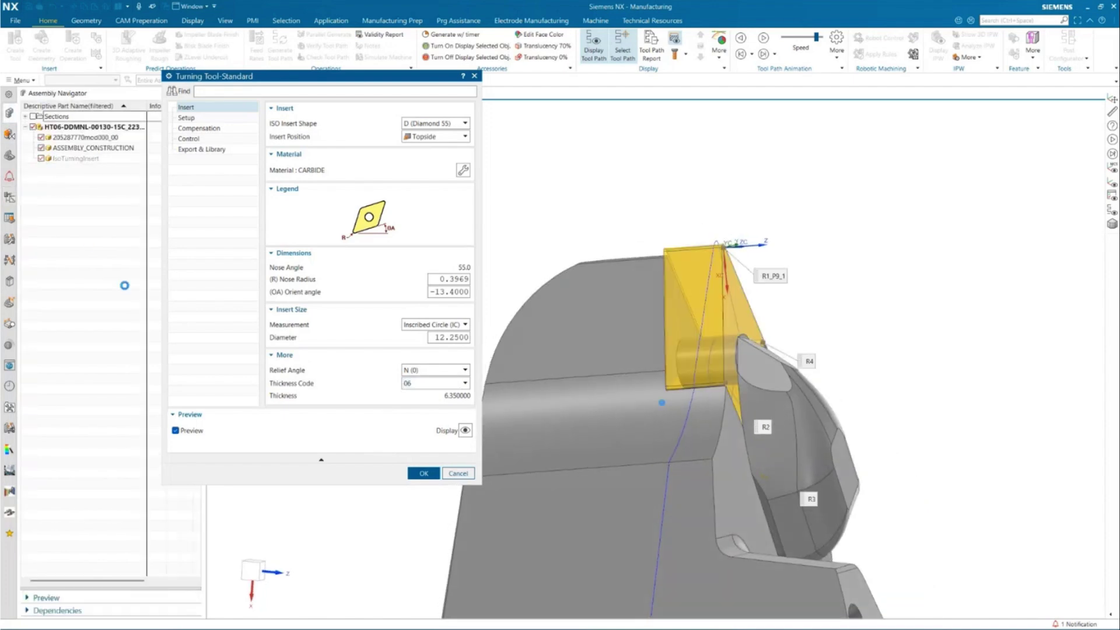
key("Home")
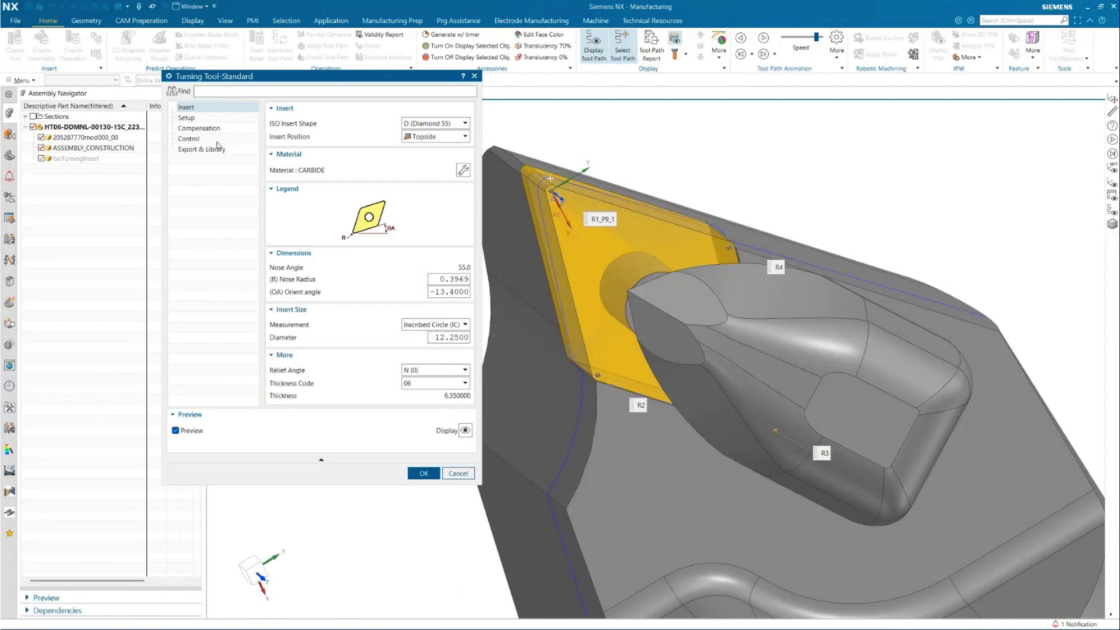
scroll(556, 254, "down", 2)
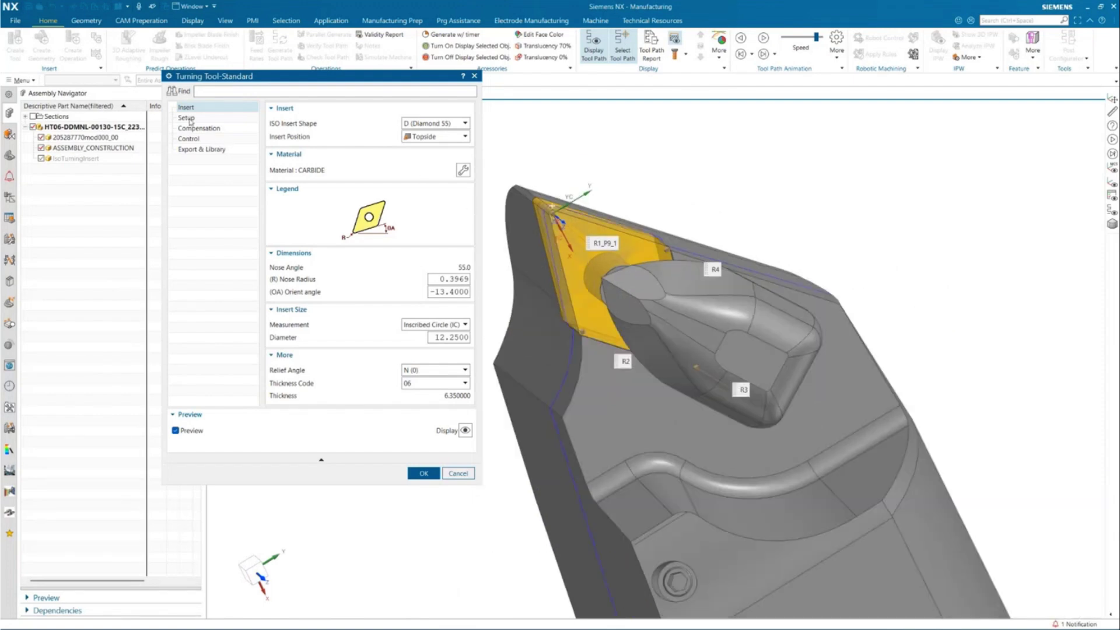
Step: Specify the mounting junction at the arc center of the circular edge where the holder's flange meets its shank
left_click(187, 118)
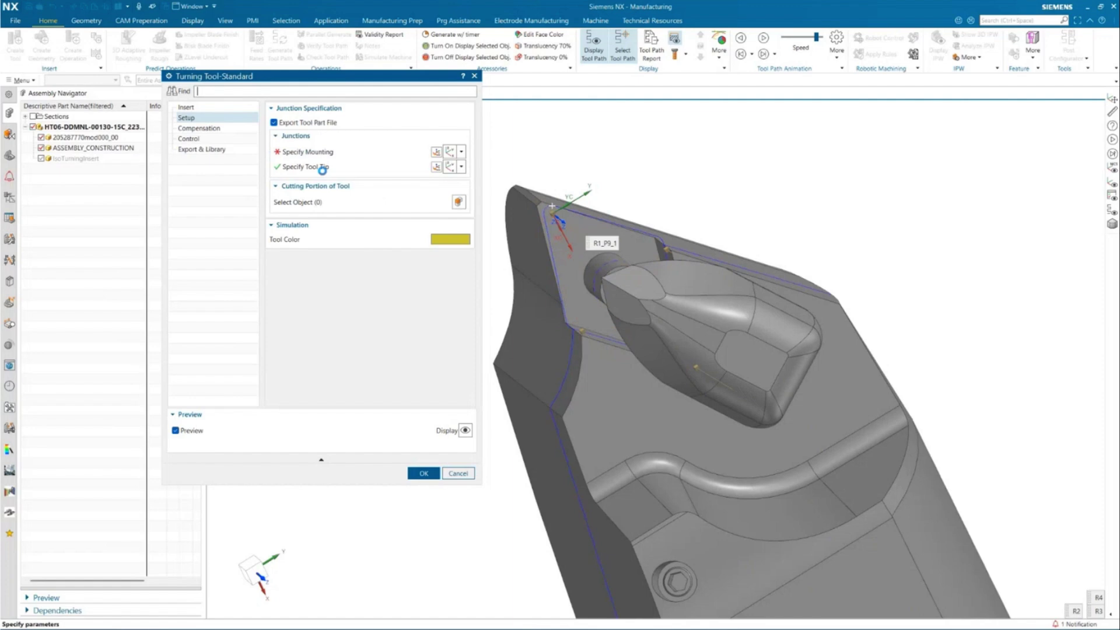
left_click(328, 153)
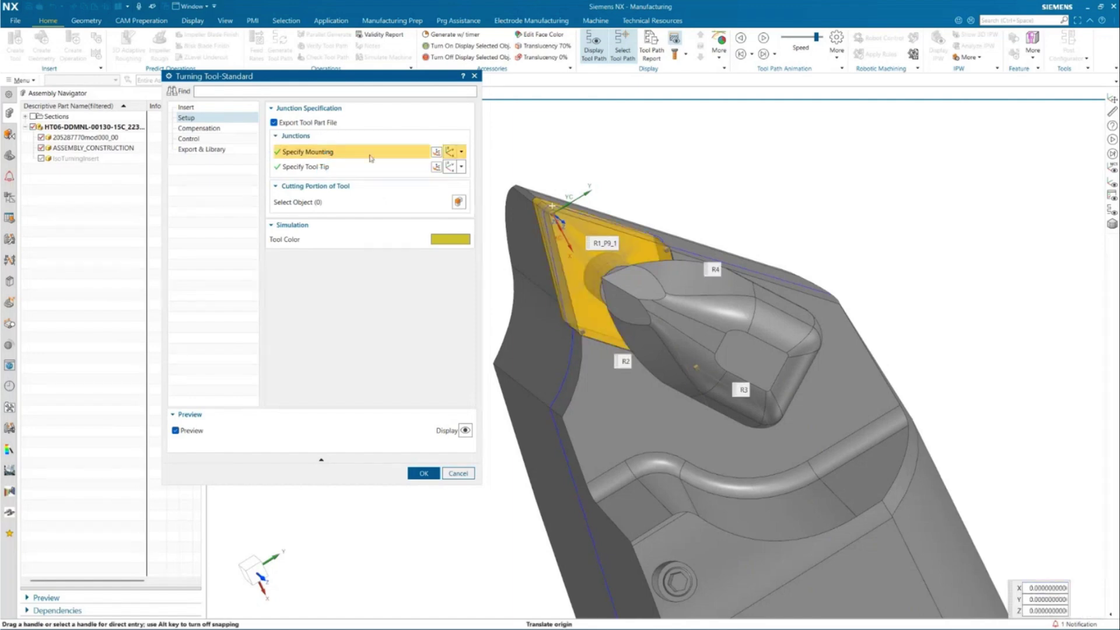
scroll(633, 163, "down", 4)
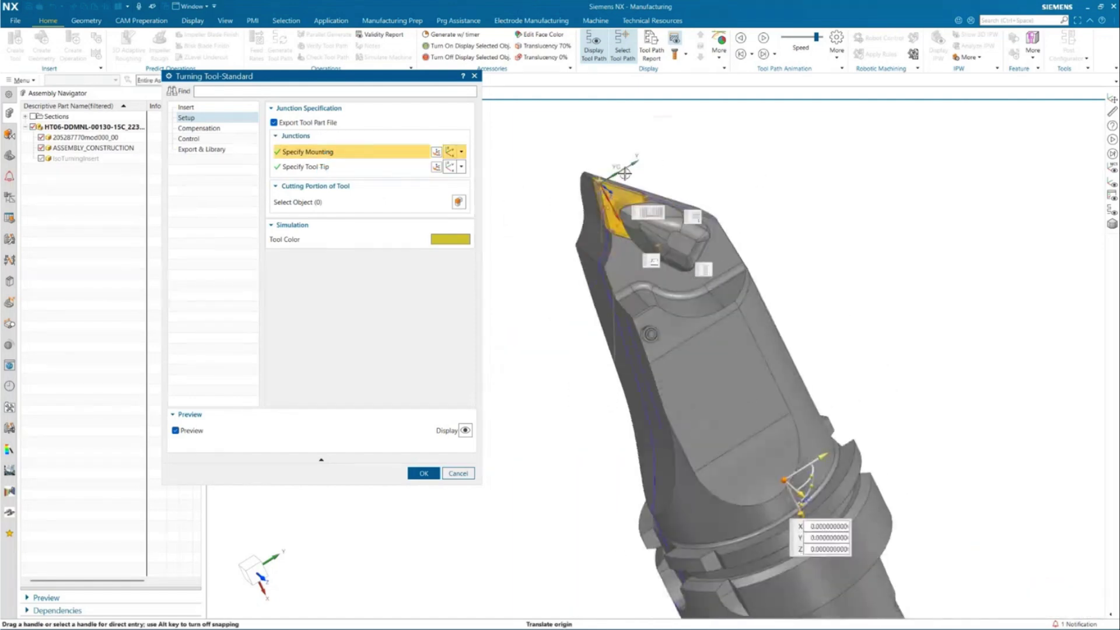
middle_click_drag(636, 165, 684, 231)
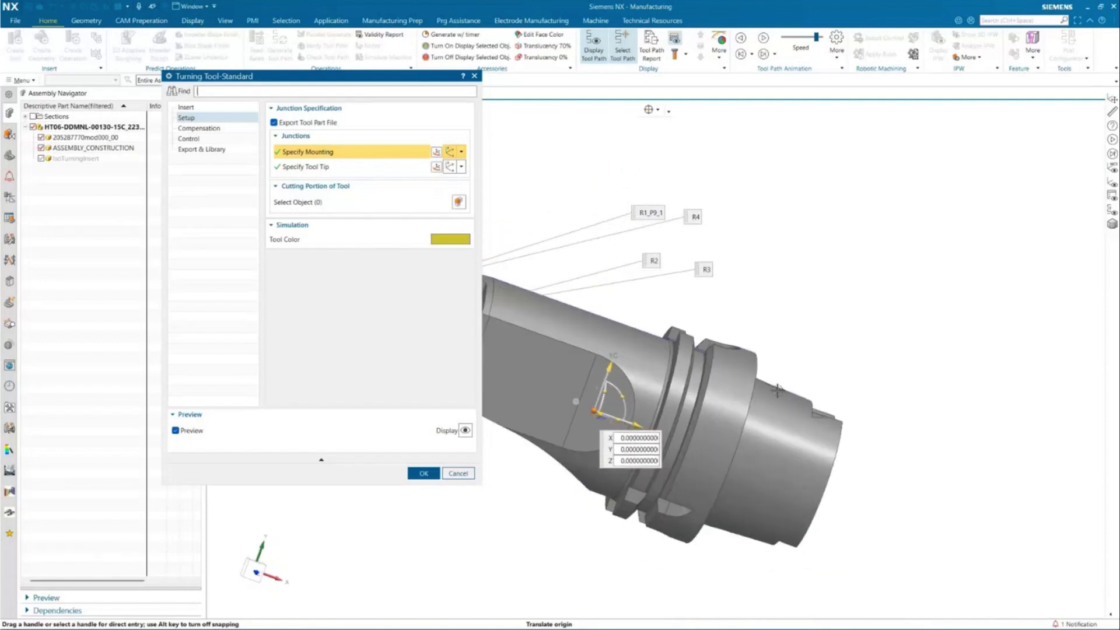
middle_click_drag(777, 389, 756, 365)
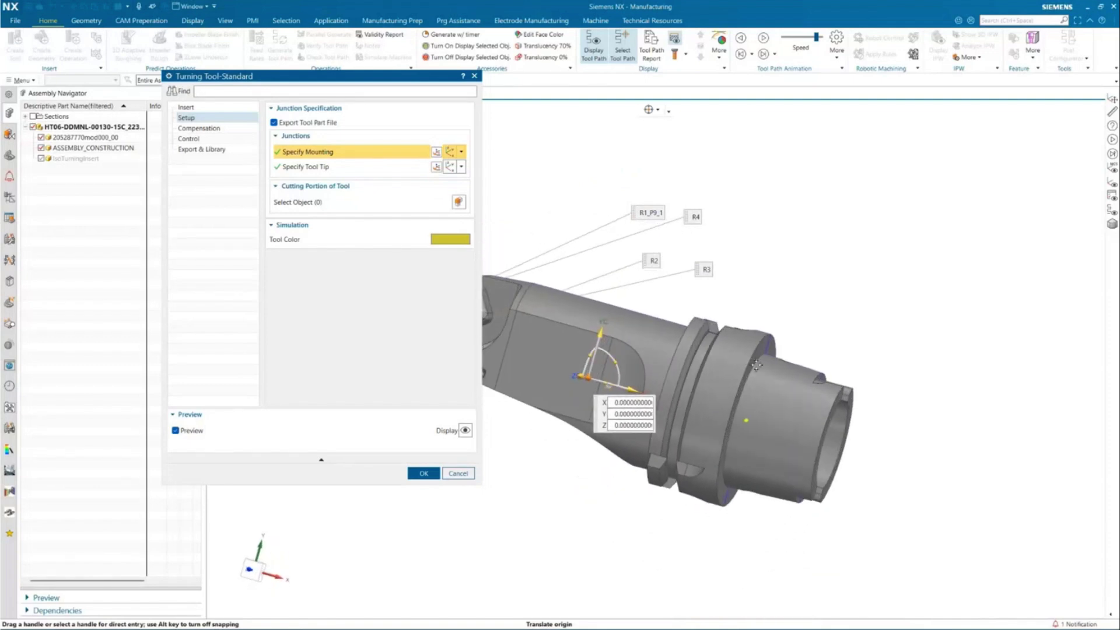
scroll(756, 365, "up", 3)
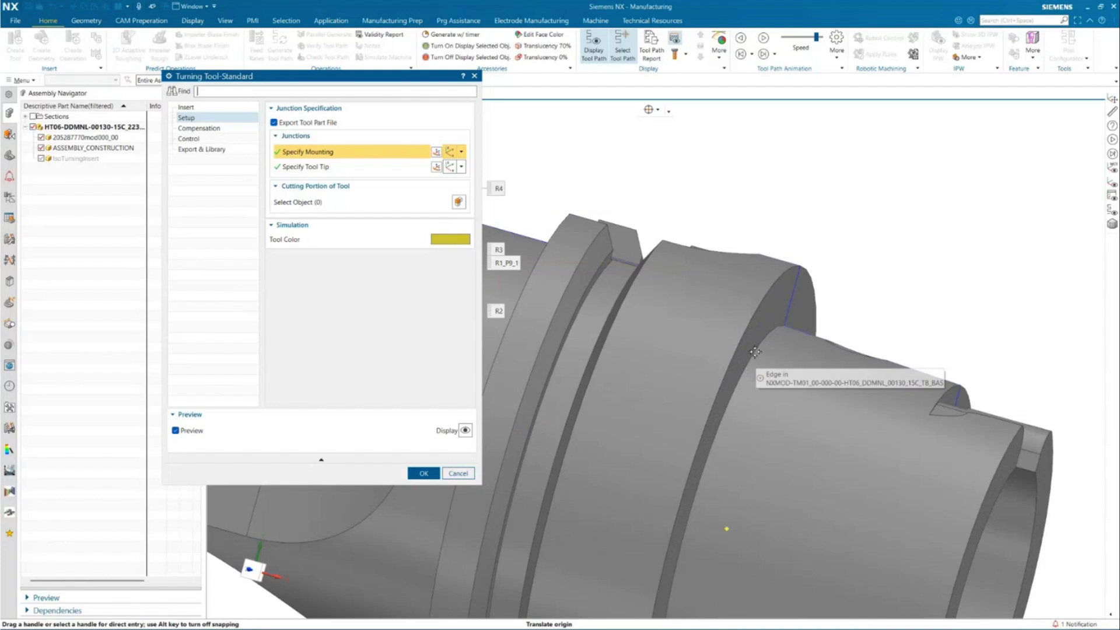
left_click(650, 110)
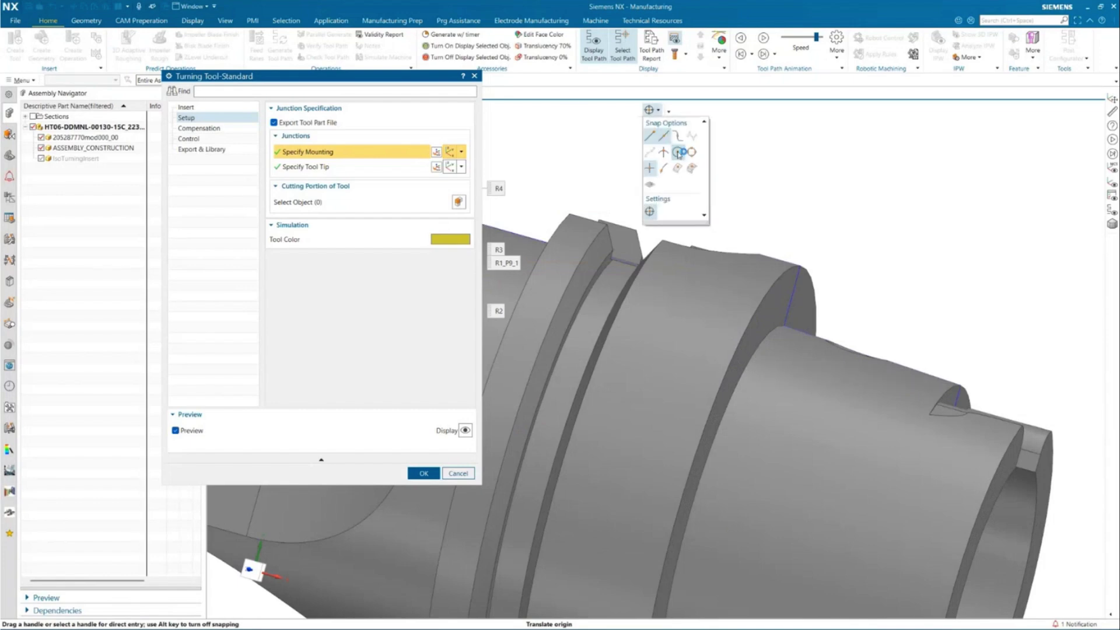
left_click(678, 154)
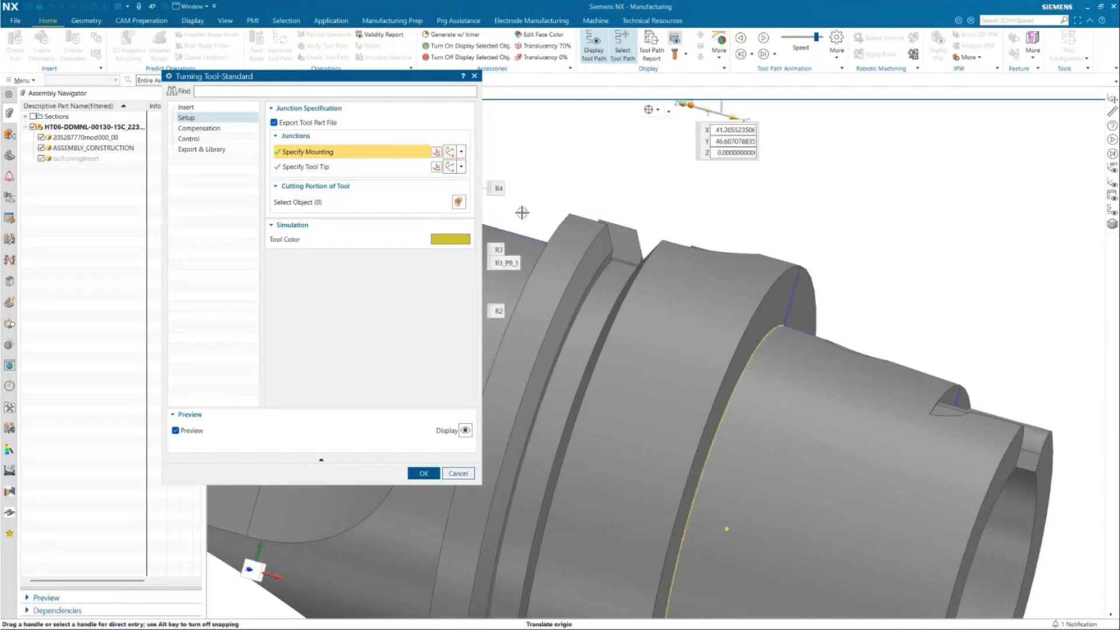
left_click(767, 337)
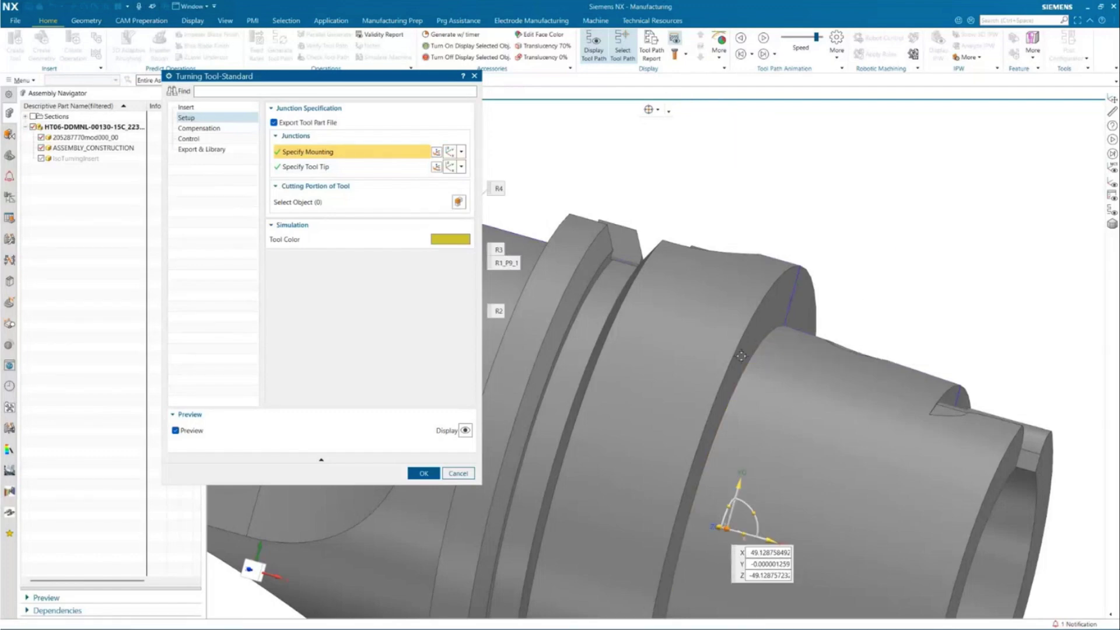
scroll(741, 356, "down", 3)
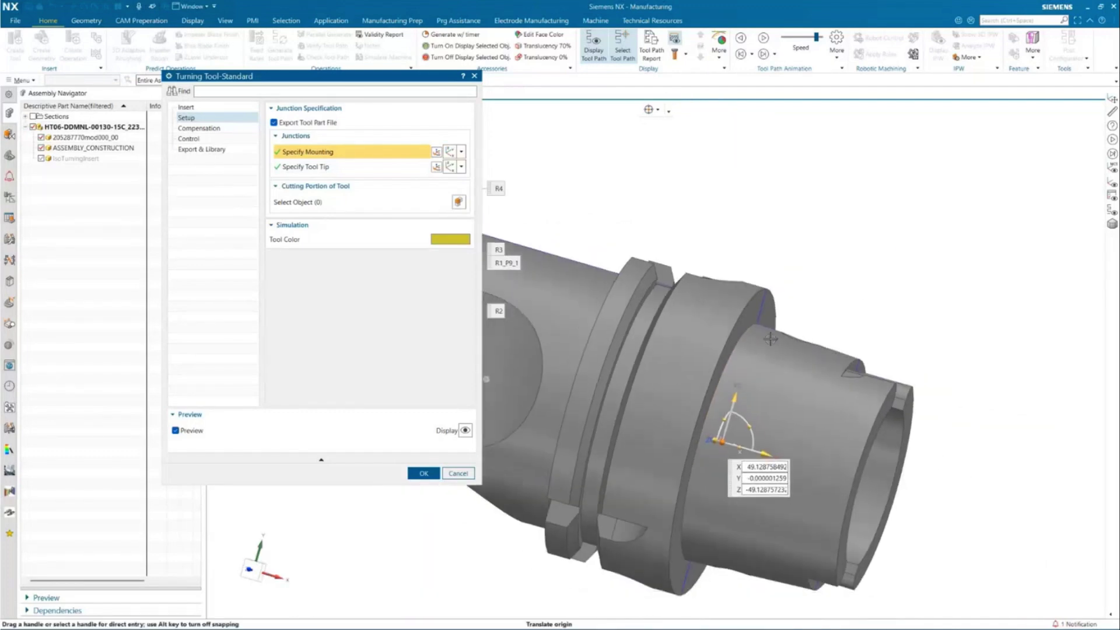
scroll(770, 338, "down", 5)
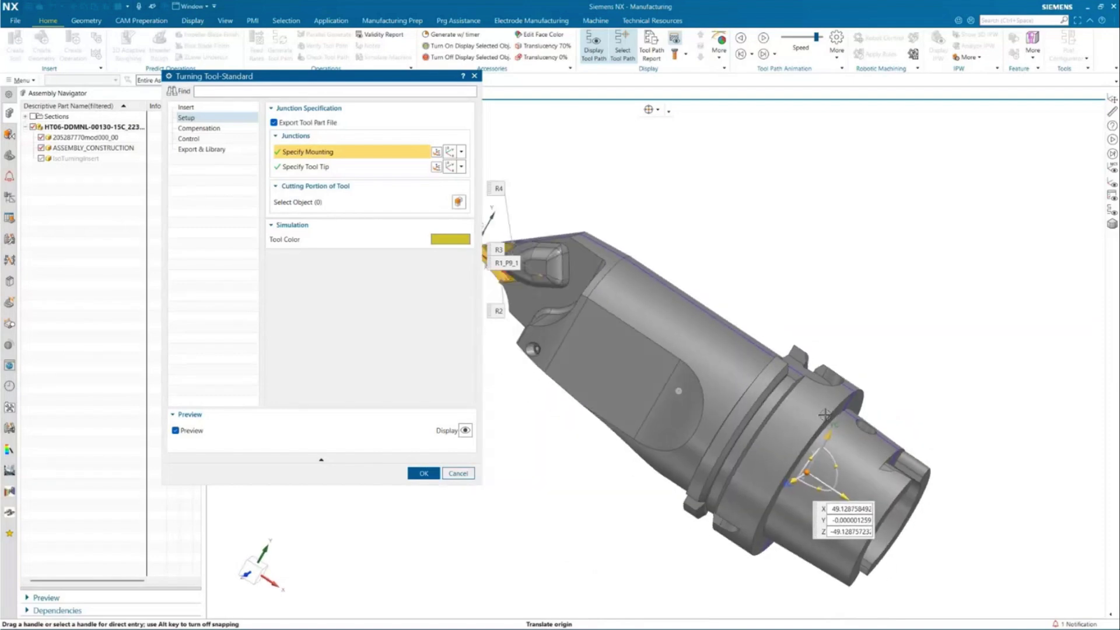
Step: Activate the tool tip junction and check its position at the insert's nose
left_click(321, 167)
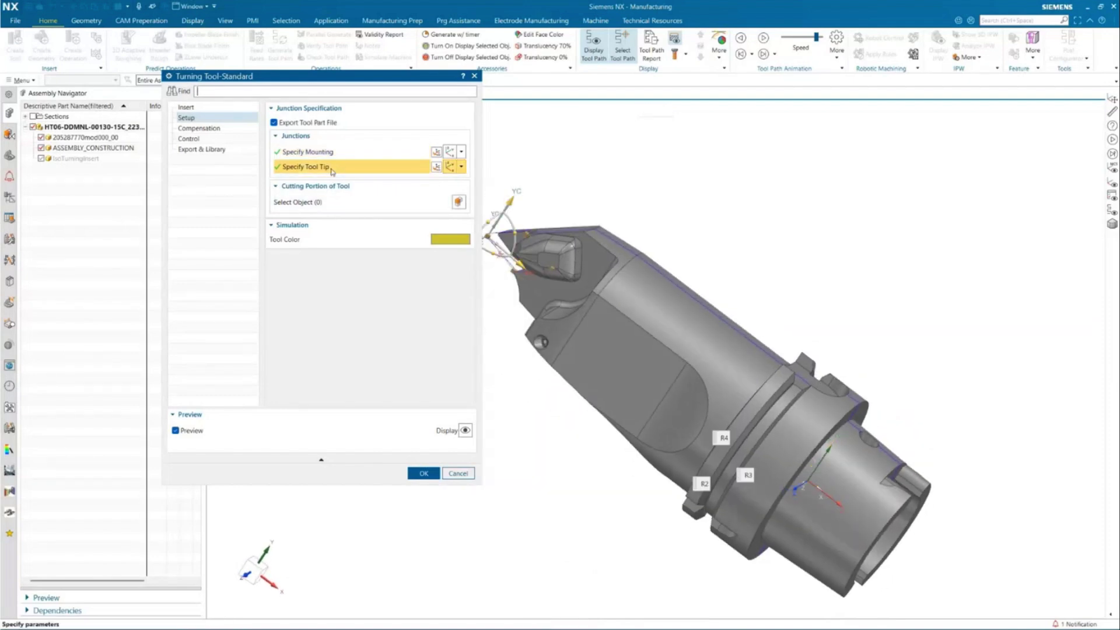
middle_click_drag(751, 225, 610, 251)
scroll(610, 250, "up", 10)
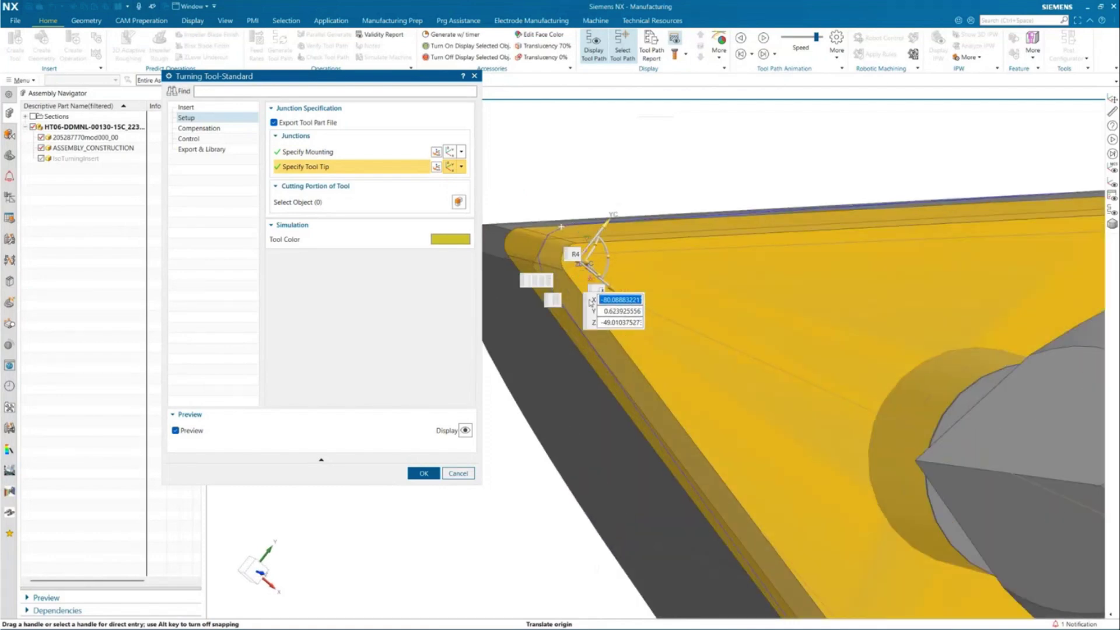
middle_click(582, 177)
scroll(582, 178, "down", 10)
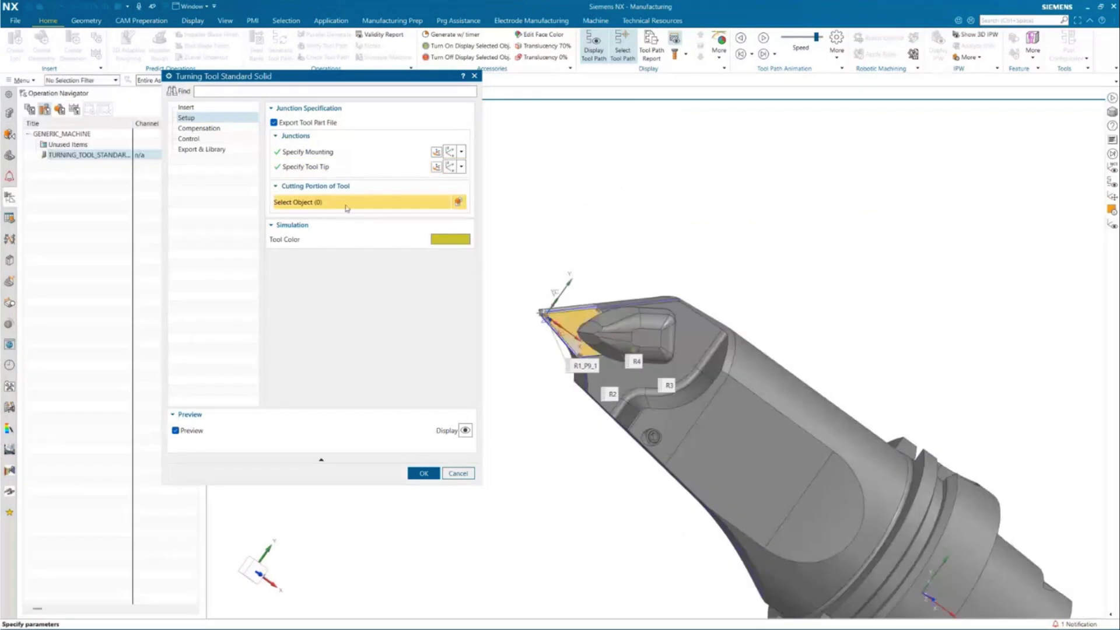
Step: Select the insert's solid body as the cutting portion of the tool
scroll(494, 326, "up", 5)
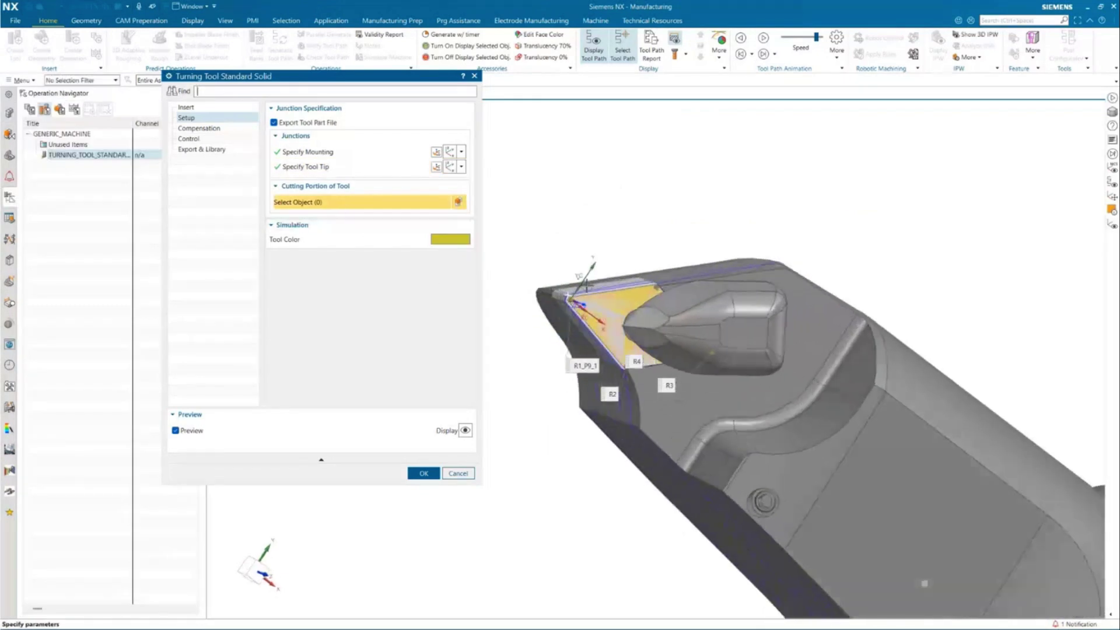
scroll(628, 275, "up", 4)
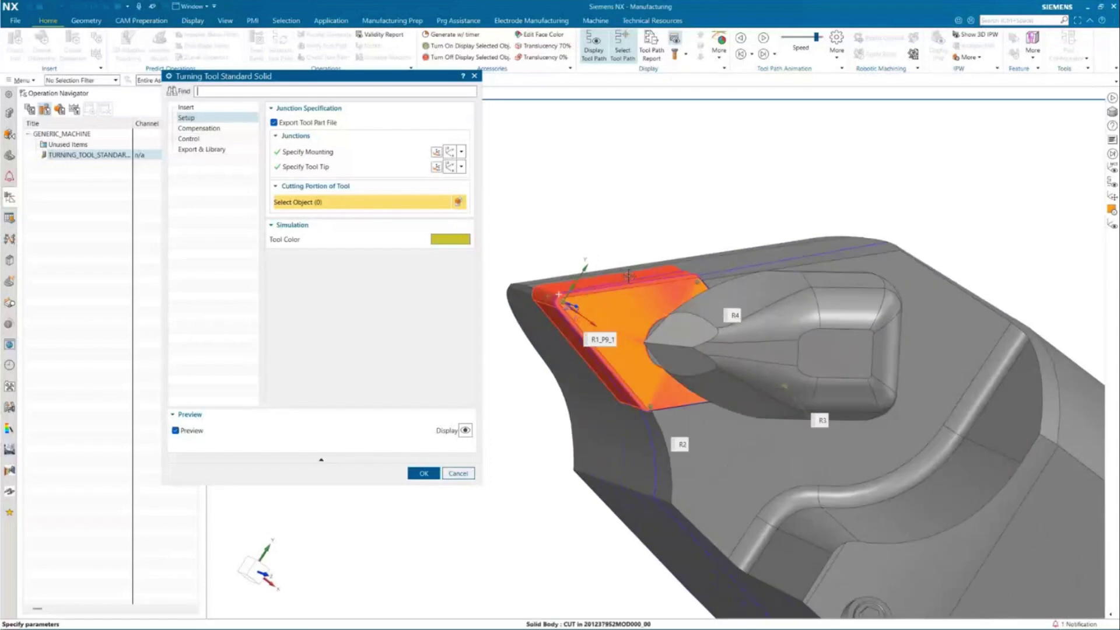
left_click(628, 275)
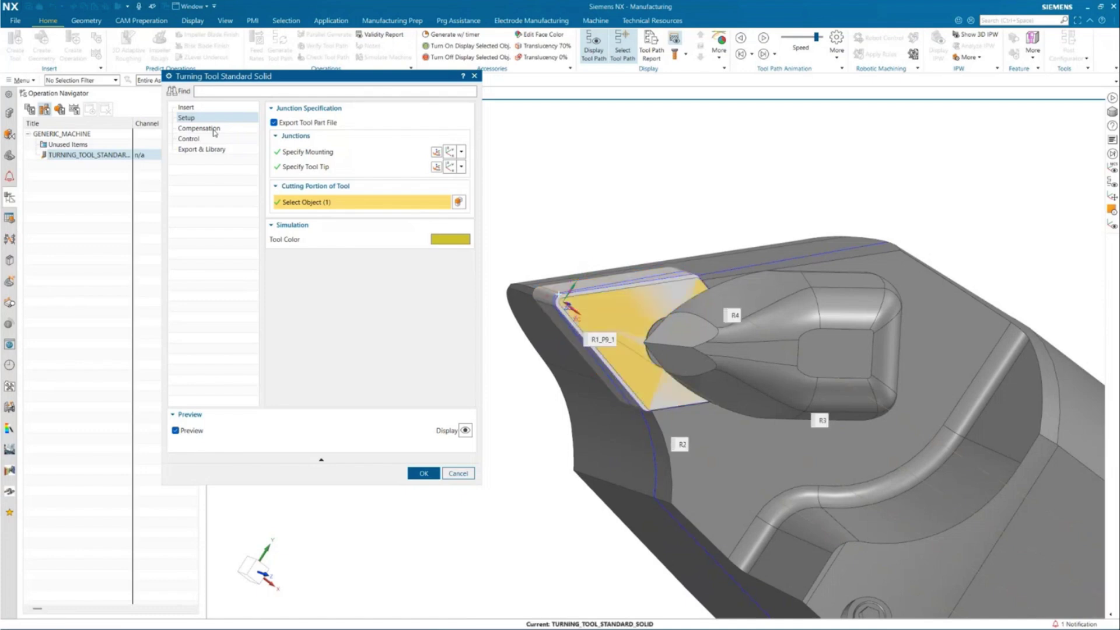
Step: Review the compensation settings of tracking point R1_P9_1 and the tool's number and machine control settings
left_click(214, 130)
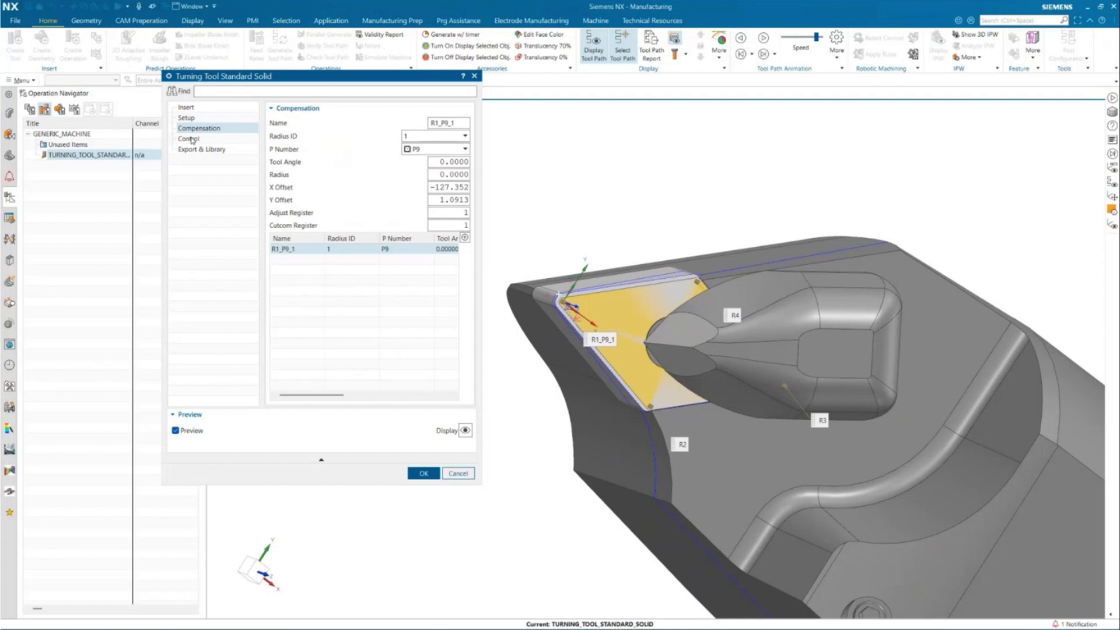
left_click(295, 253)
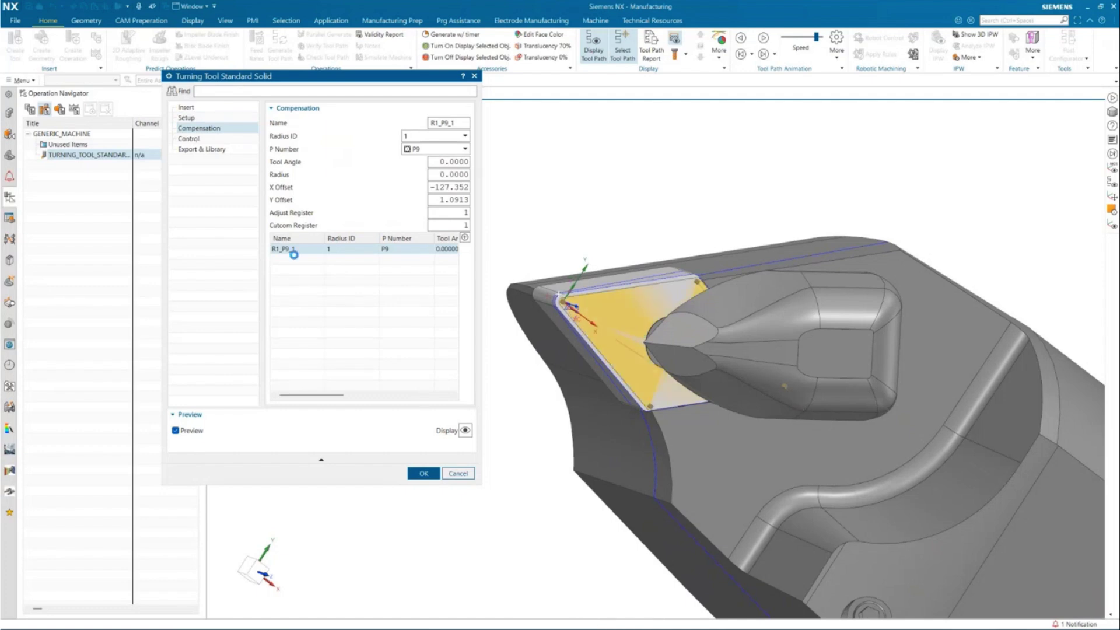
left_click(190, 149)
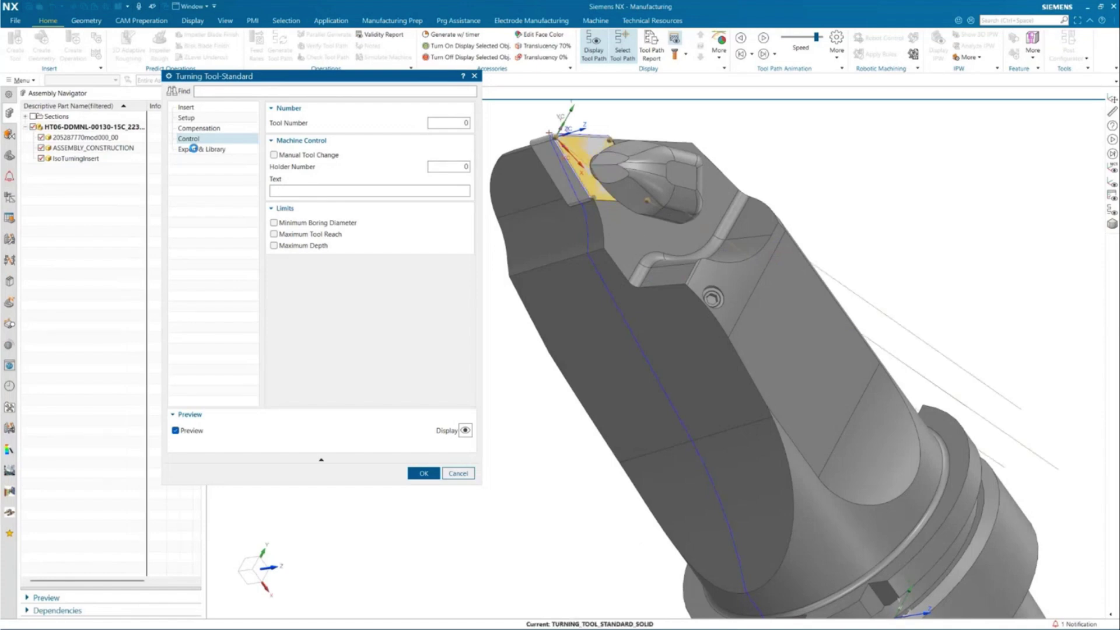
Step: Set the library reference to Turning_tool_3d and export the tool to the library class OD_TURNING with a holding system assigned
left_click(193, 148)
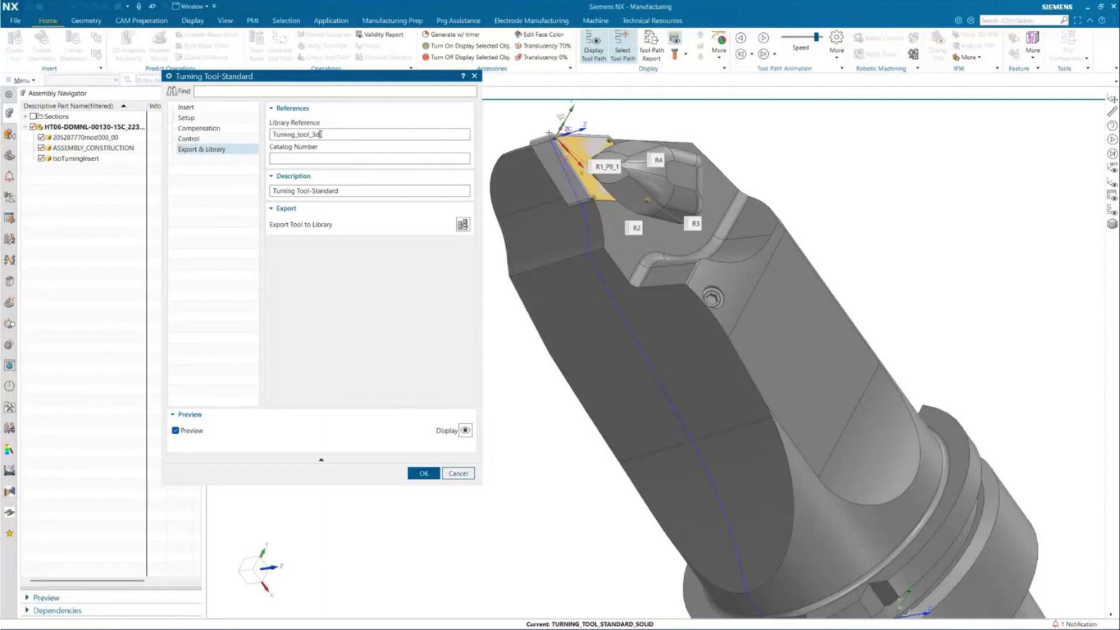
left_click(332, 157)
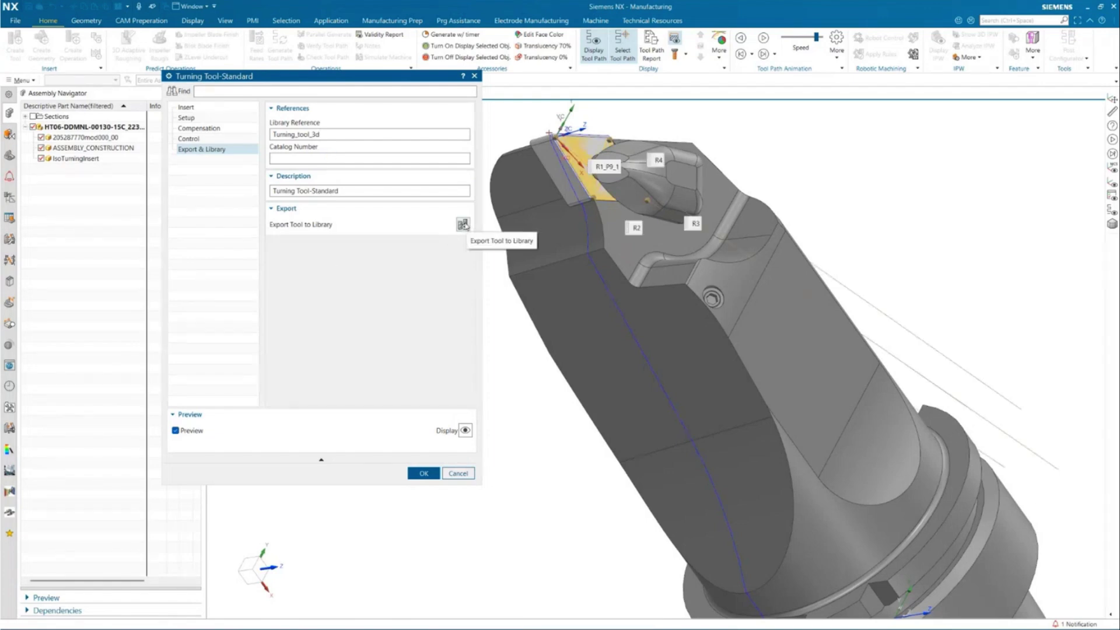
left_click(462, 225)
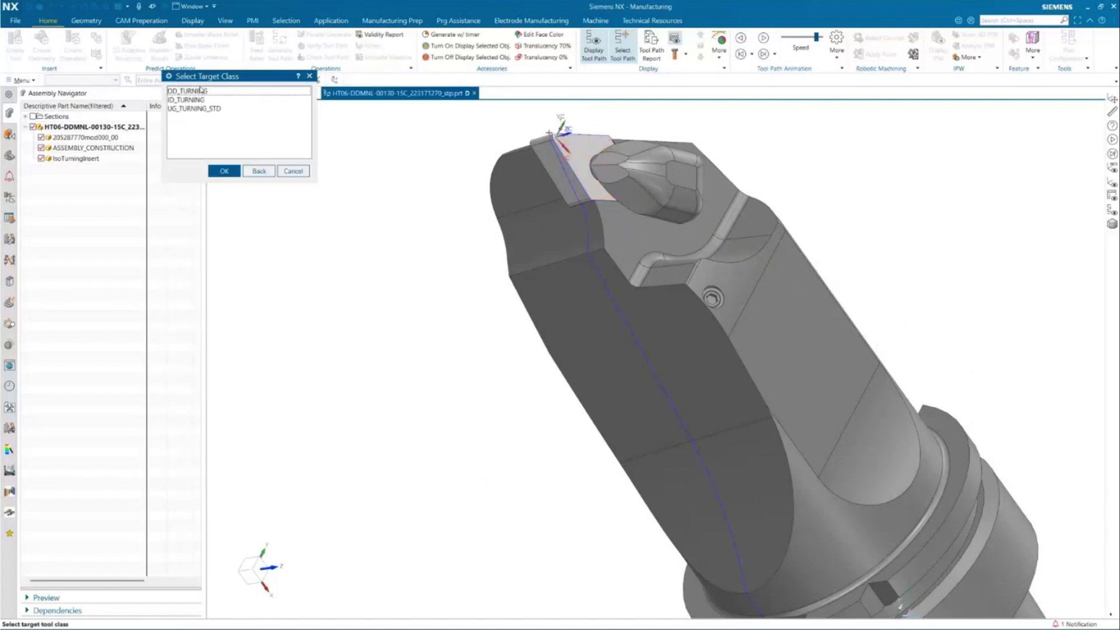
left_click(199, 92)
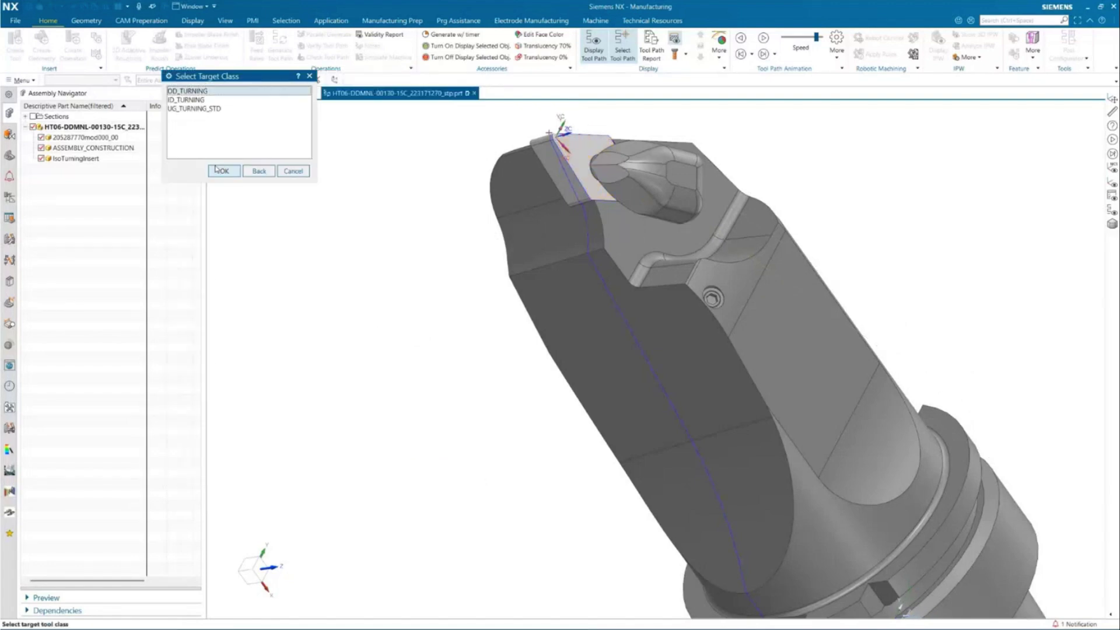
left_click(217, 171)
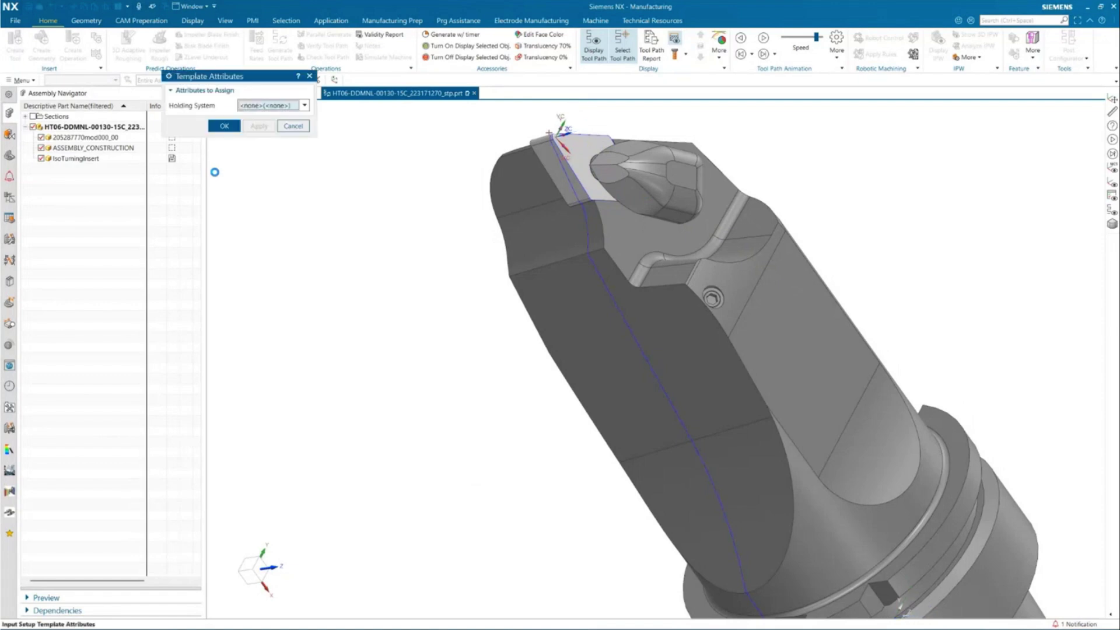
left_click(261, 109)
left_click(266, 118)
left_click(224, 126)
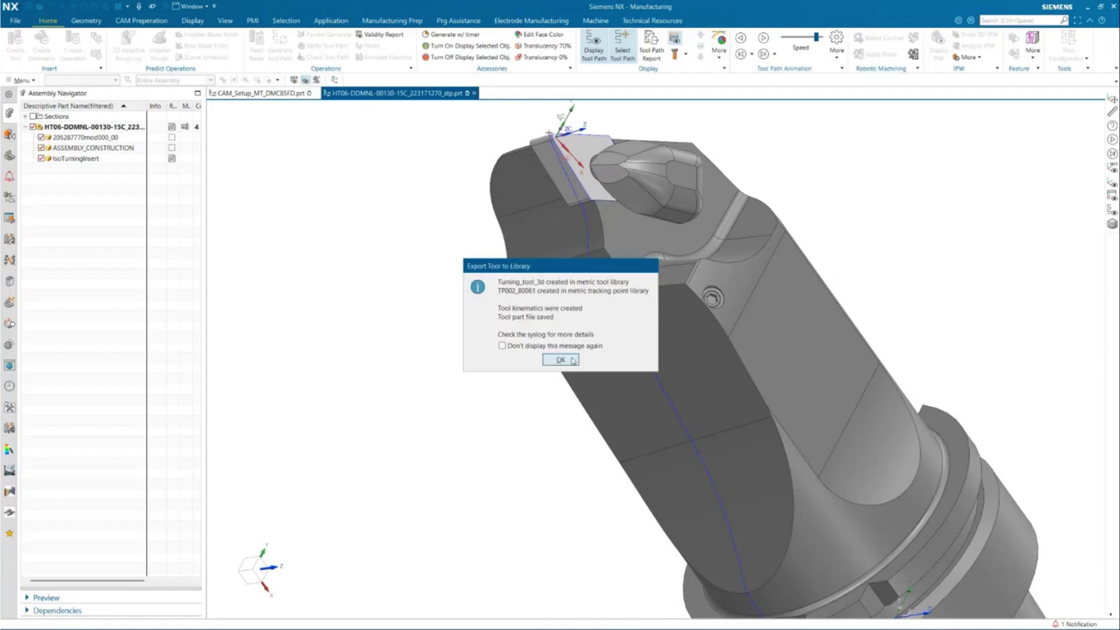
left_click(561, 360)
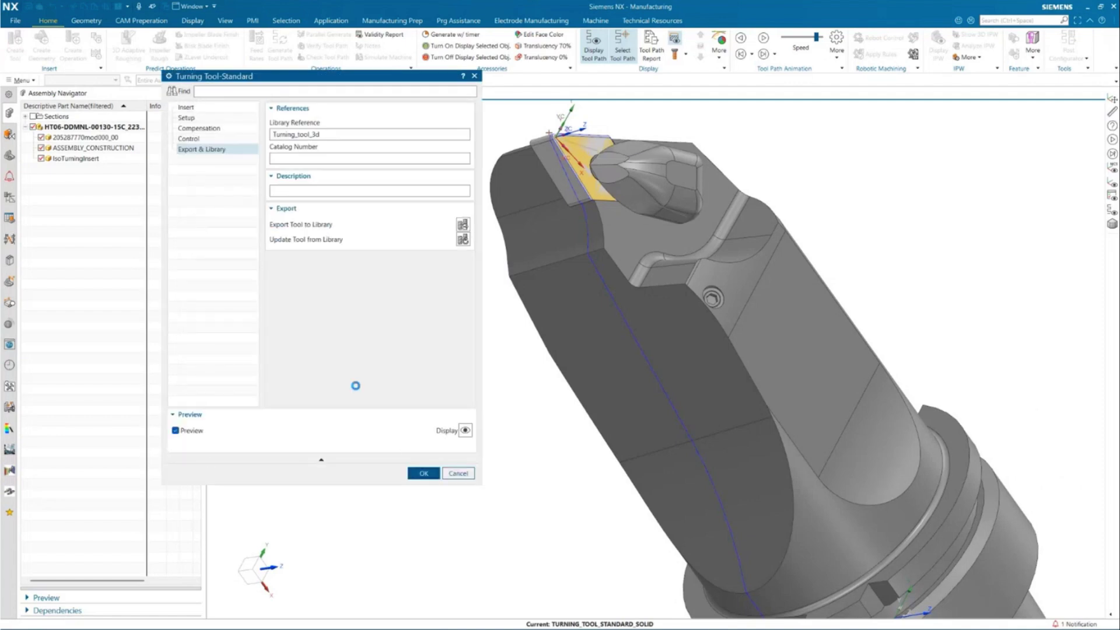
Step: Switch to the CAM_Setup_MT_DMC85FD part, fit the whole machine in view and show its operation and tool list
left_click(260, 94)
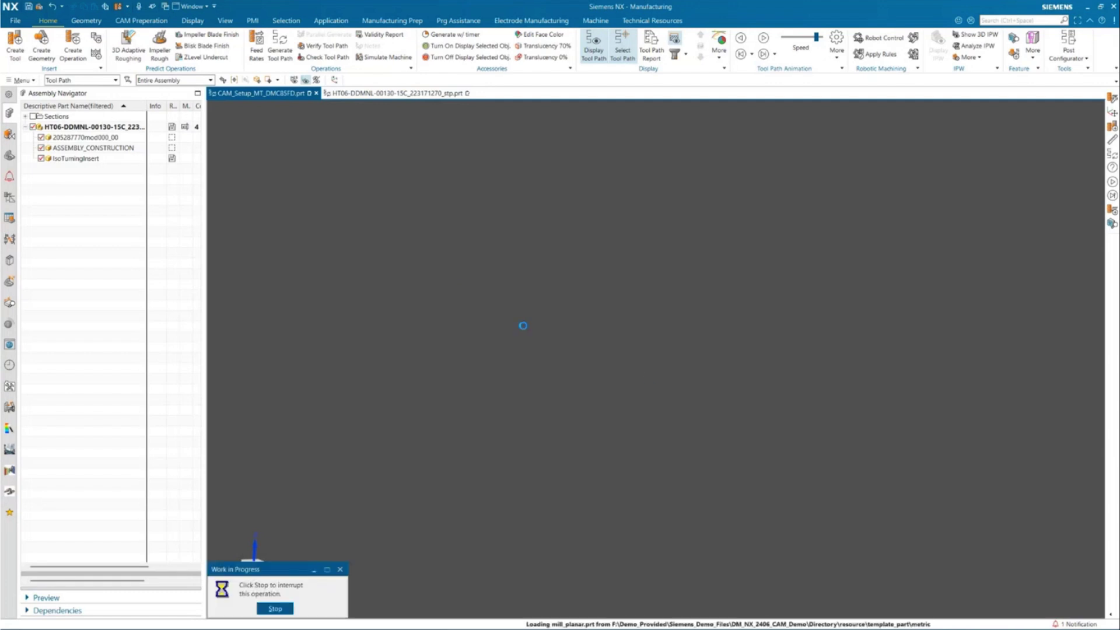
right_click(427, 304)
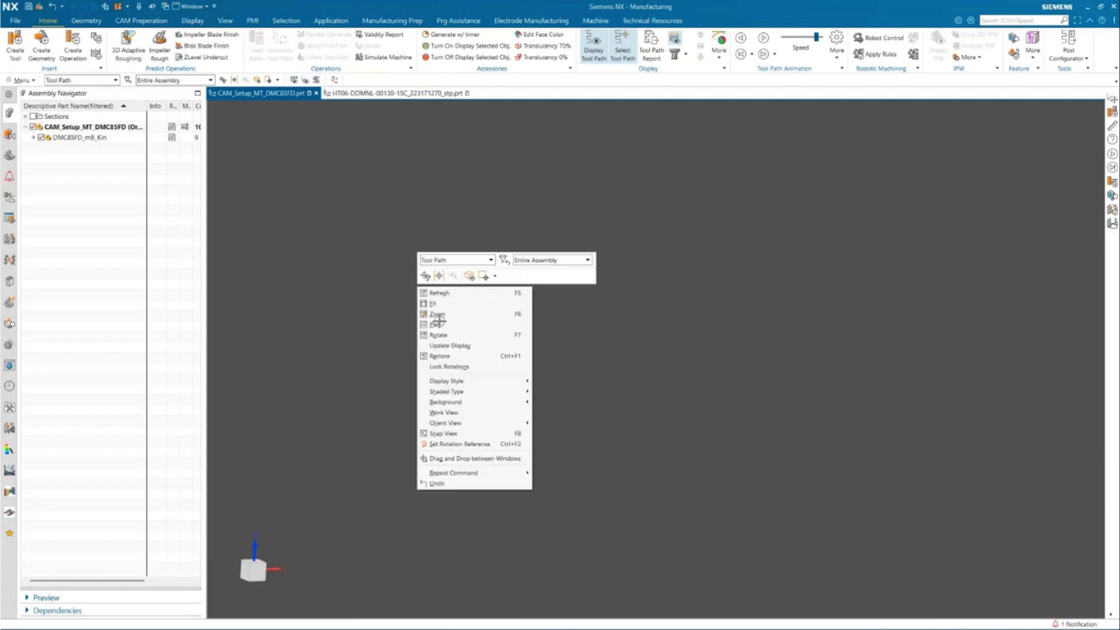
left_click(434, 304)
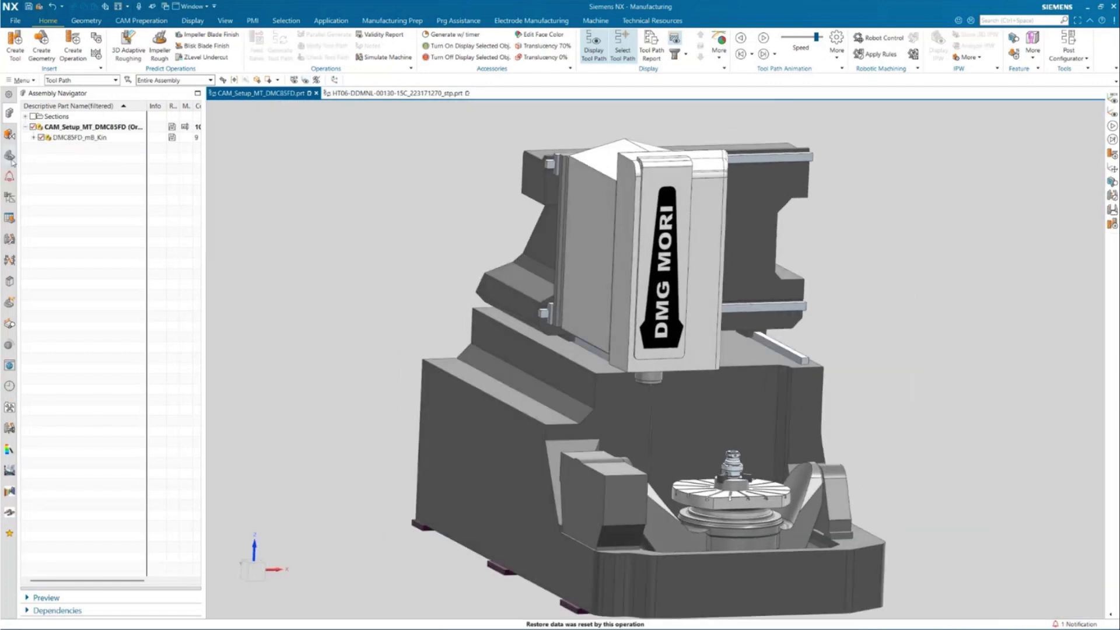
left_click(10, 197)
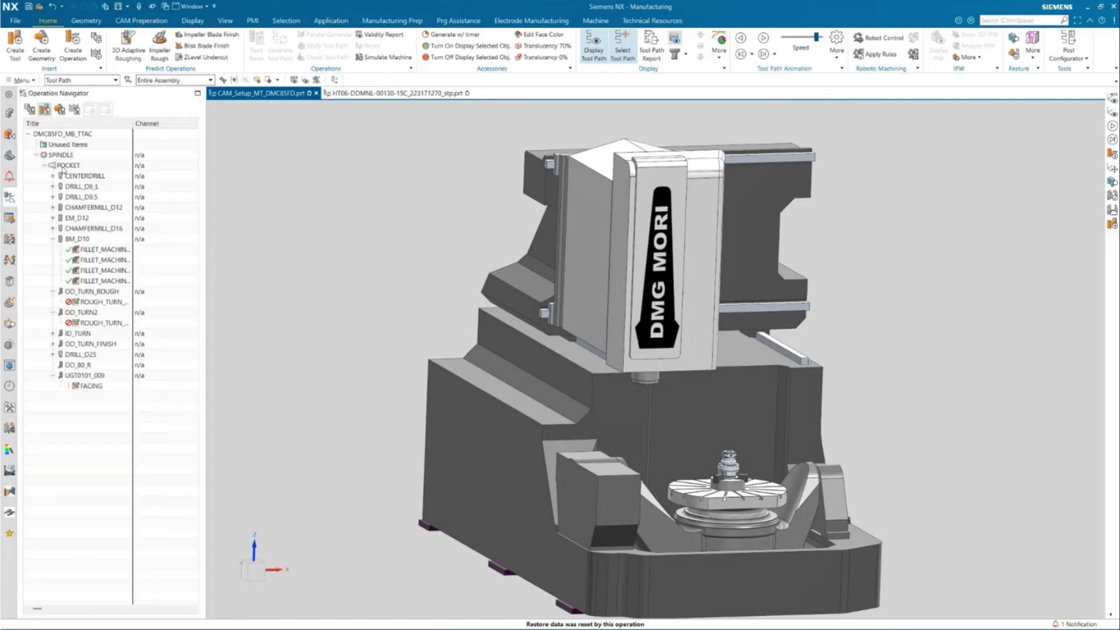
Step: Search the tool library's Turning class in millimeters for tools with the library reference Turning
left_click(15, 44)
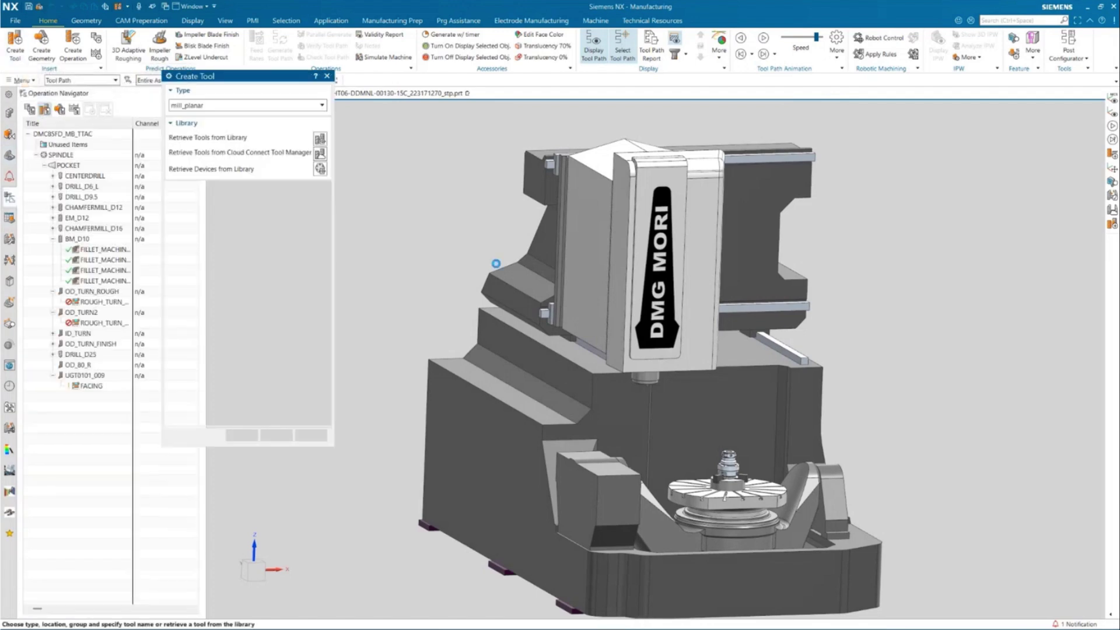
left_click(320, 139)
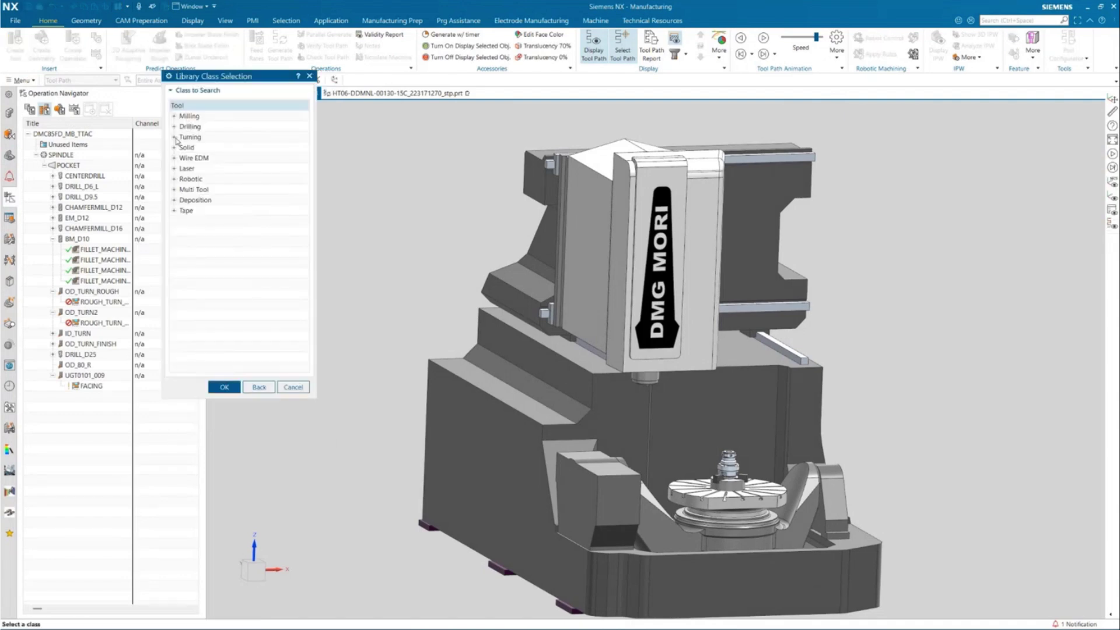
left_click(186, 137)
left_click(224, 386)
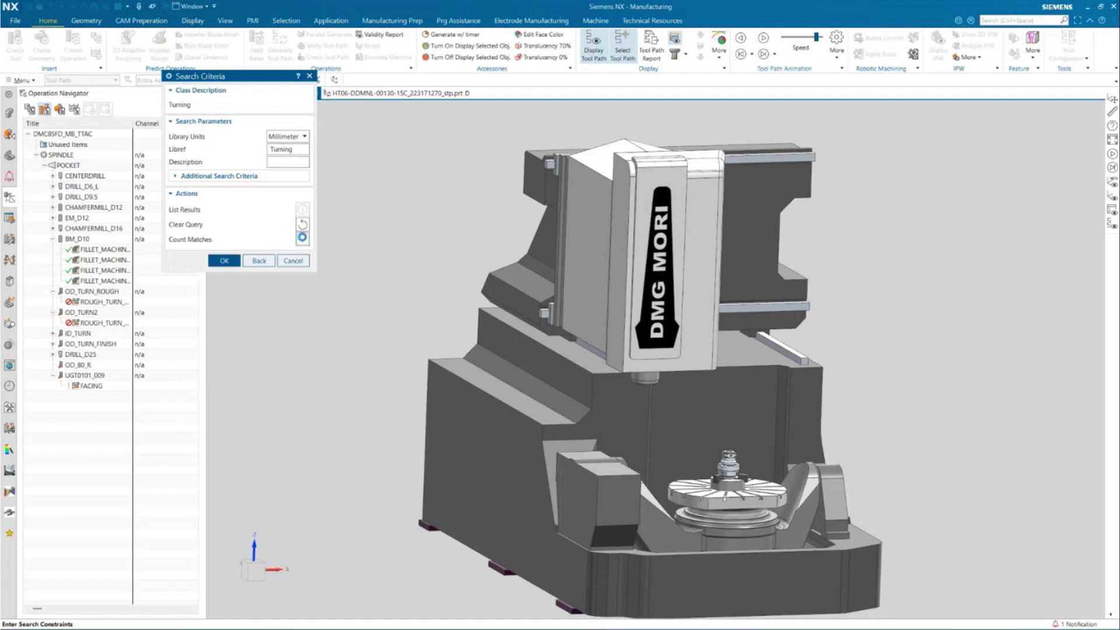
left_click(234, 265)
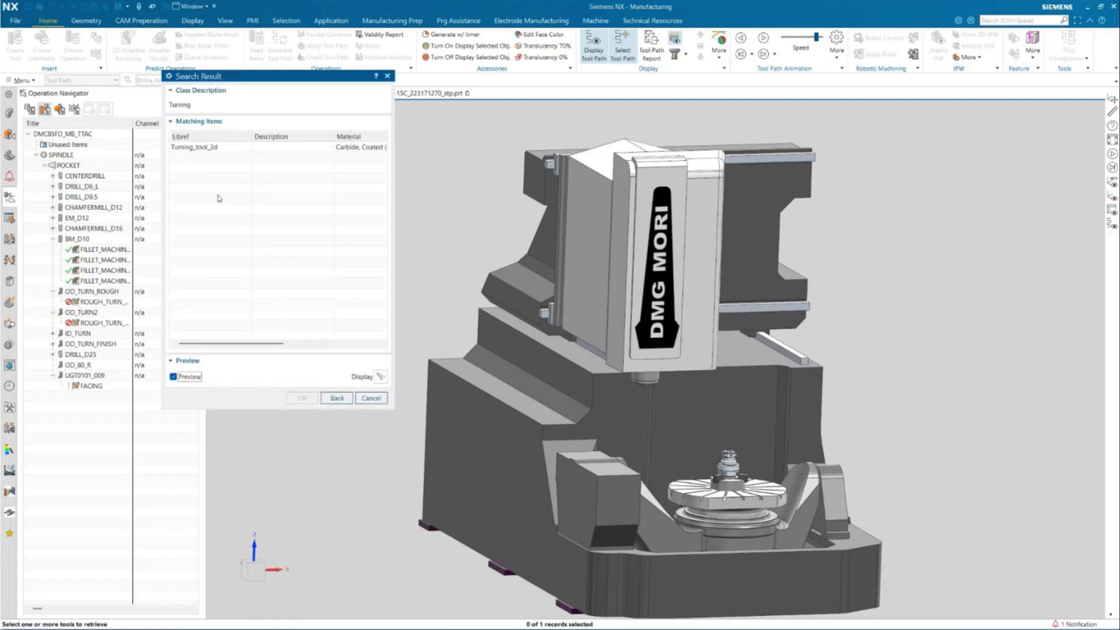
Step: Retrieve Turning_tool_3d from the library into the setup and move the rough turning operation from OD_TURN_ROUGH to it
left_click(204, 151)
left_click(380, 376)
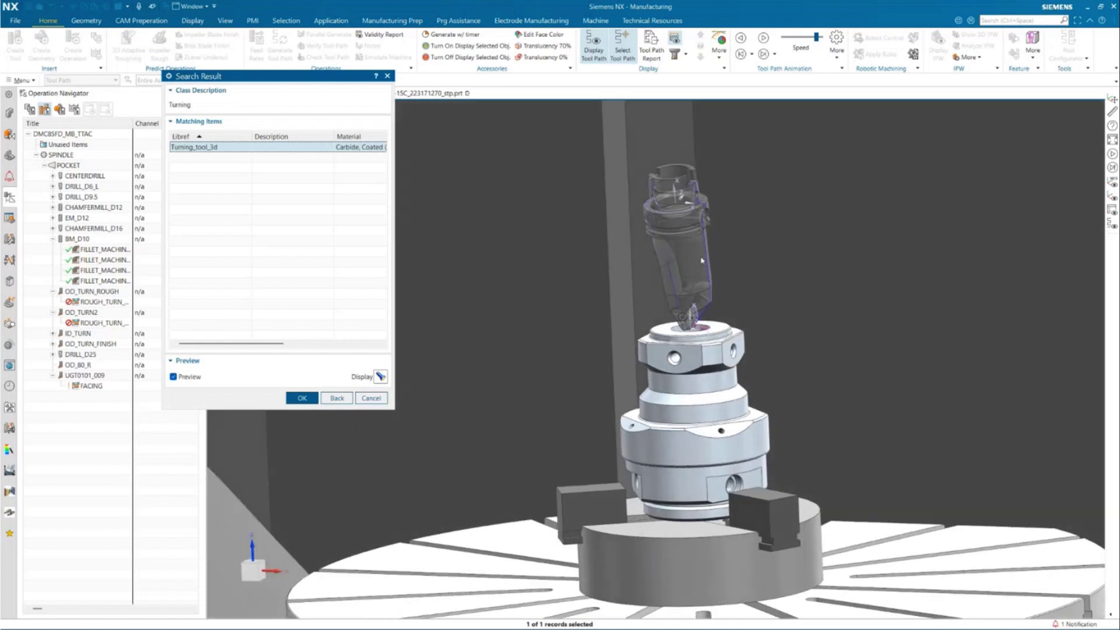
left_click(302, 399)
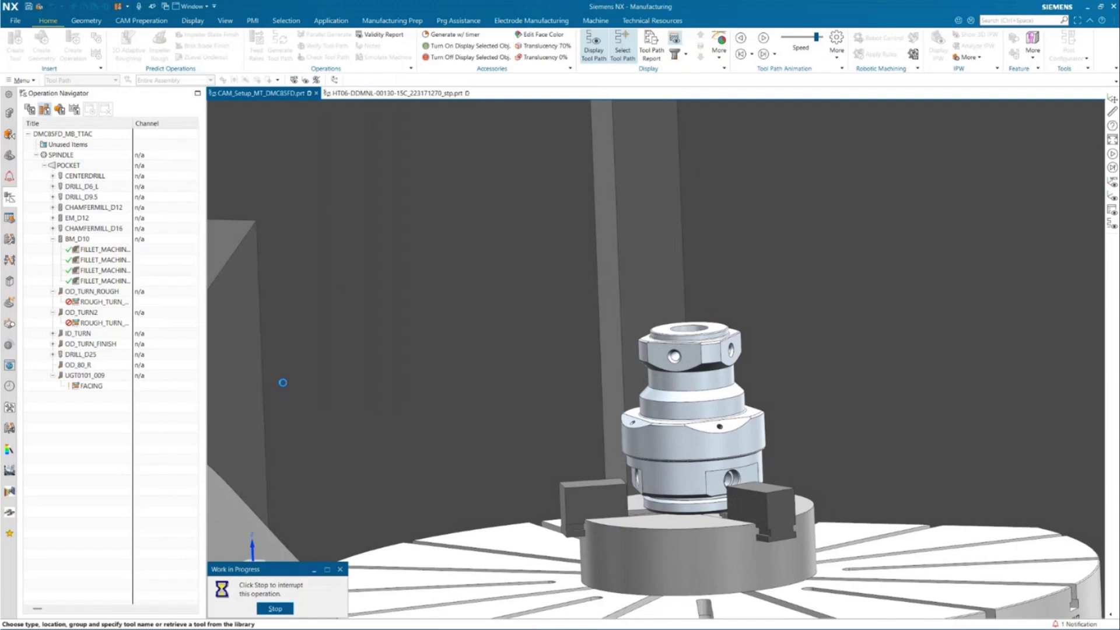
left_click(308, 437)
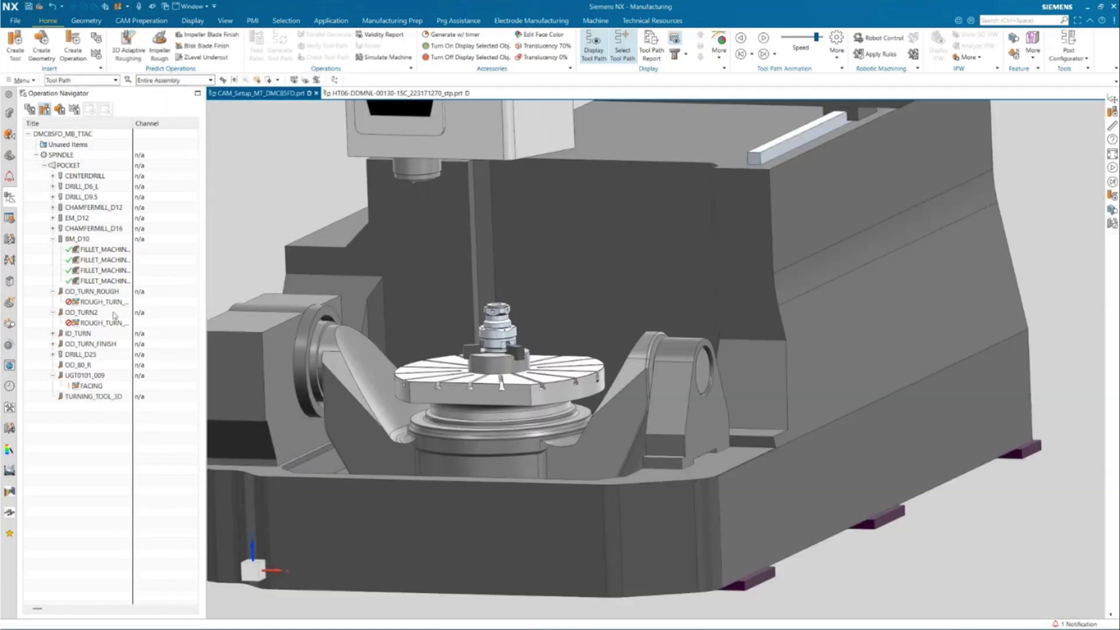
left_click(110, 301)
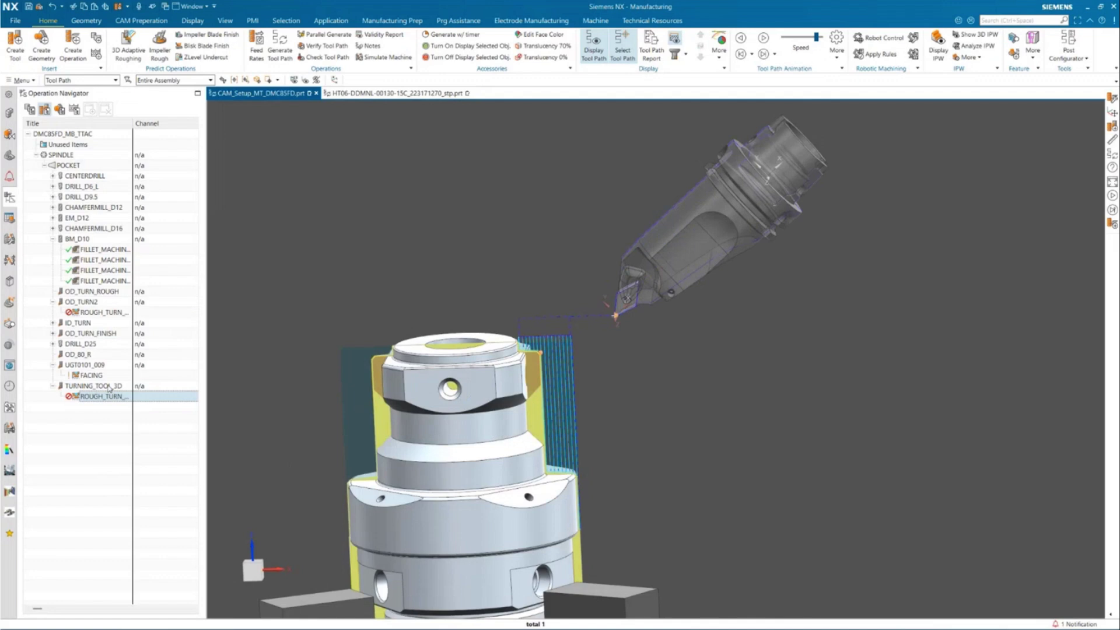
Step: Edit TURNING_TOOL_3D and set its work coordinate system's MCS Spindle Group to Operation
left_click(106, 387)
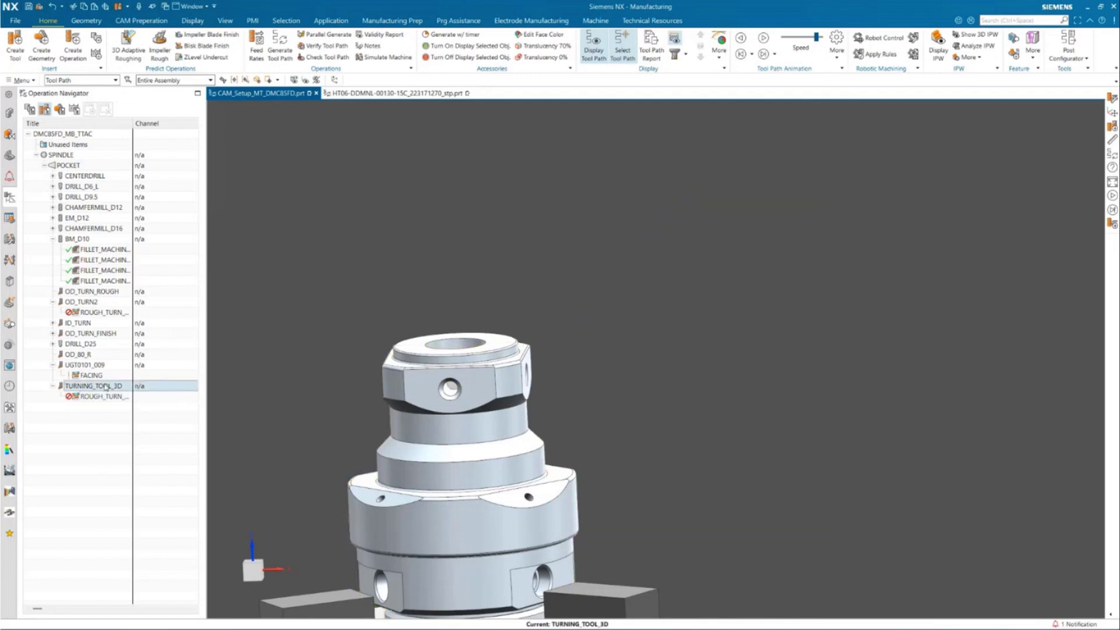
left_click(569, 338)
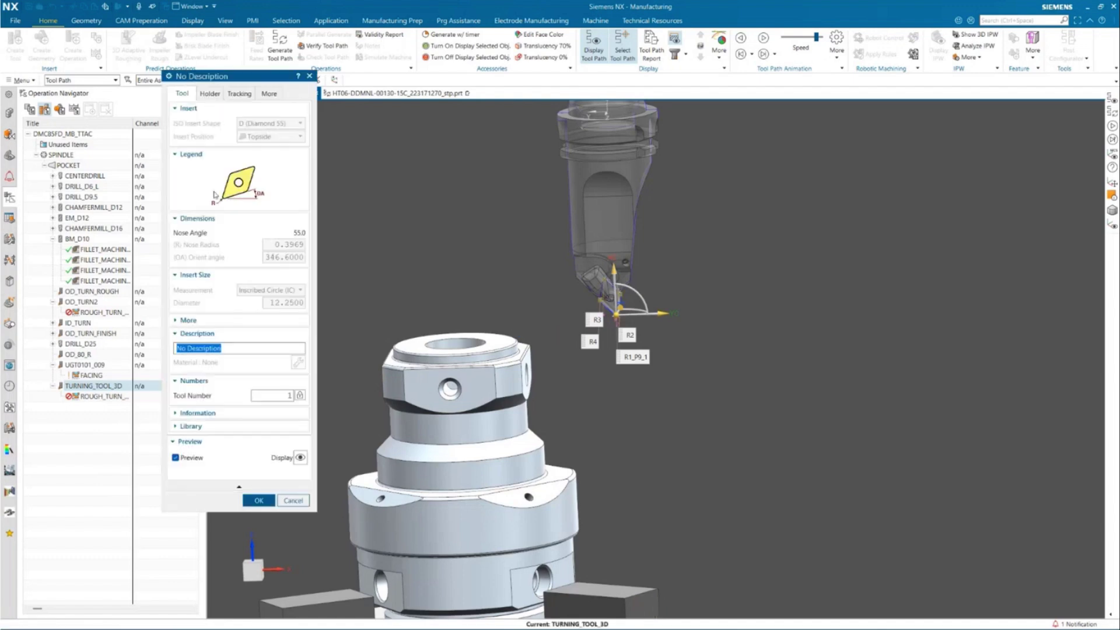
left_click(270, 95)
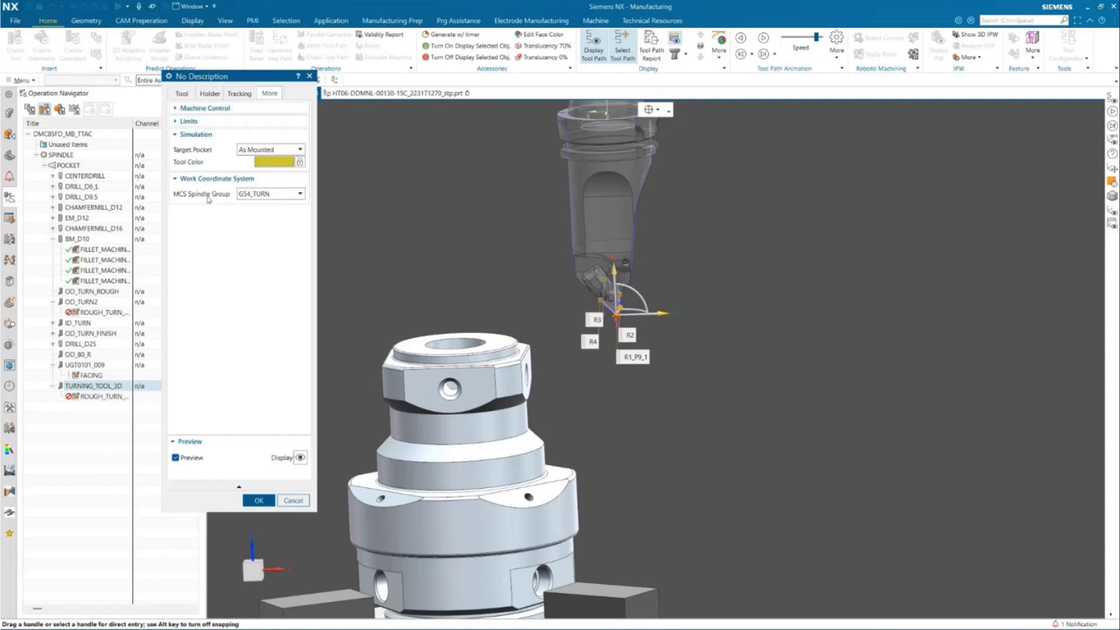
left_click(274, 194)
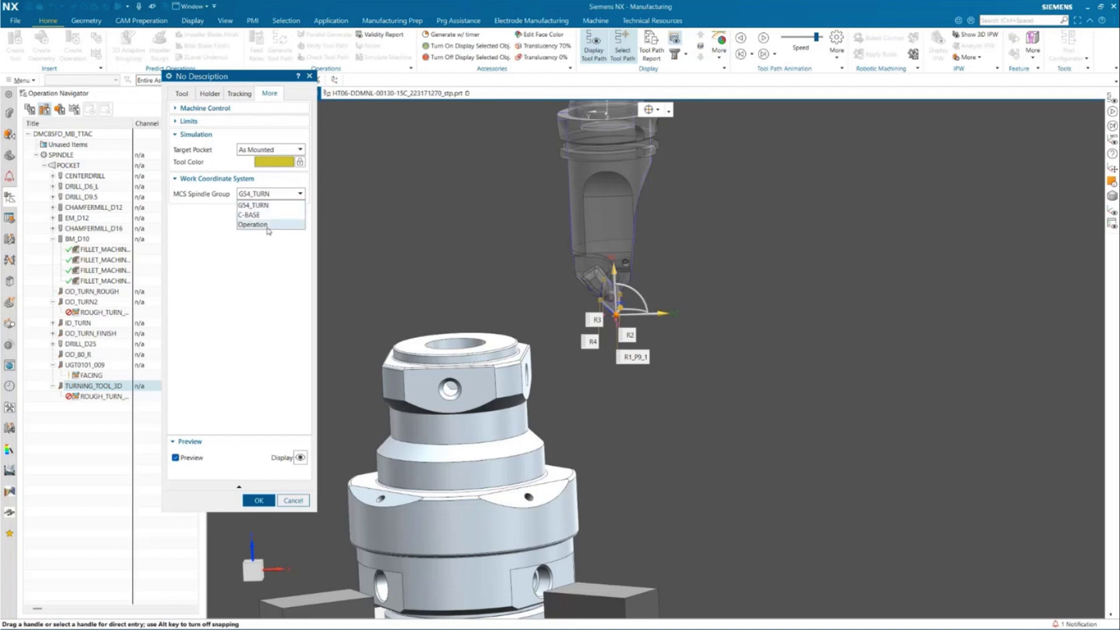
left_click(268, 225)
left_click(259, 500)
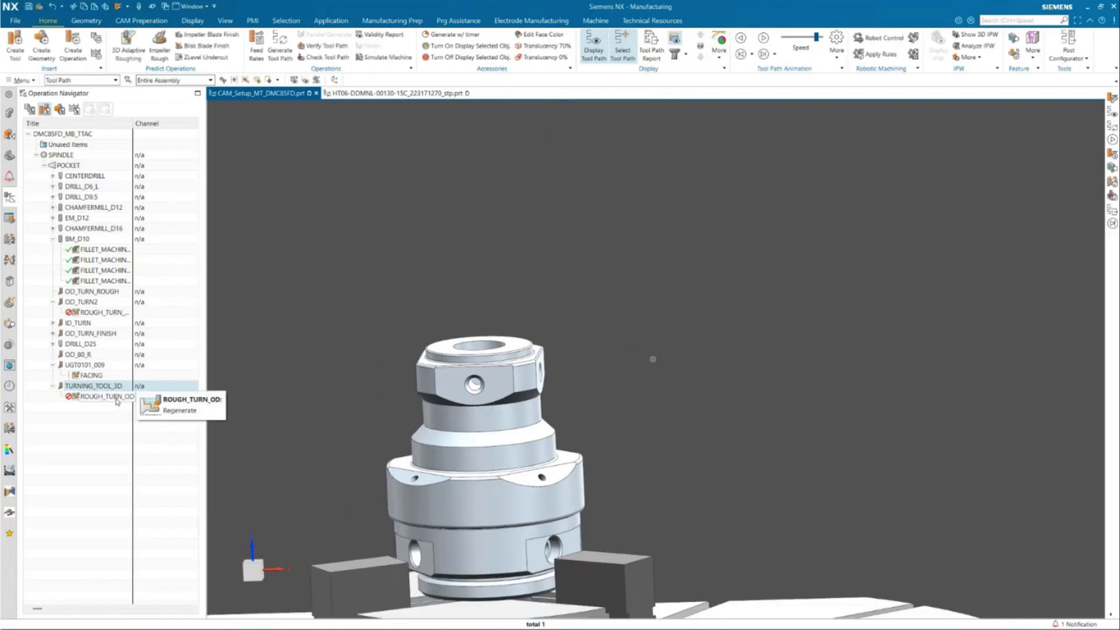
Step: Regenerate the tool path of the rough turning operation under TURNING_TOOL_3D and open it in the machine simulation
left_click(83, 399)
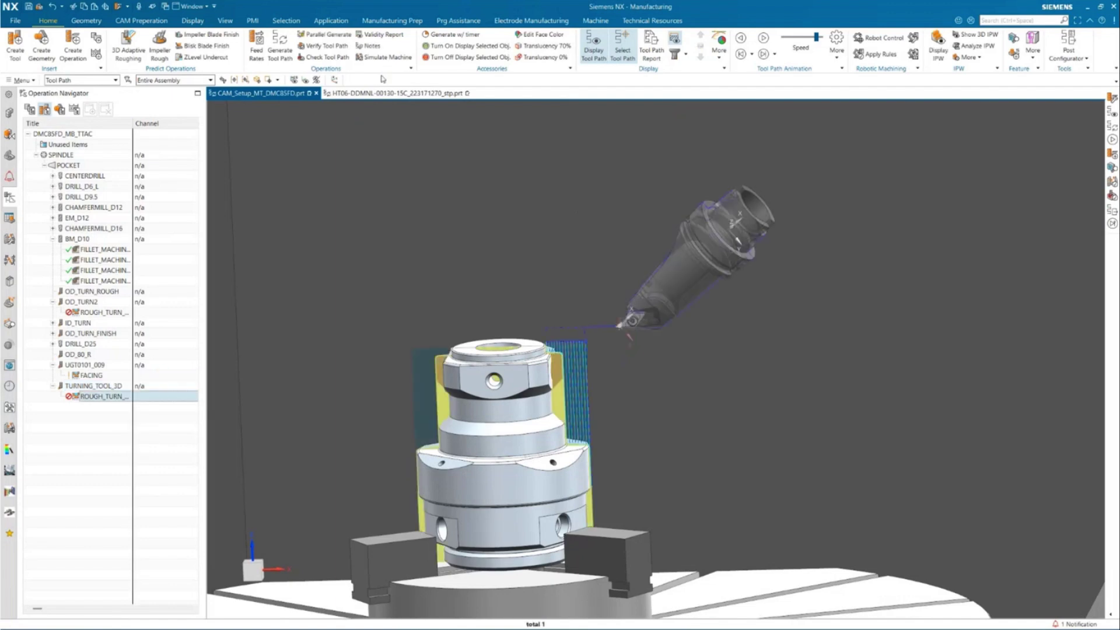
left_click(286, 58)
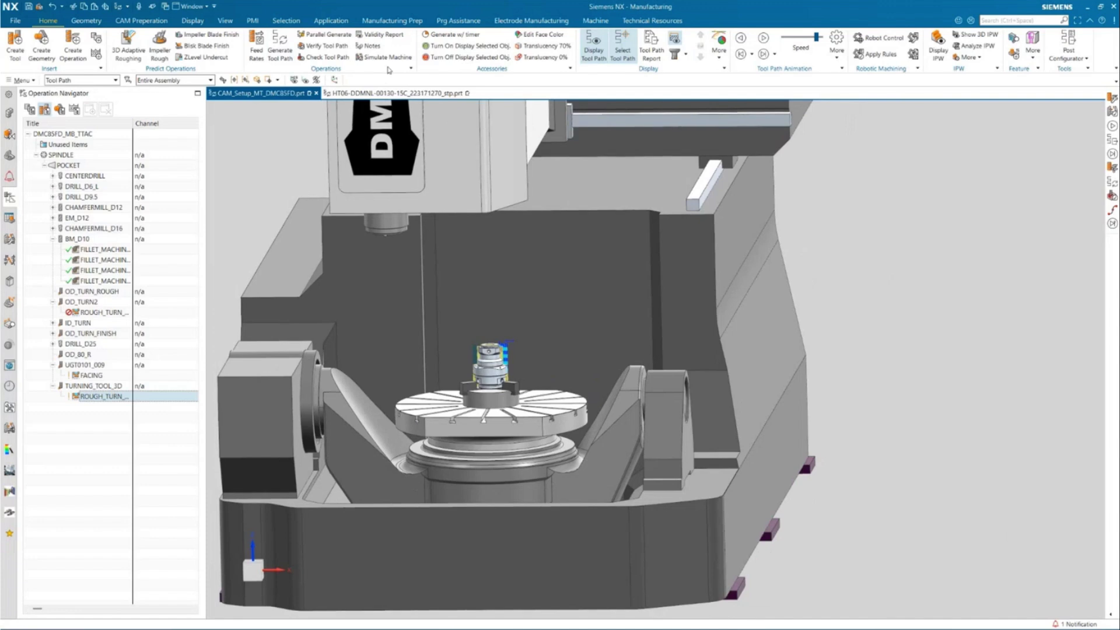
left_click(382, 59)
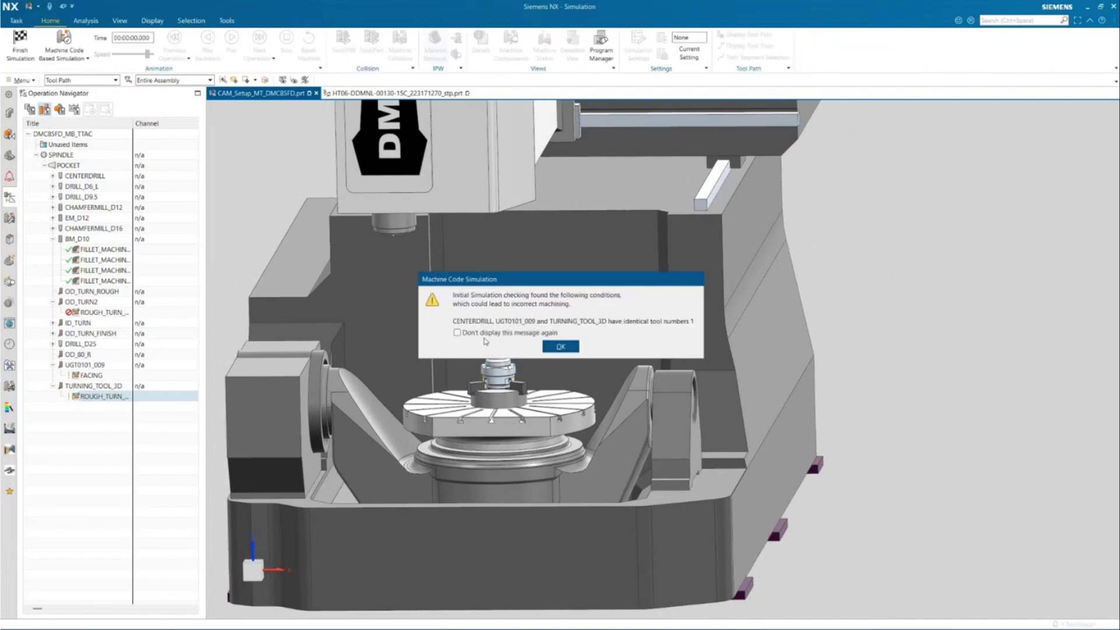
left_click(563, 347)
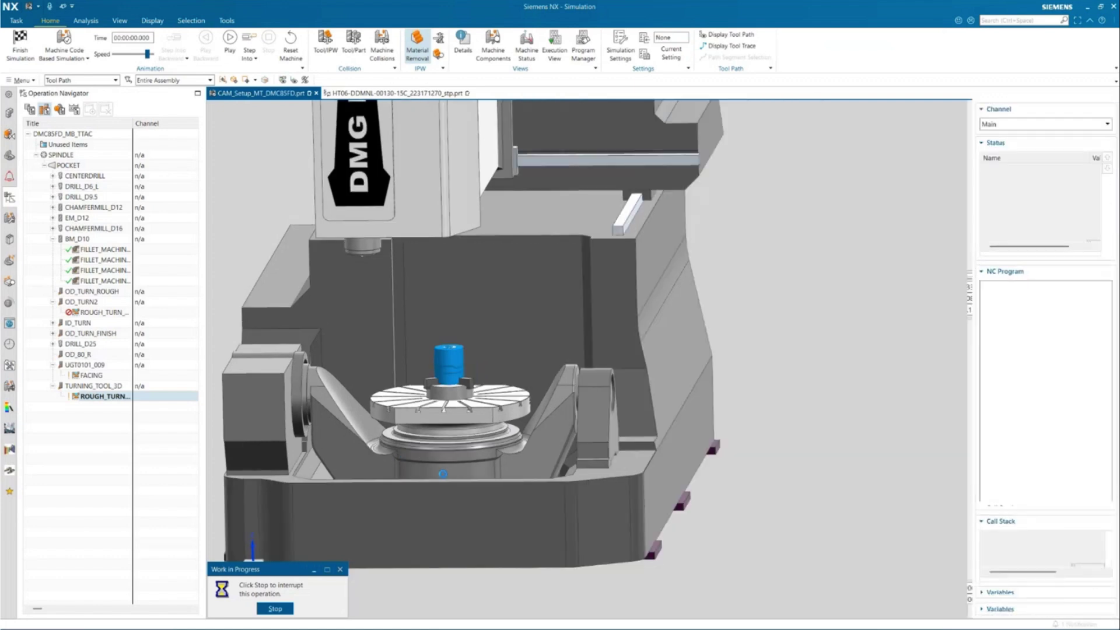
Step: Play the machine code simulation at a slightly reduced speed and examine the tool cutting the part from the side
middle_click_drag(443, 473, 378, 368)
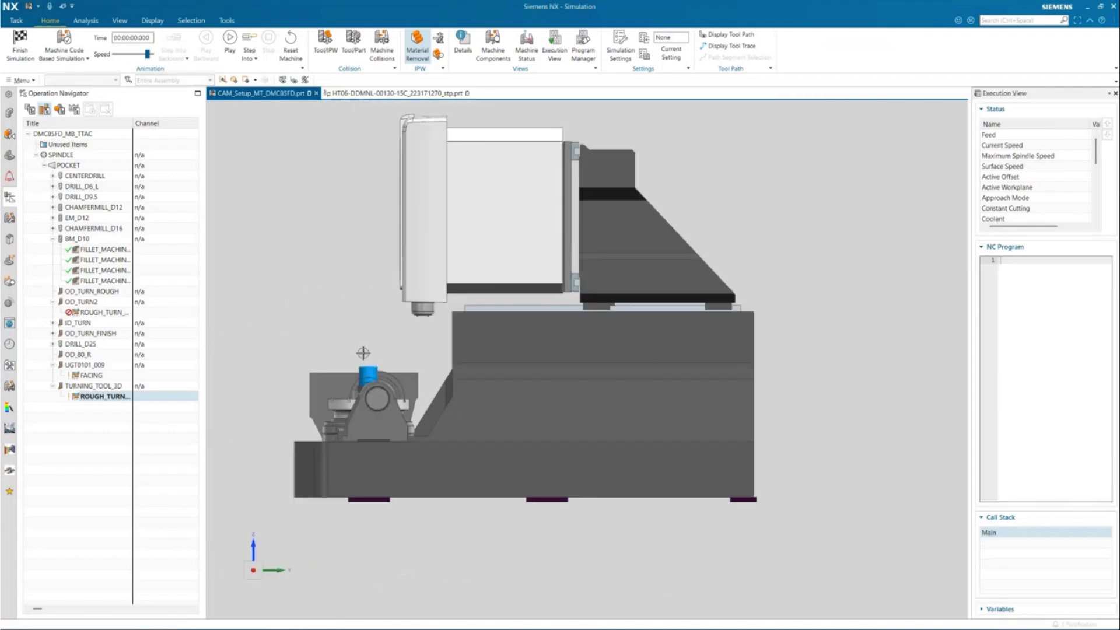
scroll(364, 351, "up", 2)
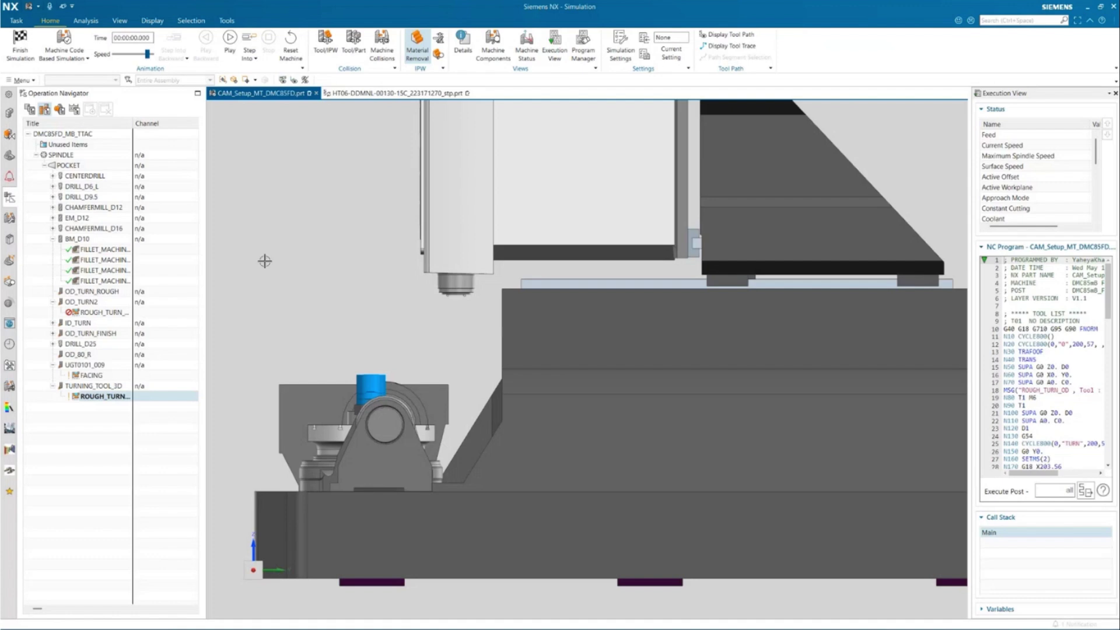
left_click(136, 54)
left_click(228, 47)
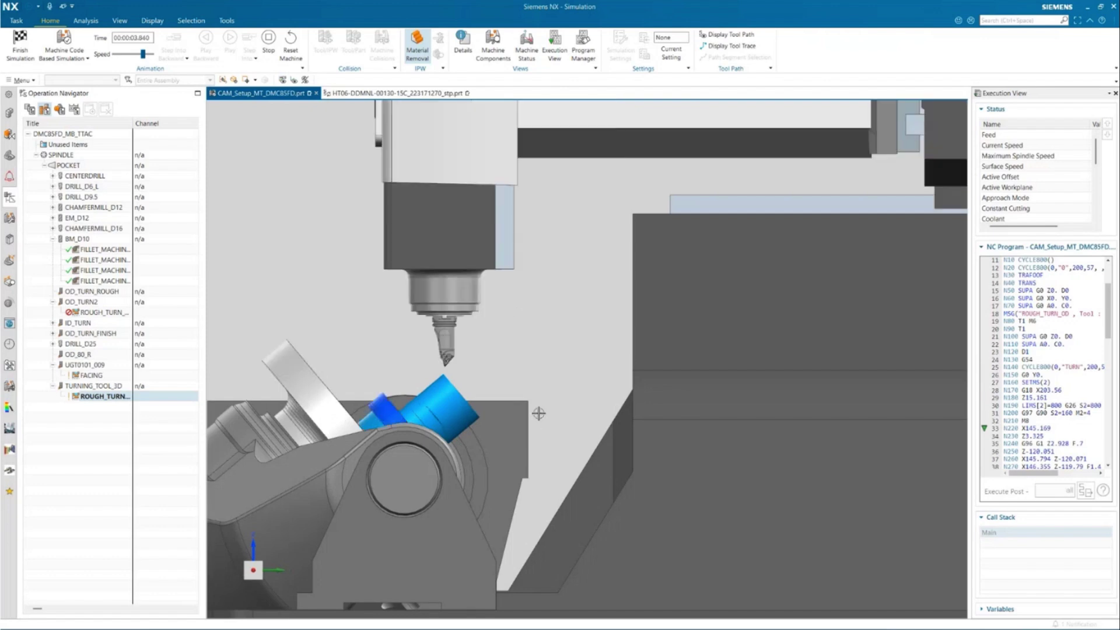
scroll(432, 378, "up", 5)
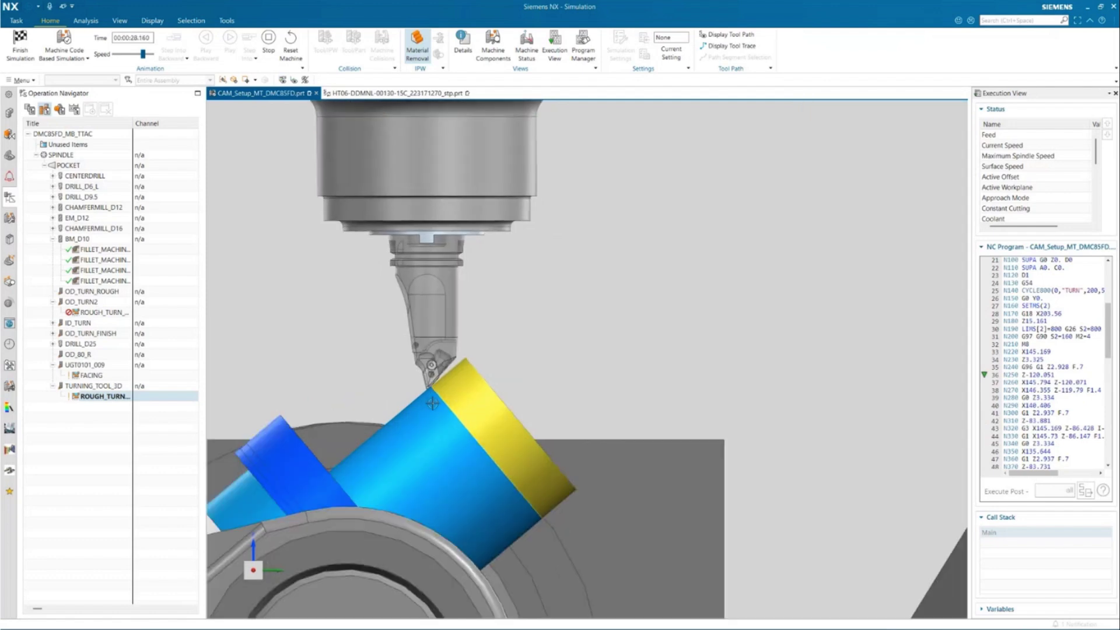
scroll(432, 403, "up", 1)
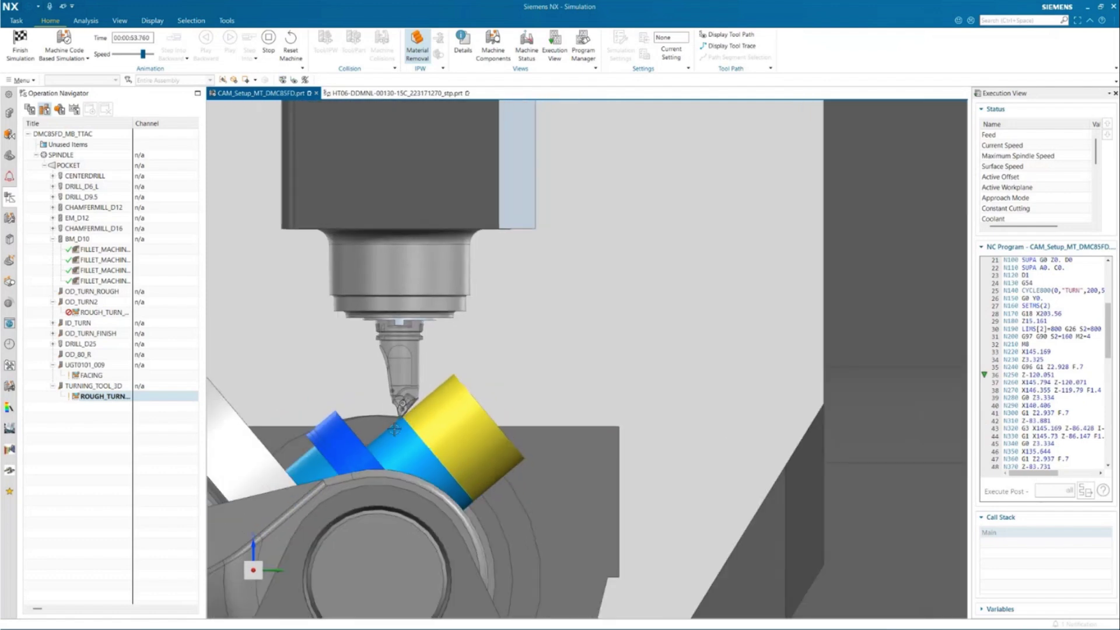
scroll(383, 437, "up", 2)
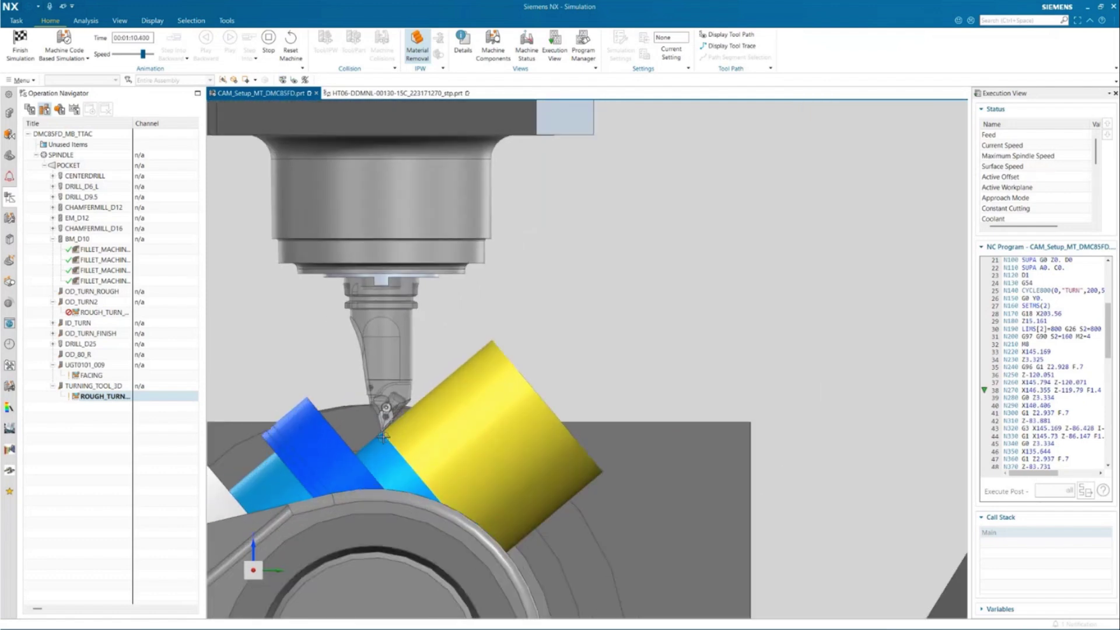